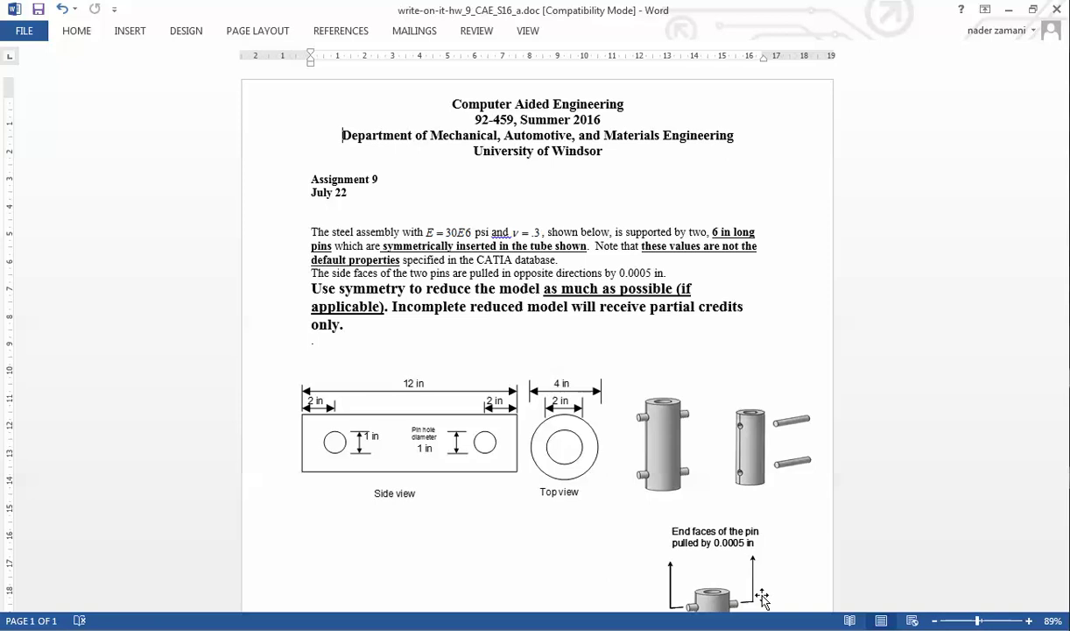
Scroll to the assignment's pin-loading figure and show the Pens inking options
scroll(762, 598, down, 3)
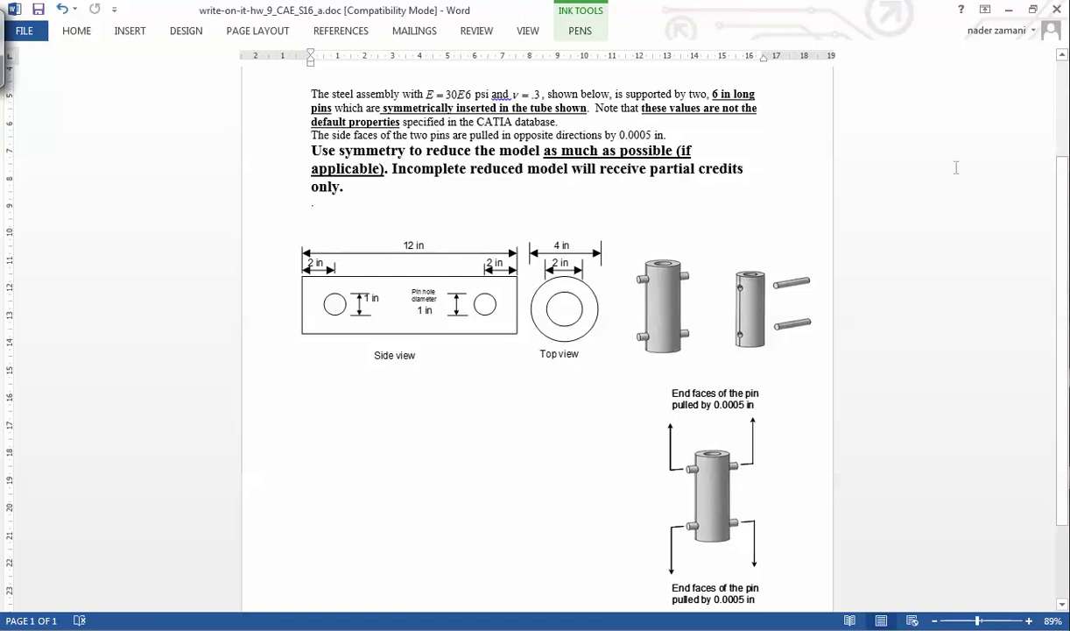
click(580, 30)
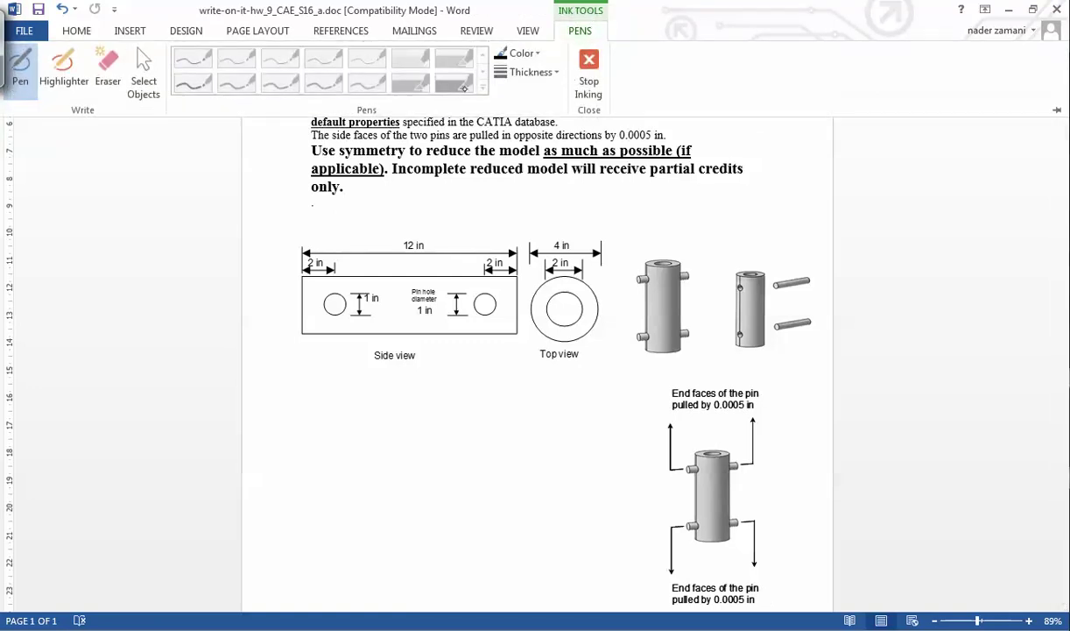
Select the black pen colour in the Pens ribbon
click(560, 32)
click(574, 26)
click(518, 54)
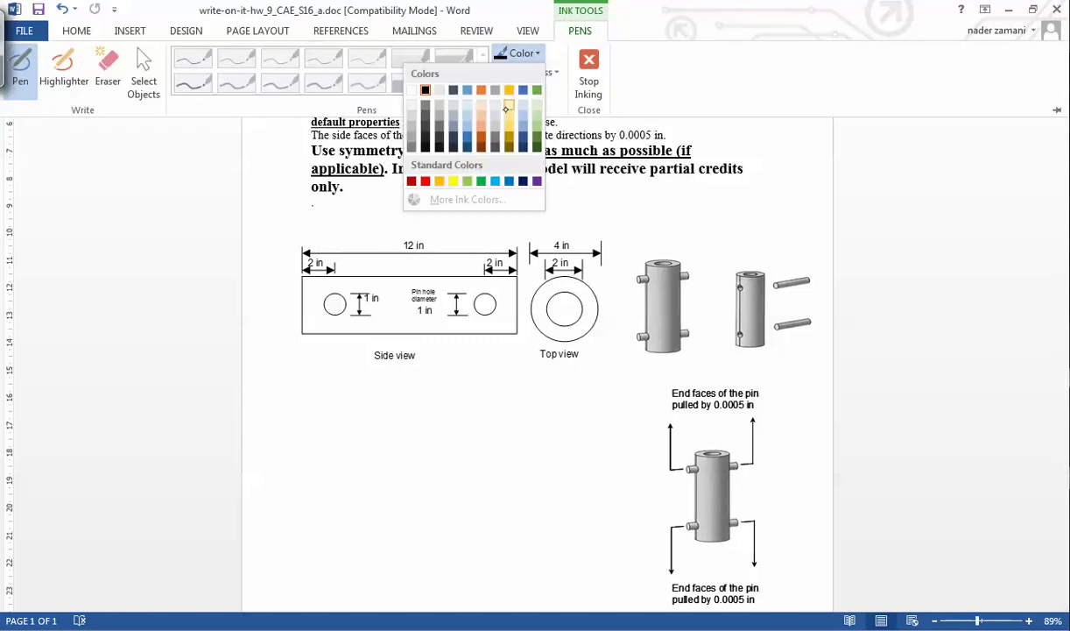
click(425, 90)
Ink an axis triad below the figures, labelled x, y and Z
mouse_move(502, 424)
mouse_down()
mouse_move(516, 490)
mouse_move(589, 487)
mouse_up()
drag(517, 493, 464, 545)
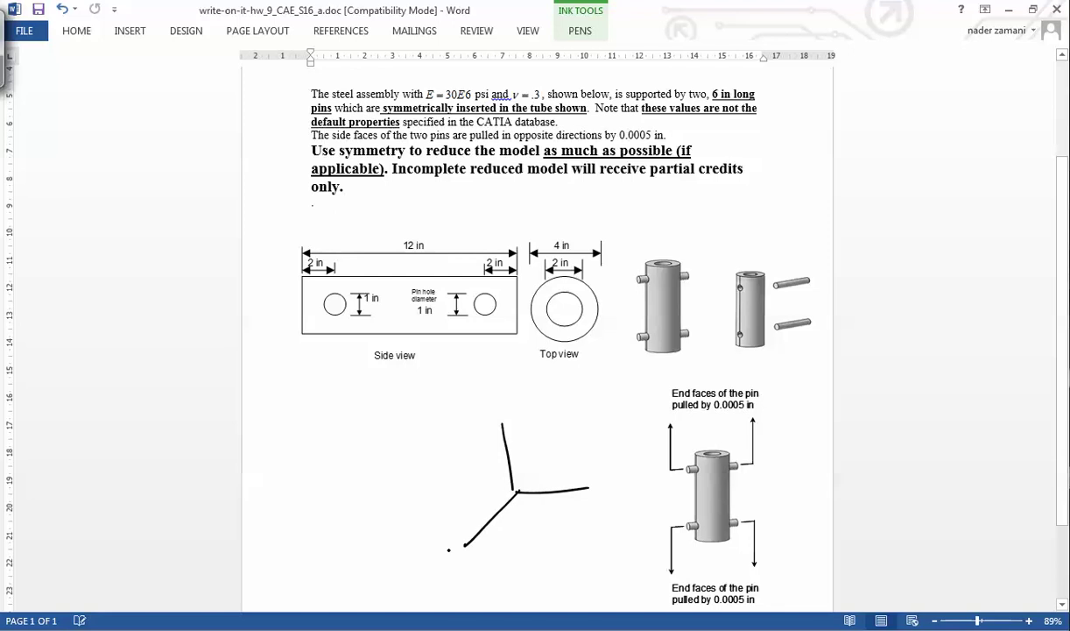
drag(573, 506, 567, 531)
drag(530, 419, 556, 418)
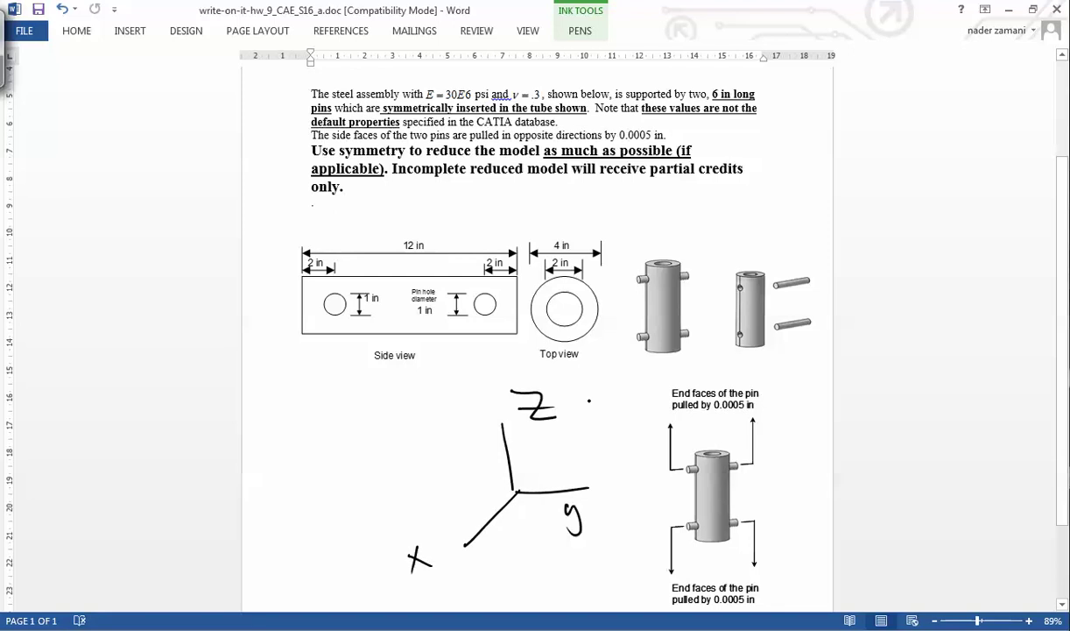
Sketch a symmetry plane across the lower tube and loop around the assembled tube figure
mouse_move(675, 495)
mouse_down()
mouse_move(771, 486)
mouse_move(754, 507)
mouse_up()
drag(652, 507, 769, 506)
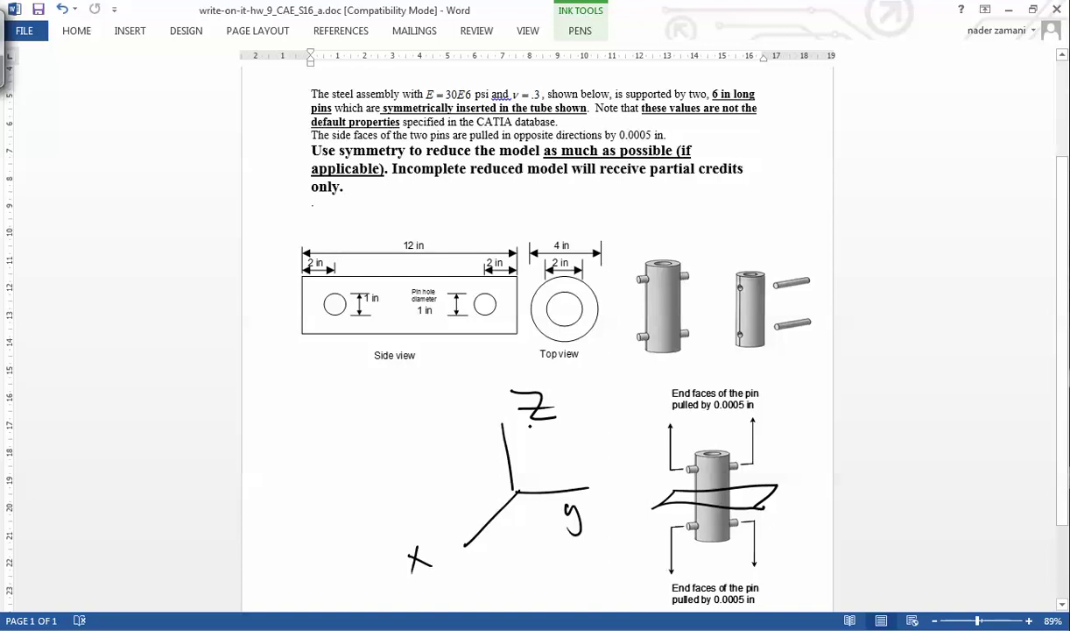
drag(653, 242, 613, 299)
drag(687, 248, 624, 379)
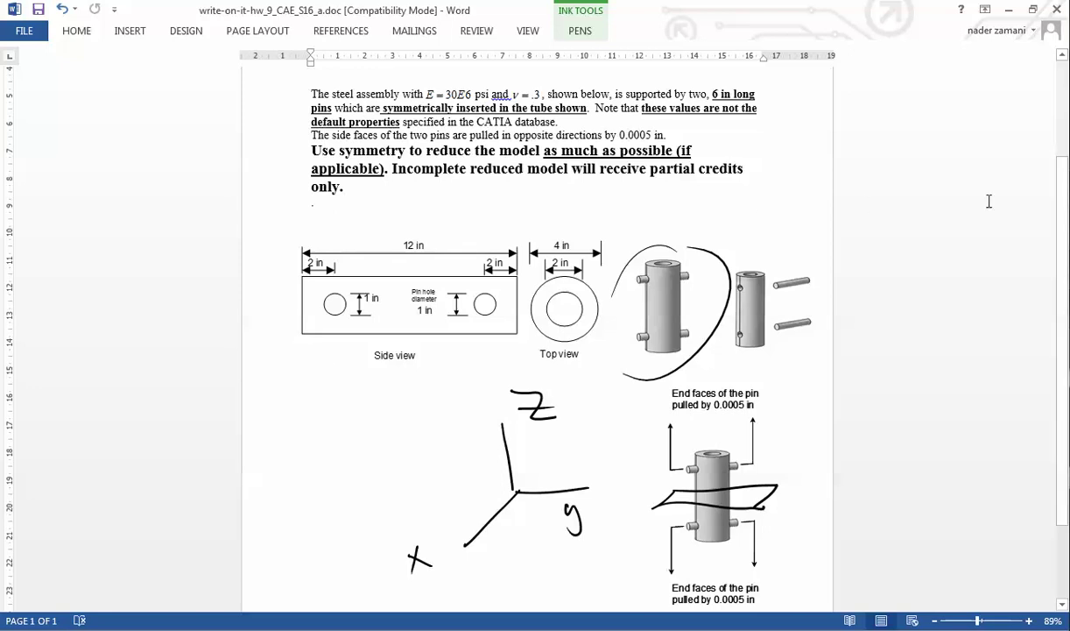
mouse_move(1069, 268)
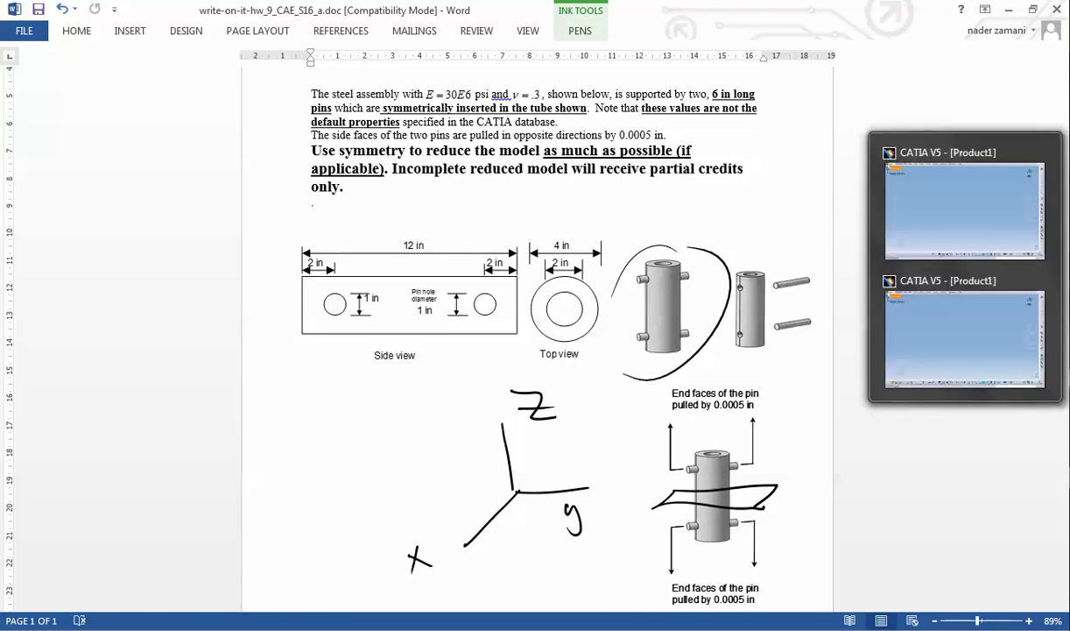
Bring the CATIA V5 window in front of Word and enlarge it
click(978, 252)
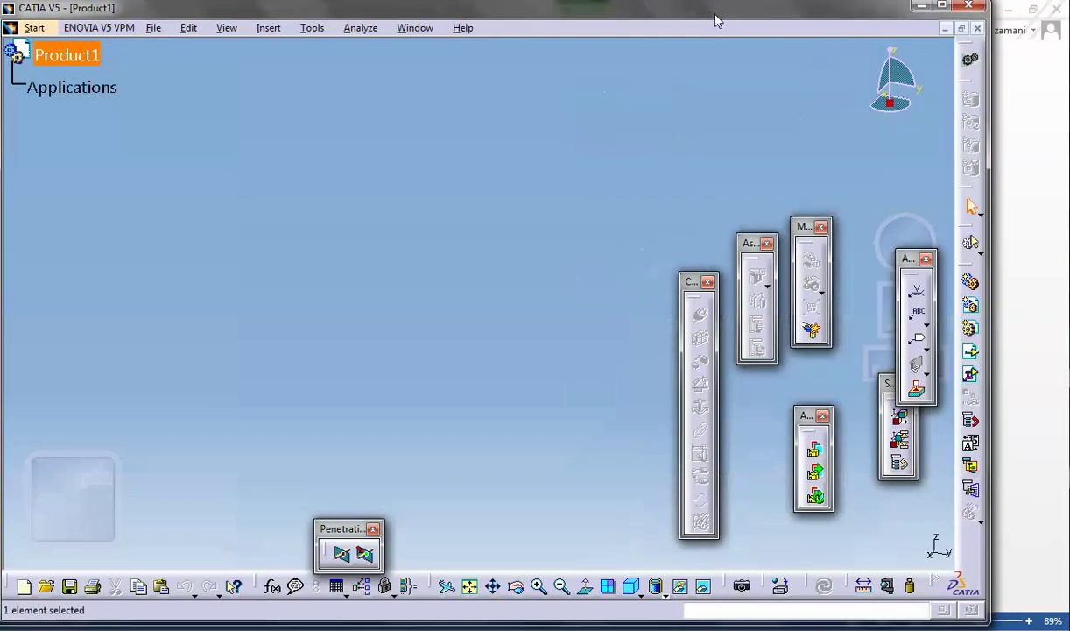
double_click(715, 19)
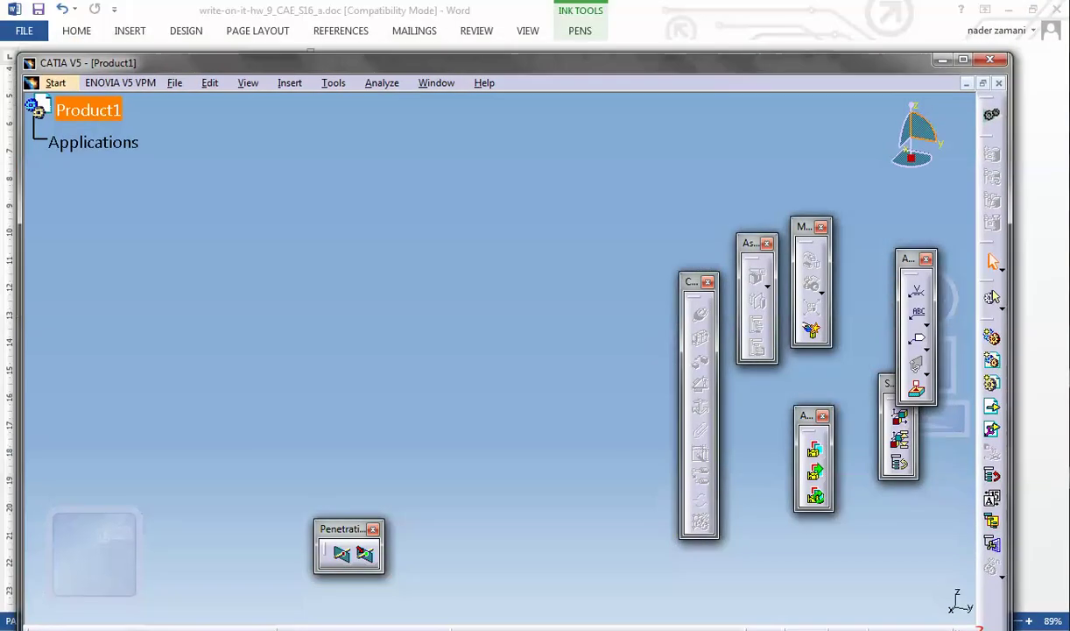
mouse_move(992, 260)
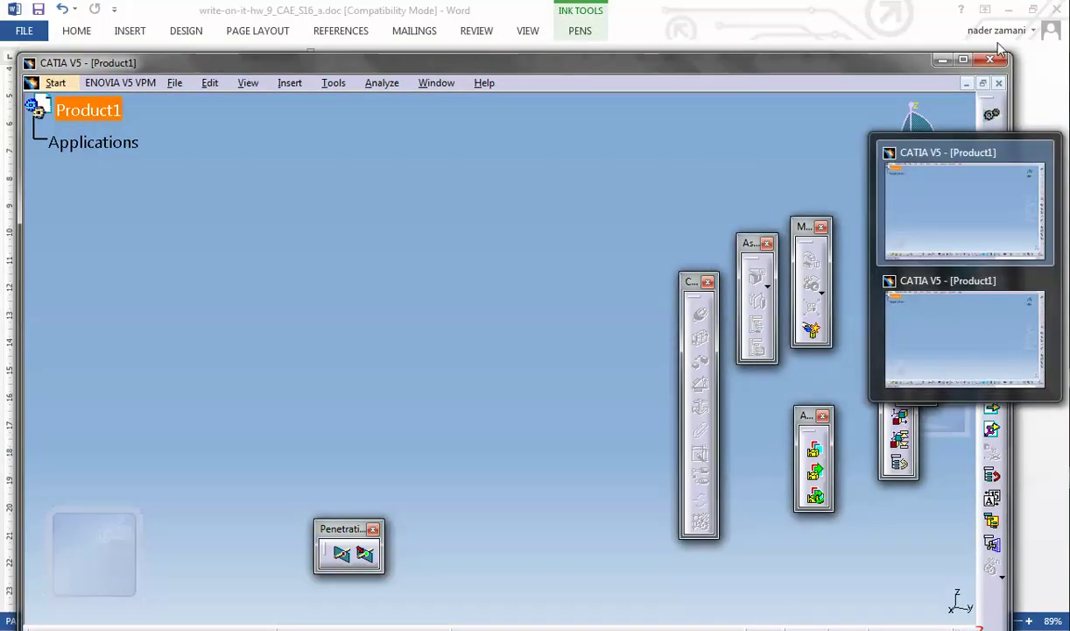
click(942, 60)
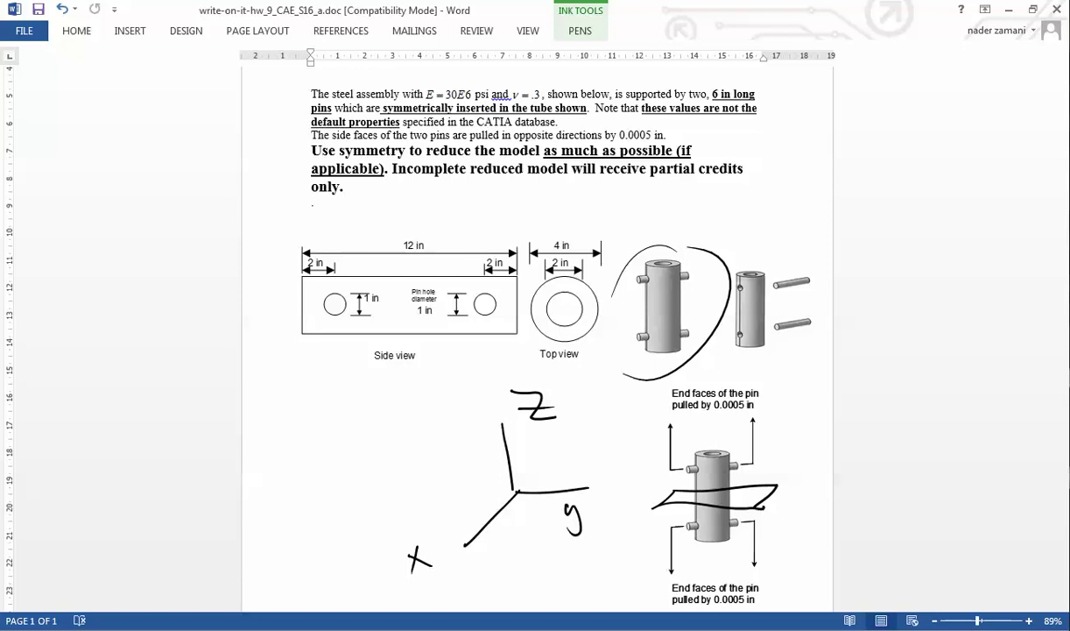
click(993, 260)
drag(354, 45, 477, 29)
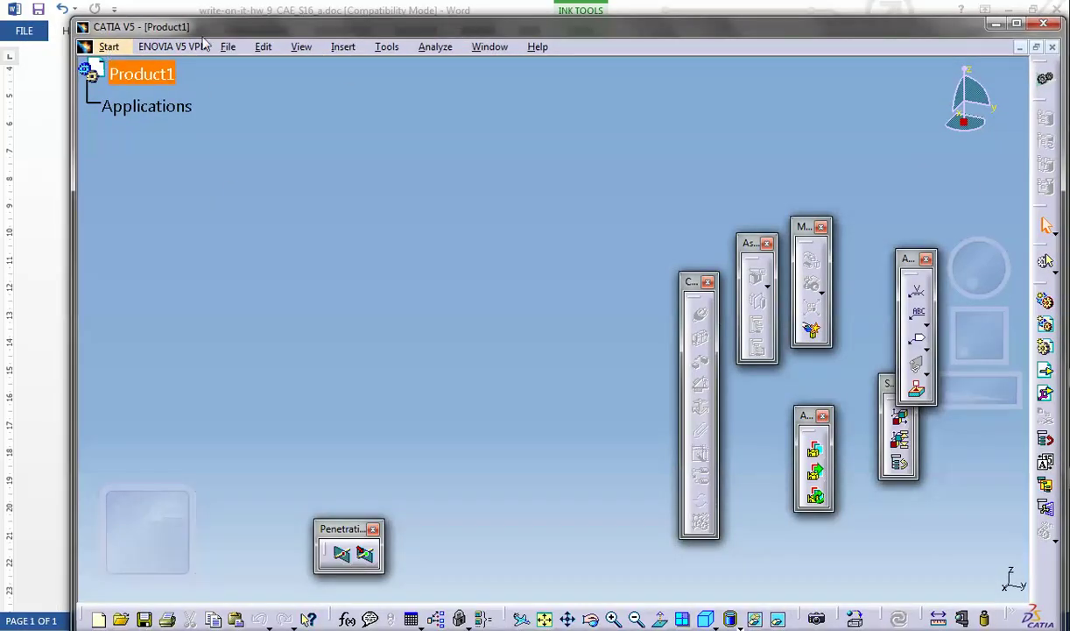
Start Save Management's Save As for Product1 and browse to the Desktop
click(225, 47)
click(138, 231)
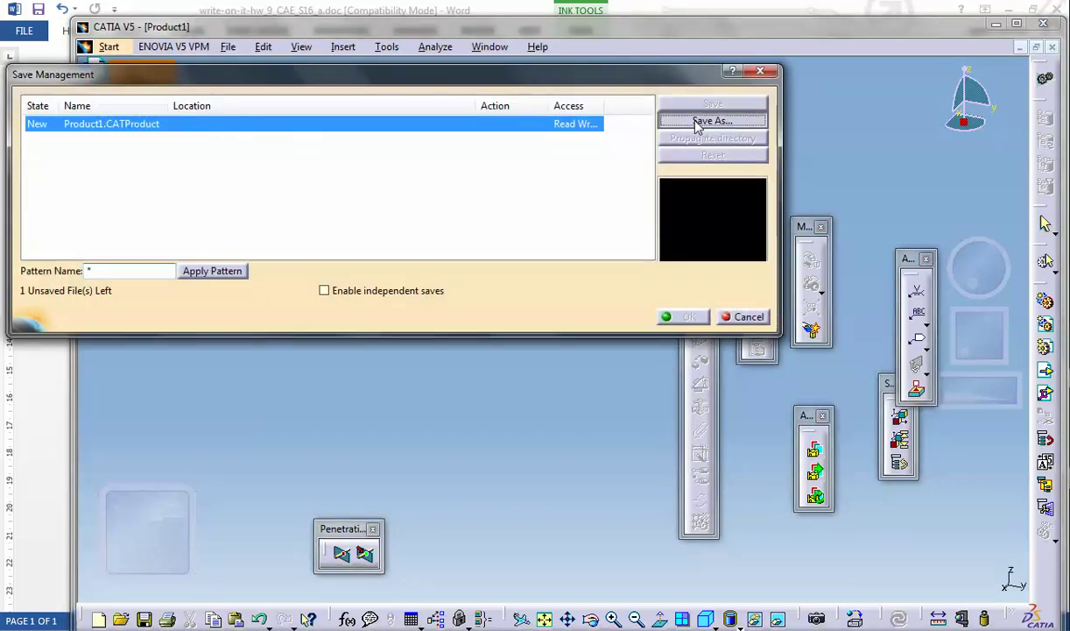
click(698, 123)
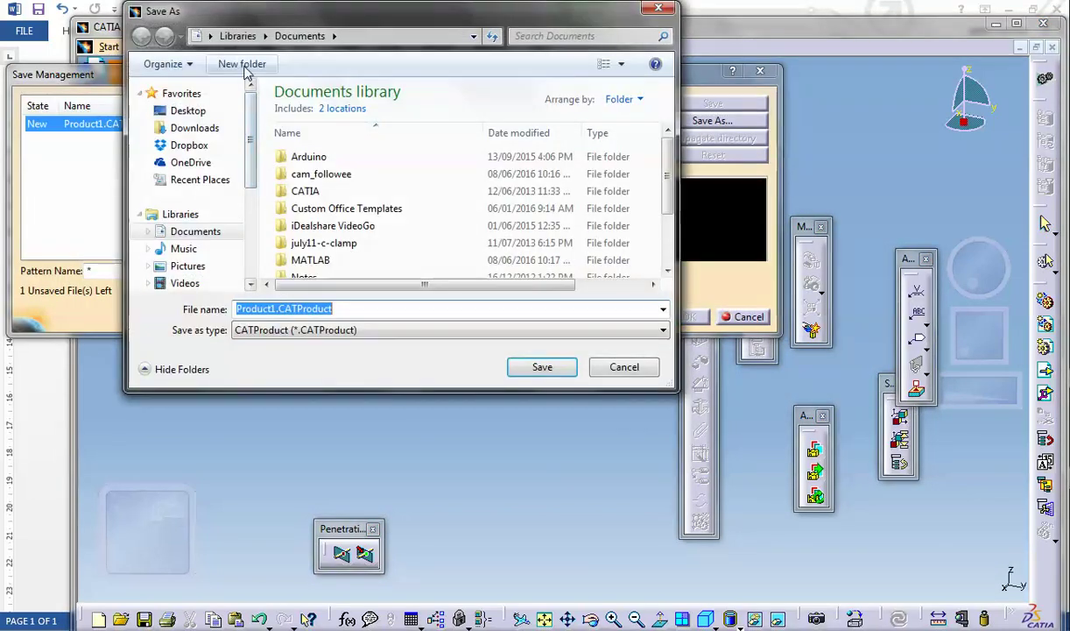
click(189, 111)
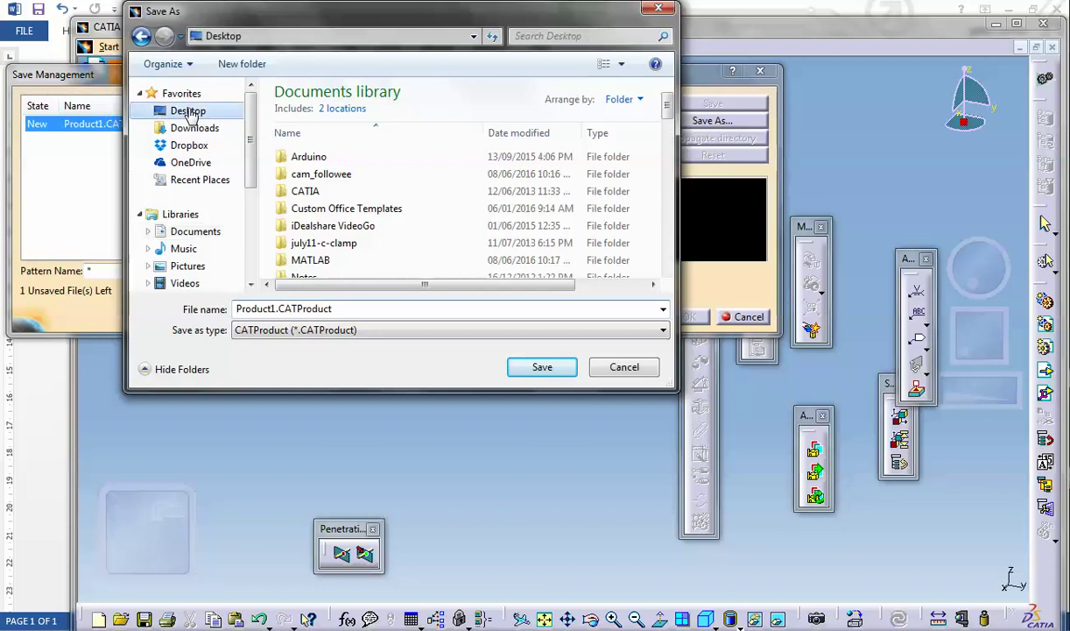
Create a Desktop folder named july22 and save Product1.CATProduct into it
click(240, 64)
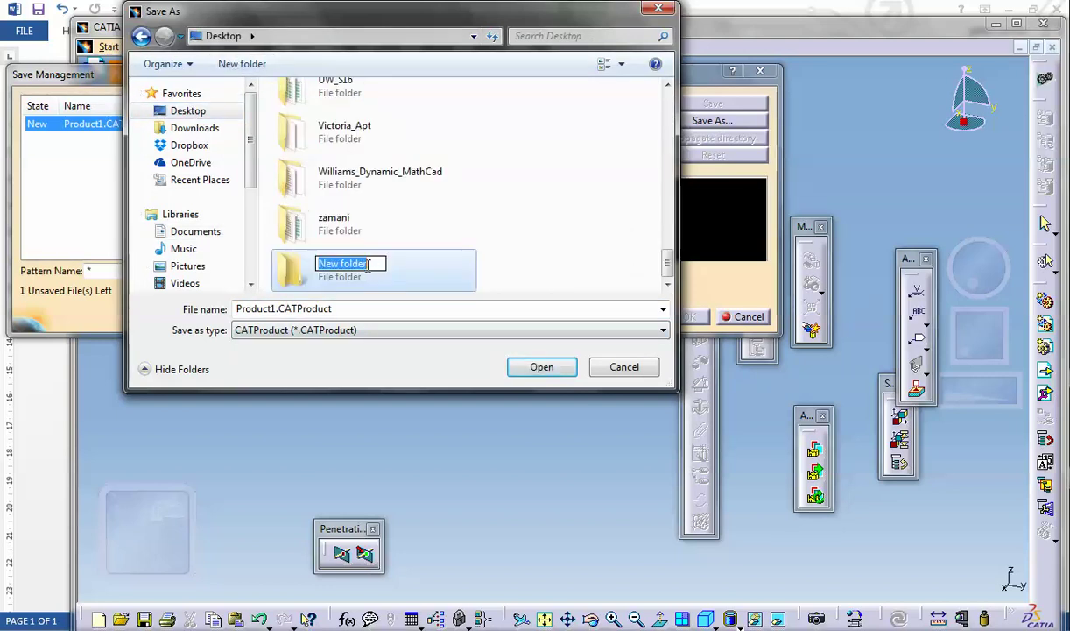
text(julyy22)
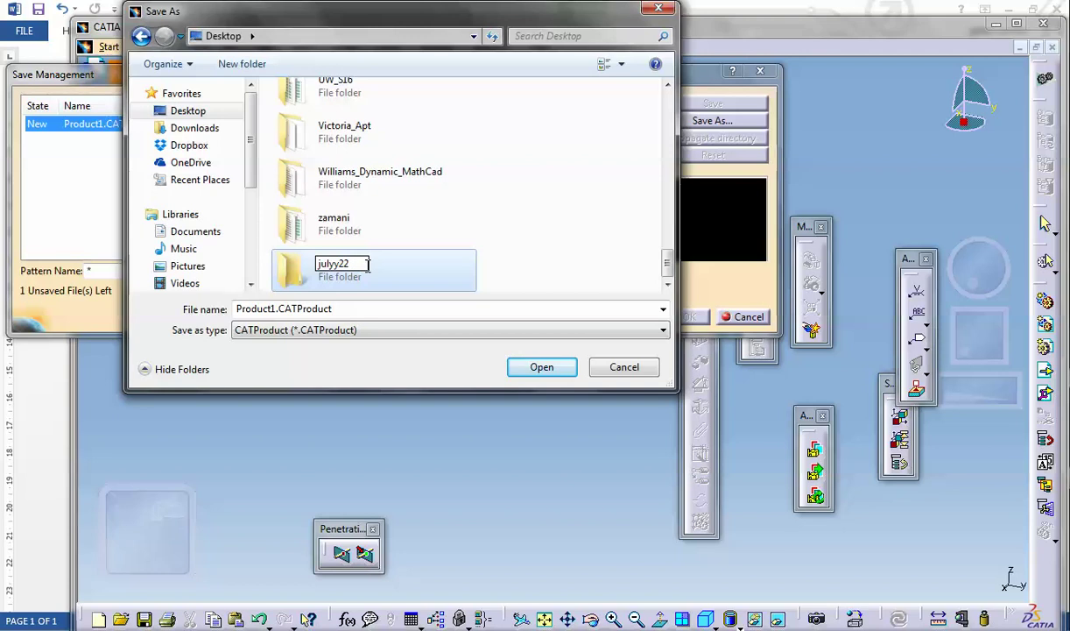
key(BackSpace)
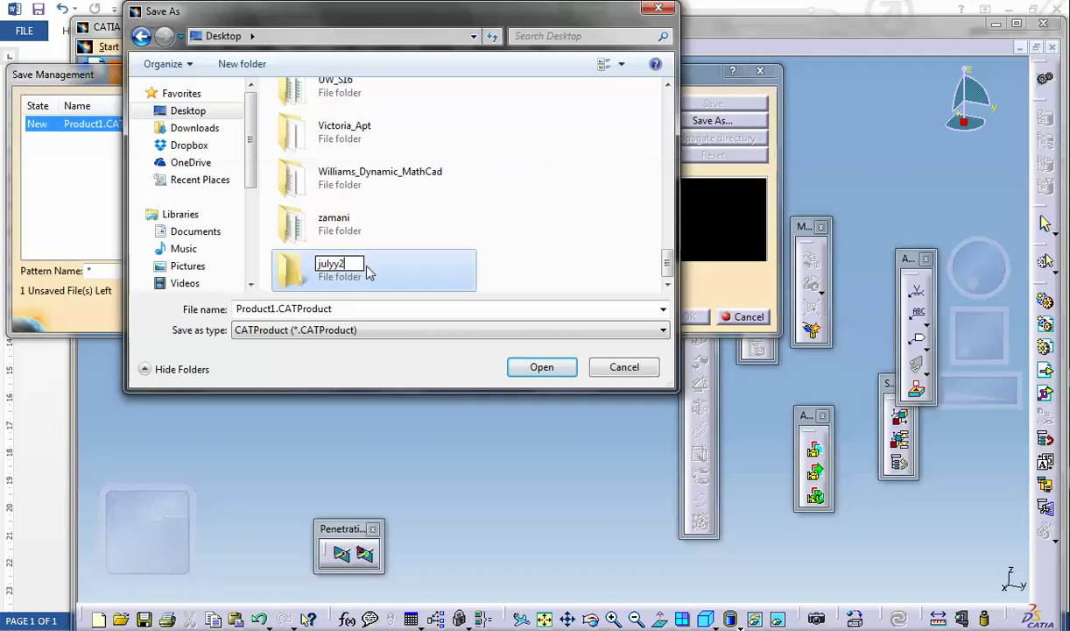
text(22)
double_click(293, 272)
click(550, 369)
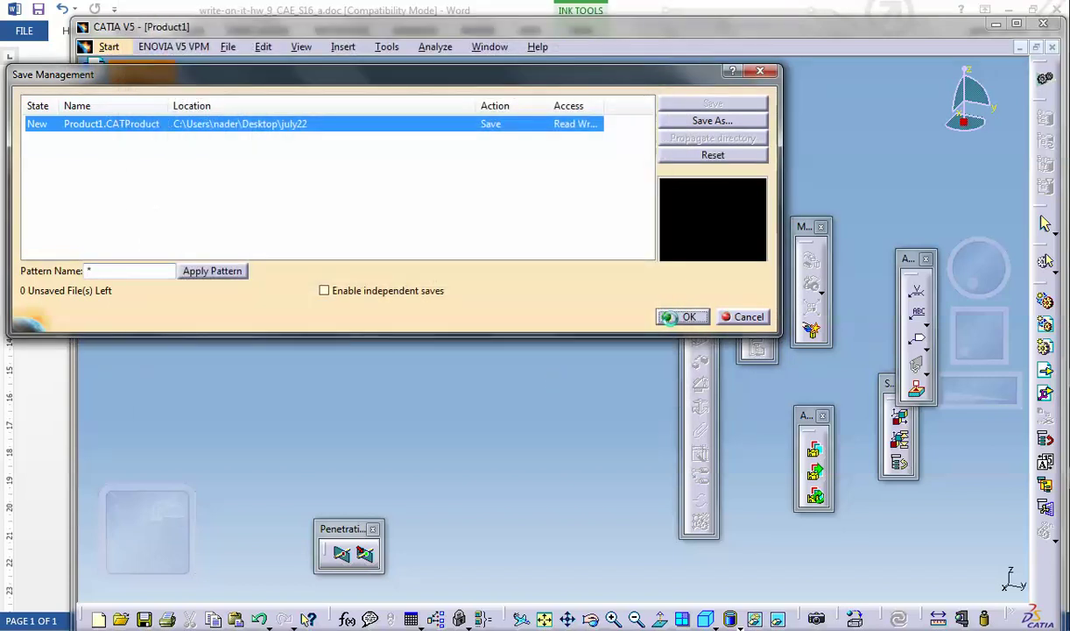
click(680, 317)
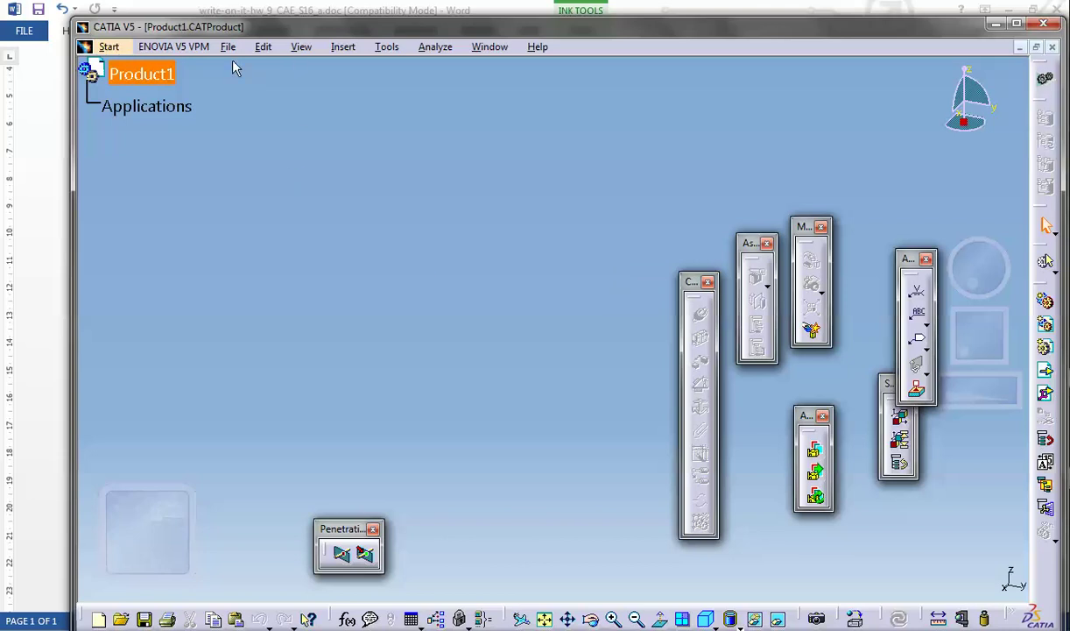
Insert a new part under Product1 and expand its Part1 node
click(340, 49)
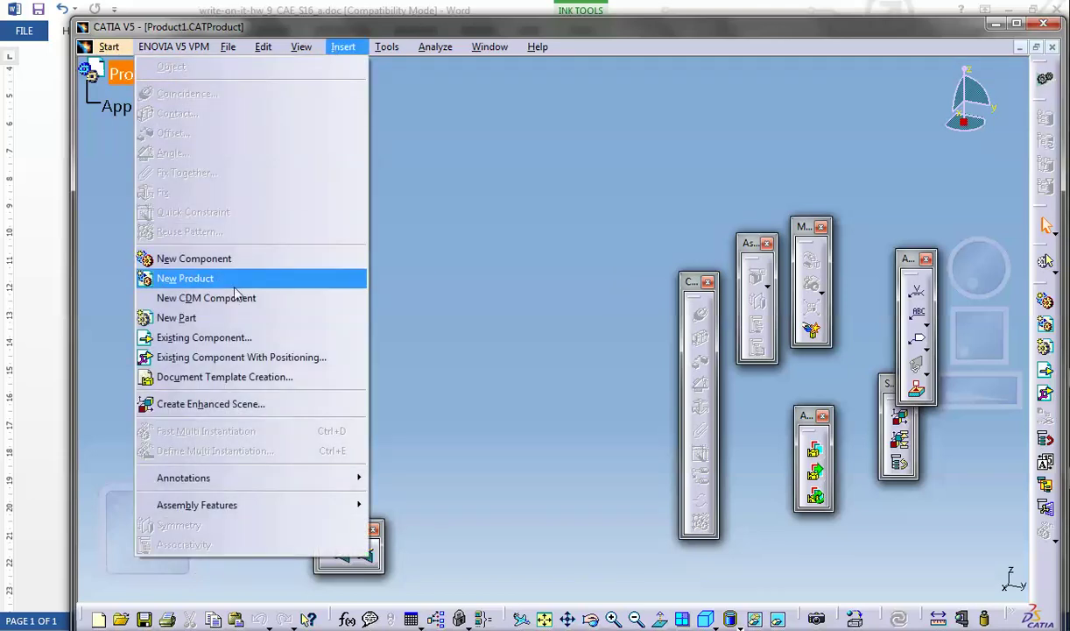
click(225, 320)
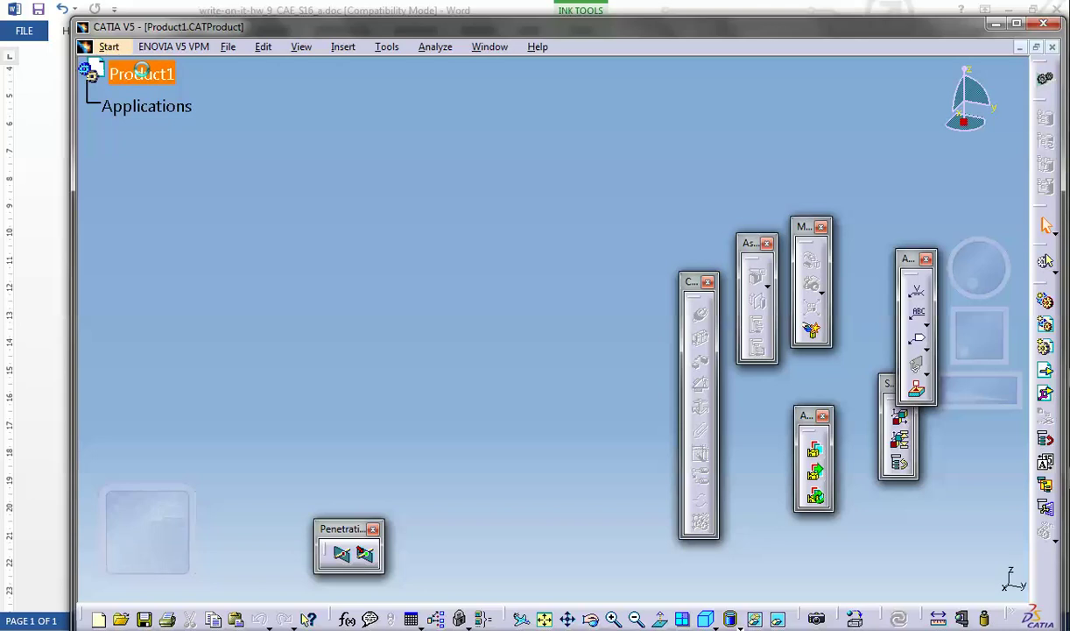
click(141, 72)
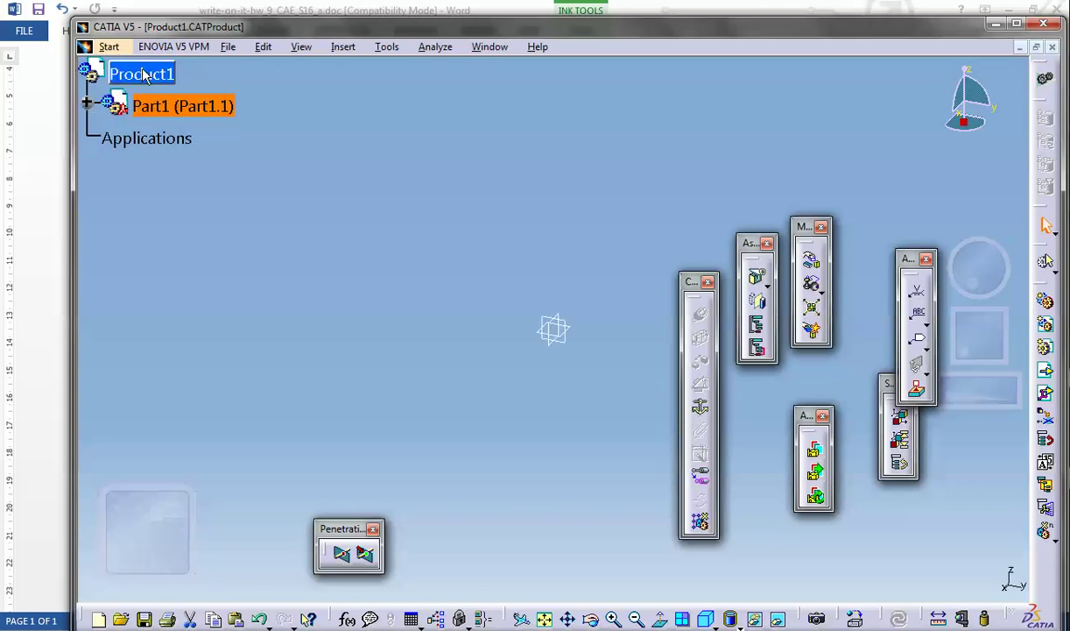
click(87, 103)
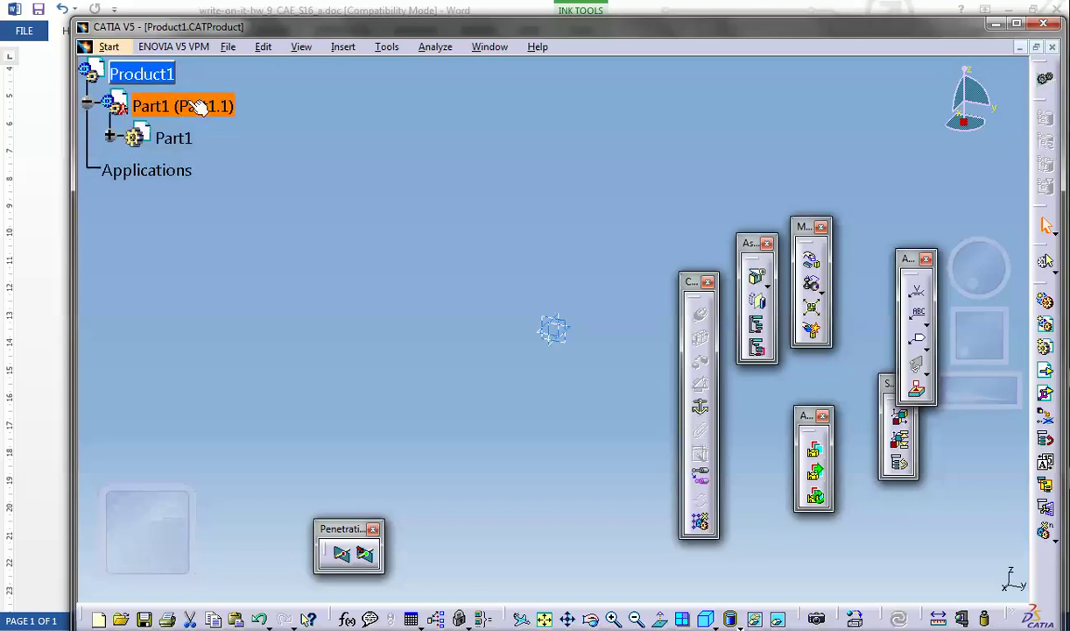
Set the new part's instance name and part number to cylinder in Properties
right_click(191, 103)
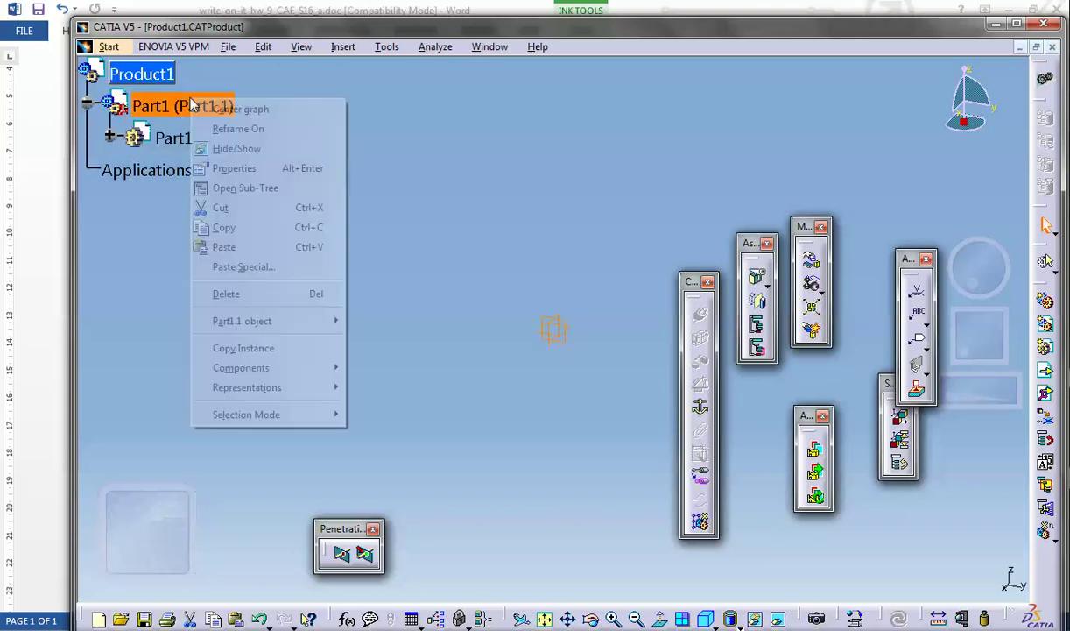
click(235, 169)
double_click(576, 188)
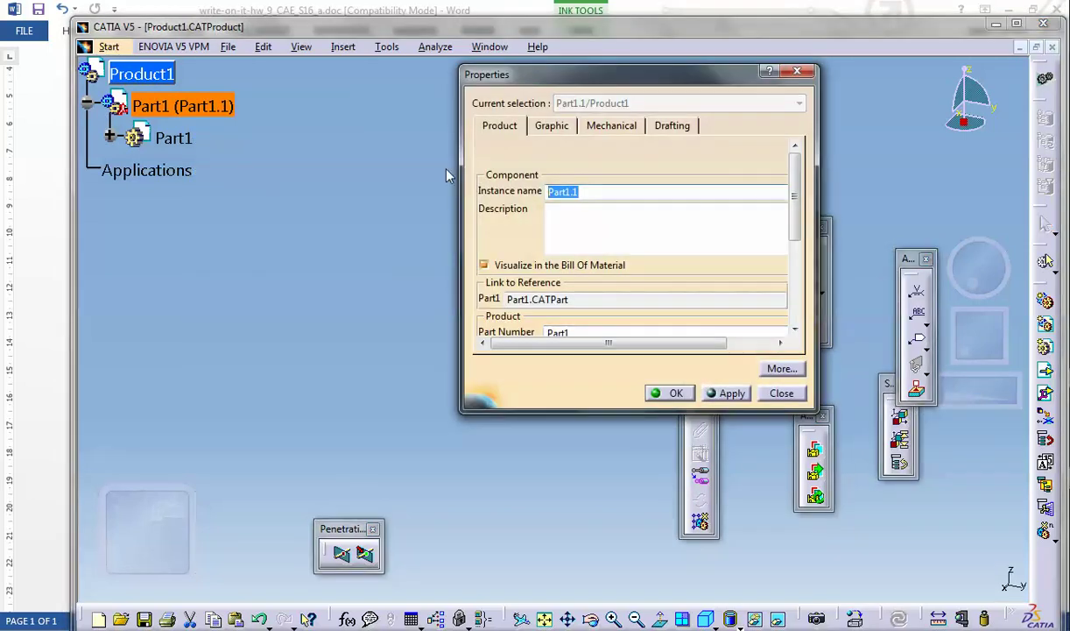
text(cu)
key(BackSpace)
text(ylinder)
double_click(587, 331)
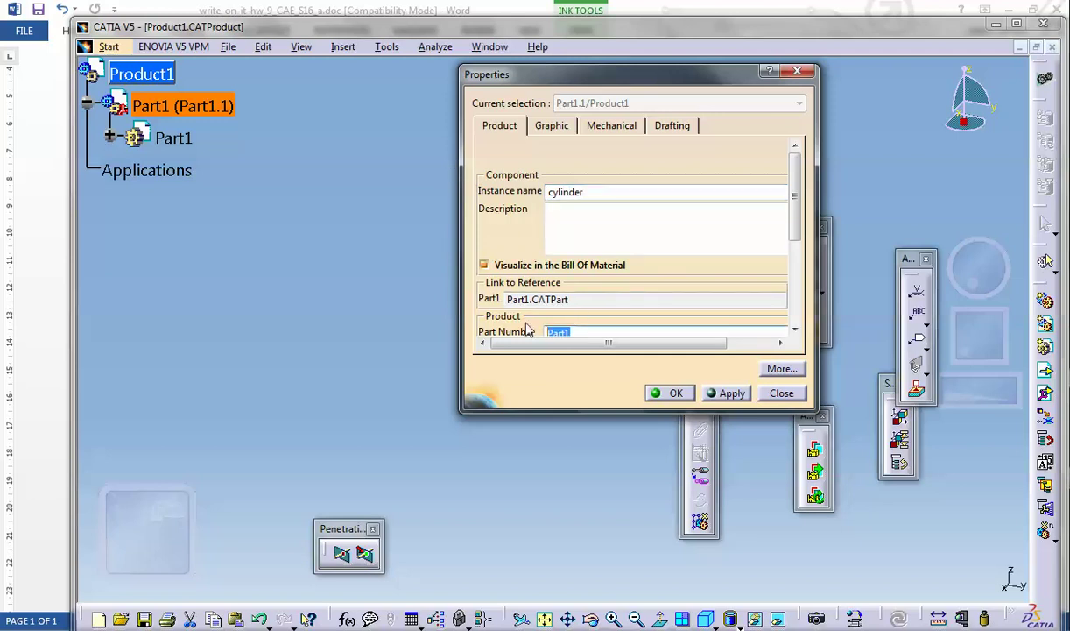
text(cylinder)
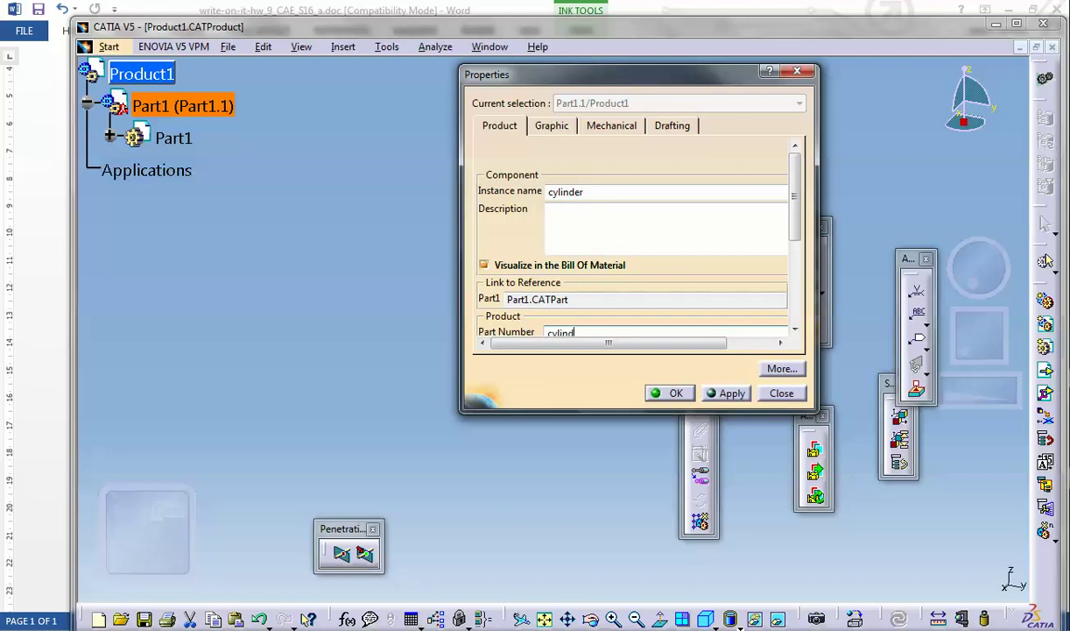
click(671, 392)
Activate the cylinder part and start a sketch on its xy plane
click(107, 136)
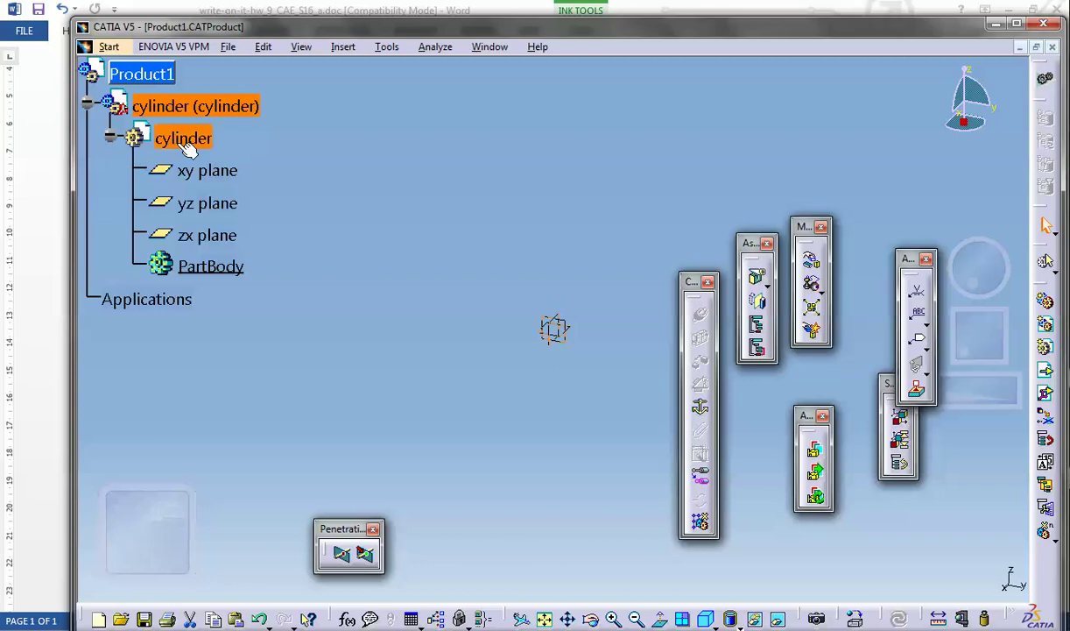
click(183, 138)
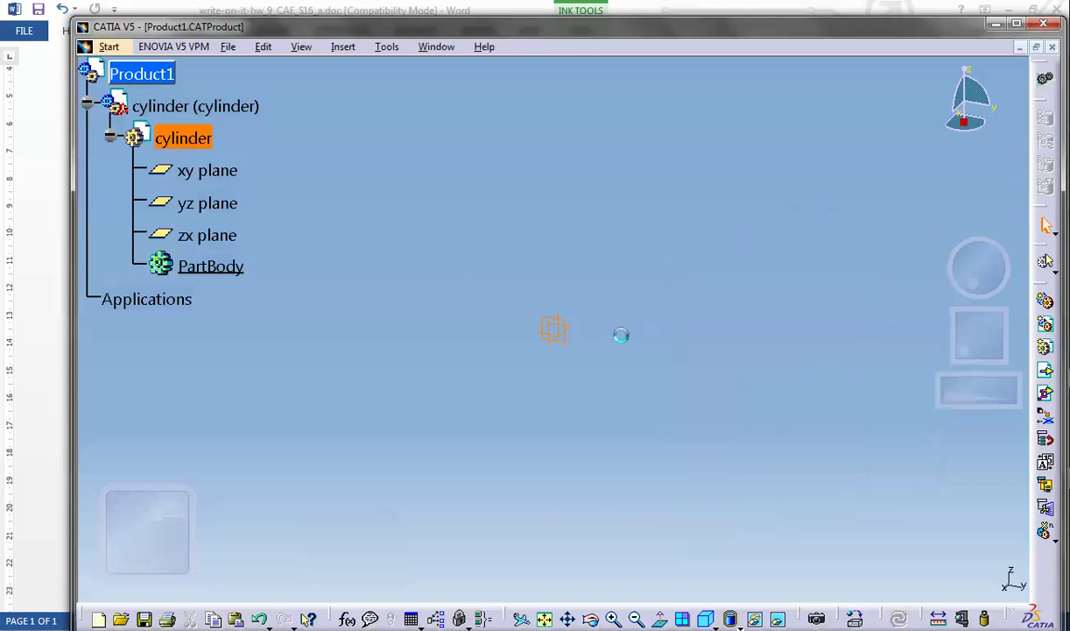
click(538, 331)
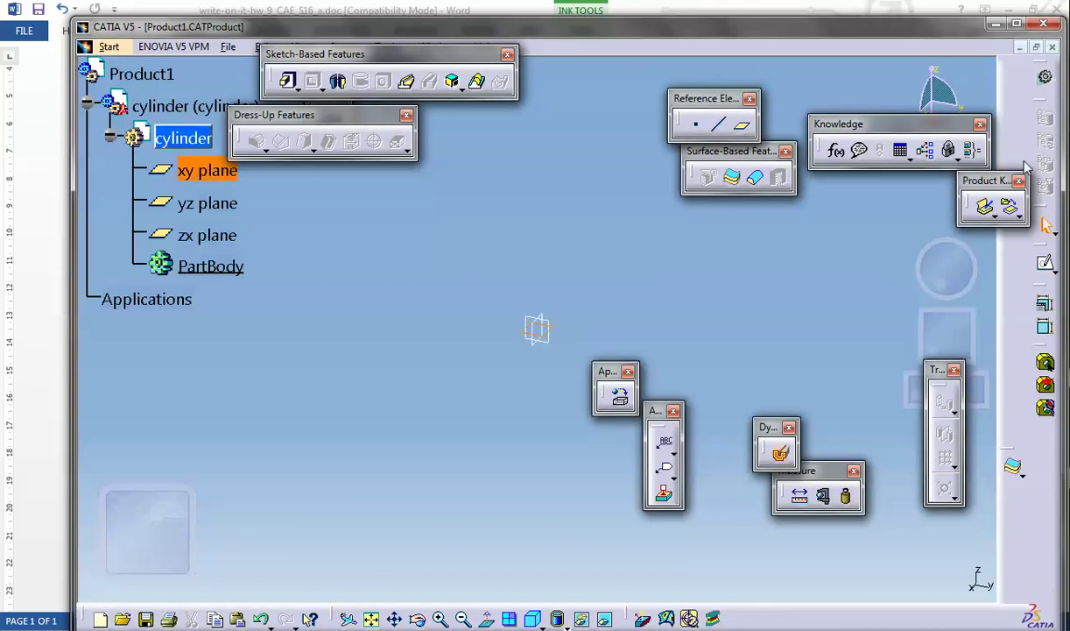
click(1047, 267)
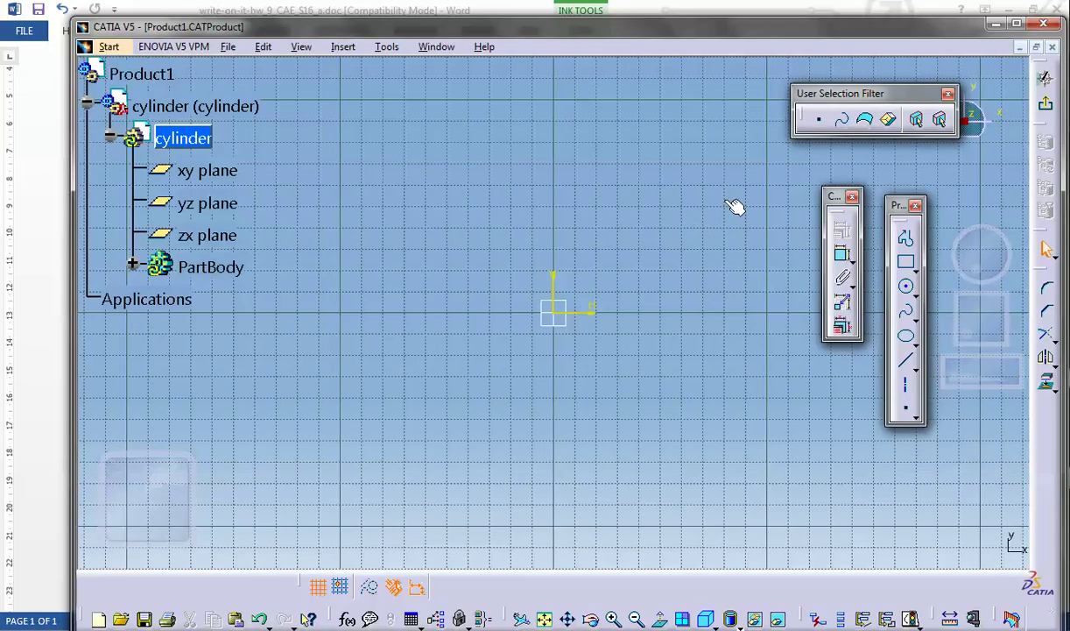
Draw outer and inner circles centred at the origin, then exit the sketch
click(907, 286)
click(555, 312)
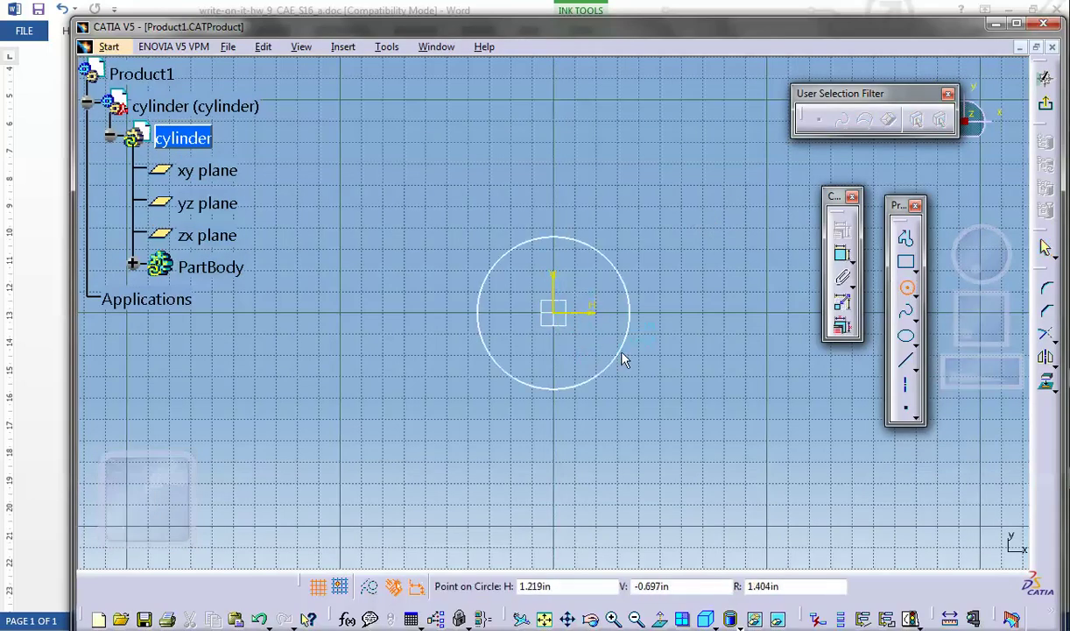
click(634, 354)
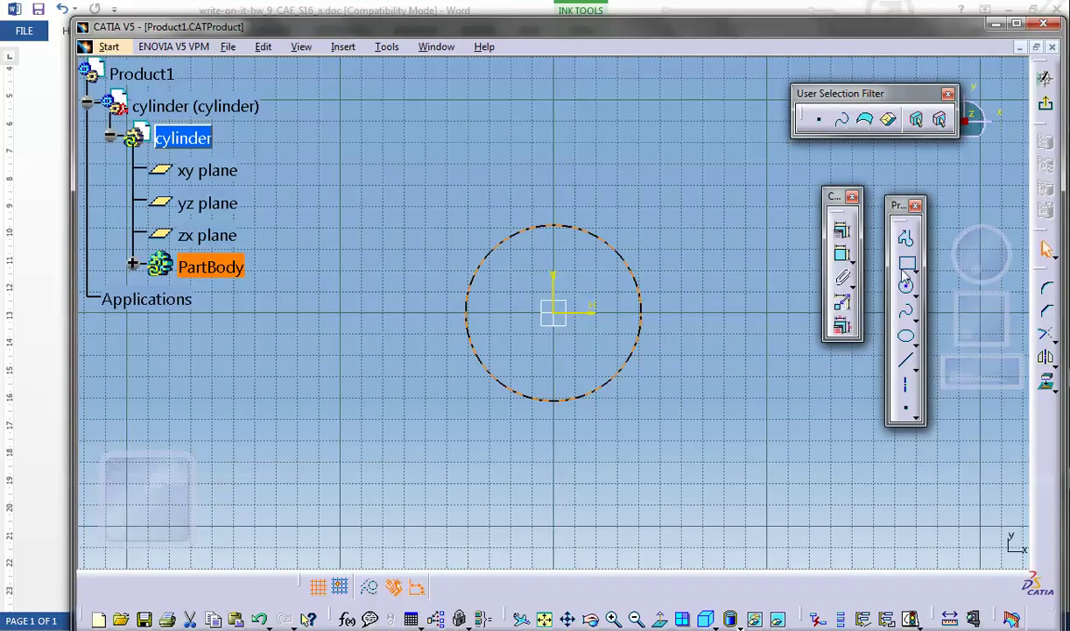
click(557, 313)
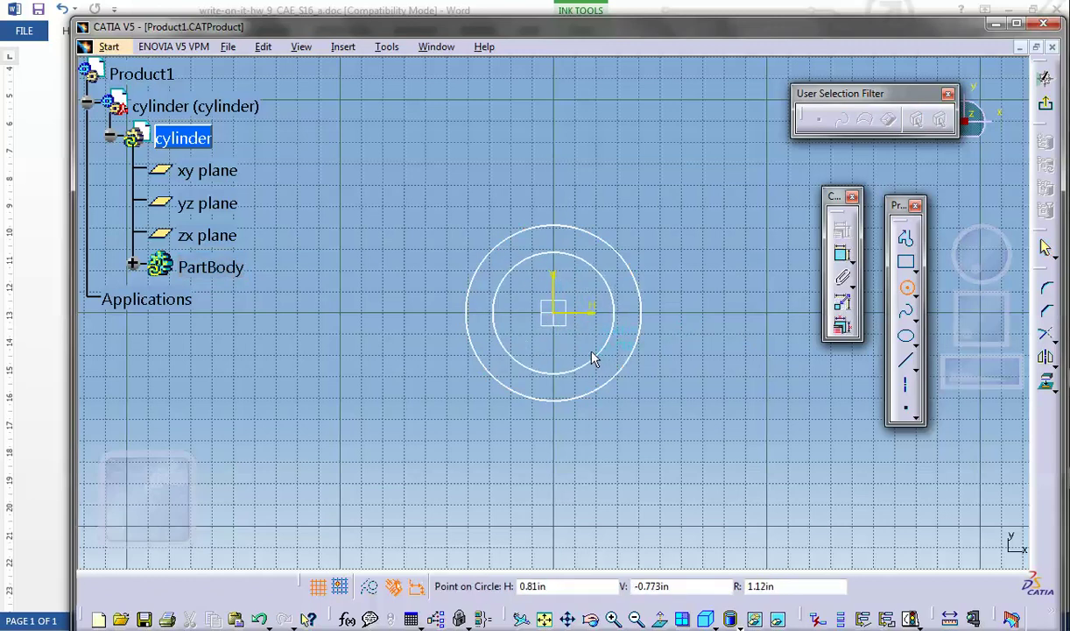
click(584, 347)
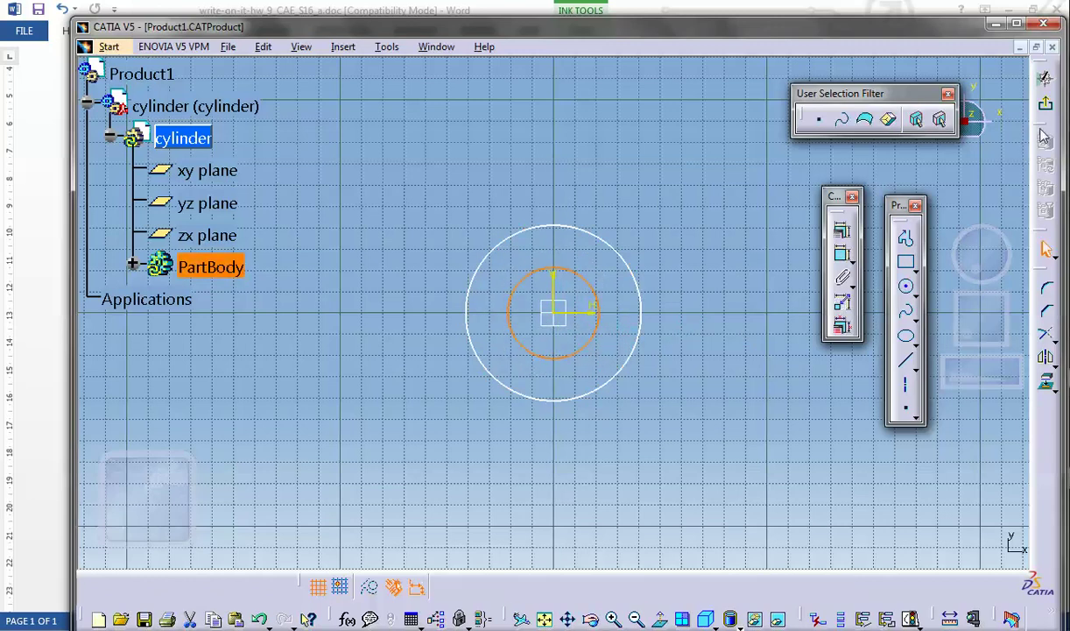
click(1044, 77)
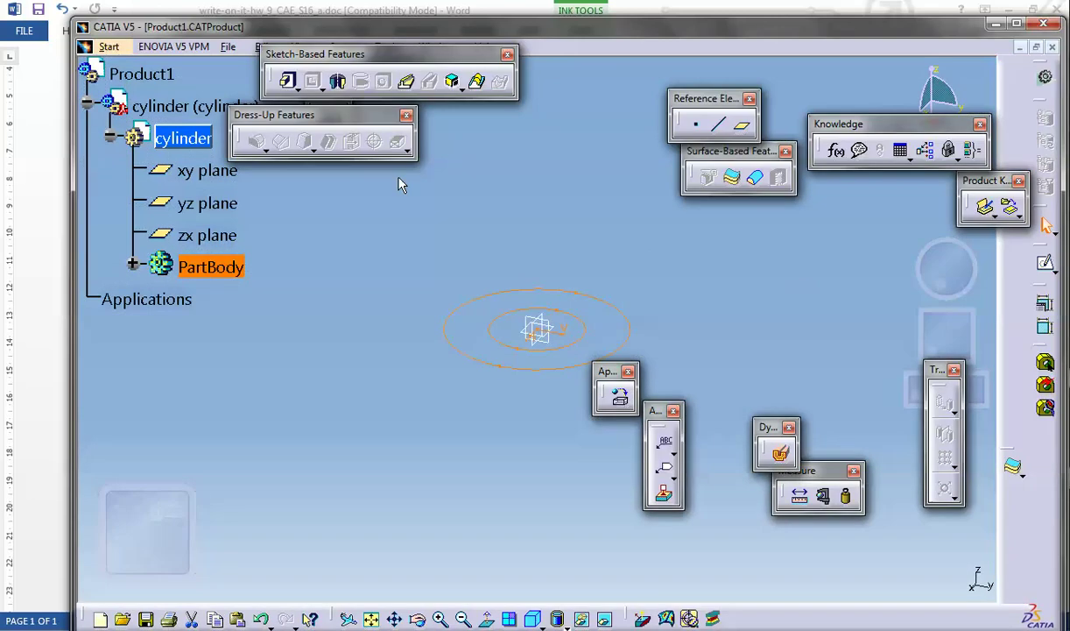
Pad the ring sketch with mirrored extent to a 6.787in length, forming the tube
click(289, 80)
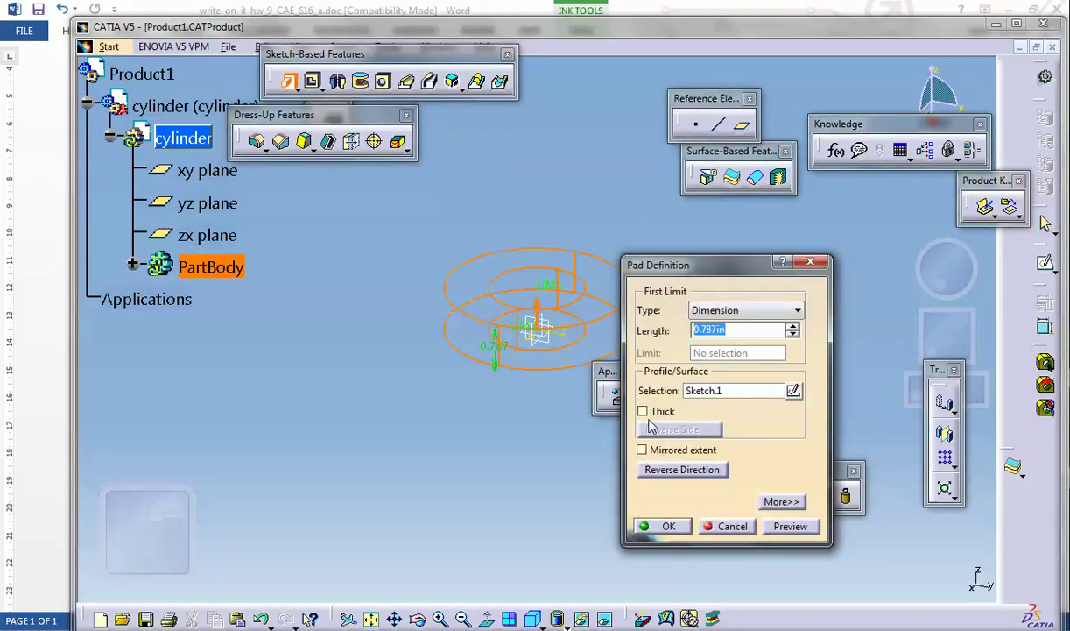
click(642, 449)
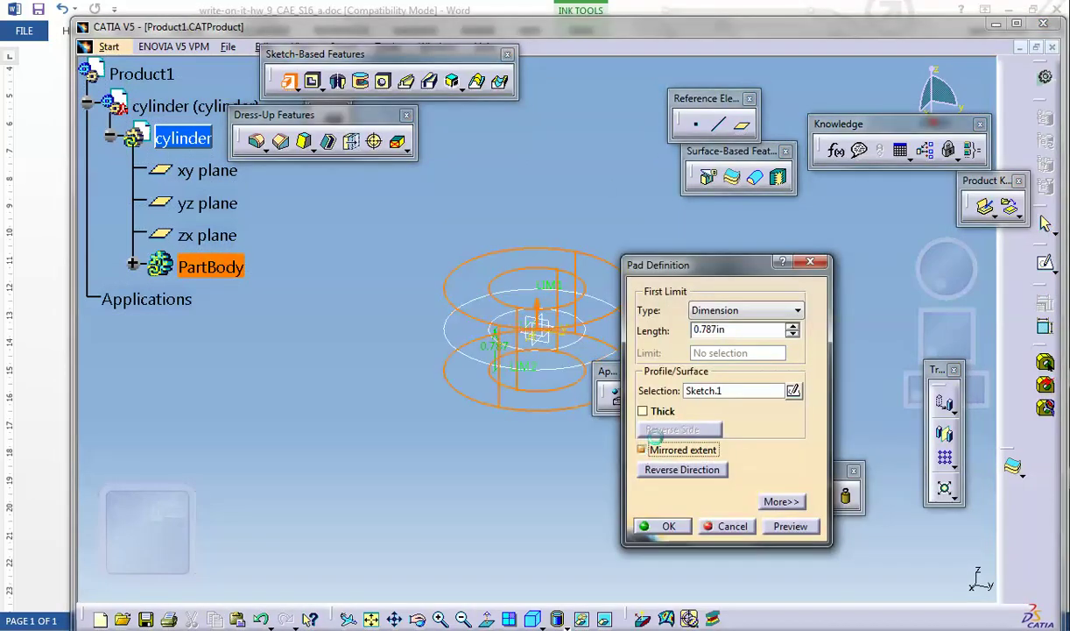
click(793, 327)
click(792, 327)
click(793, 326)
click(793, 327)
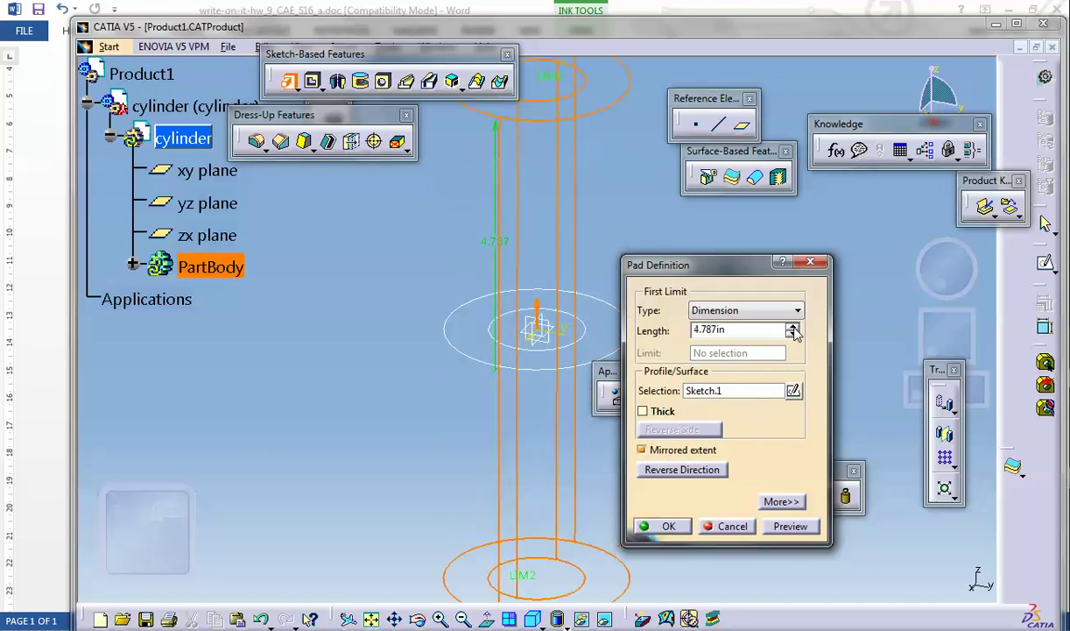
click(793, 327)
click(793, 327)
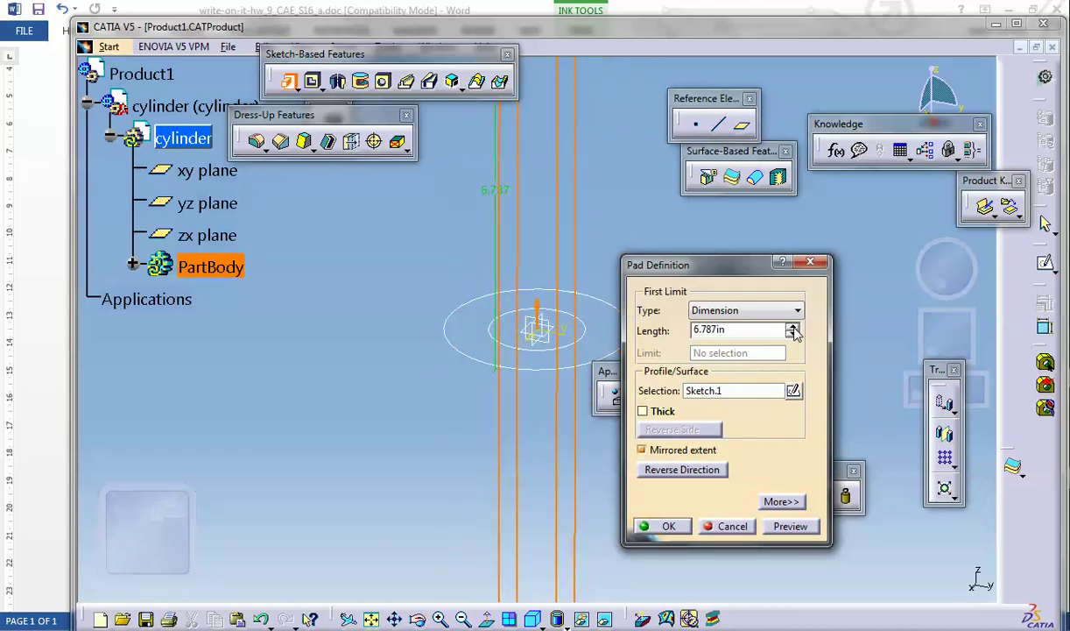
key(Return)
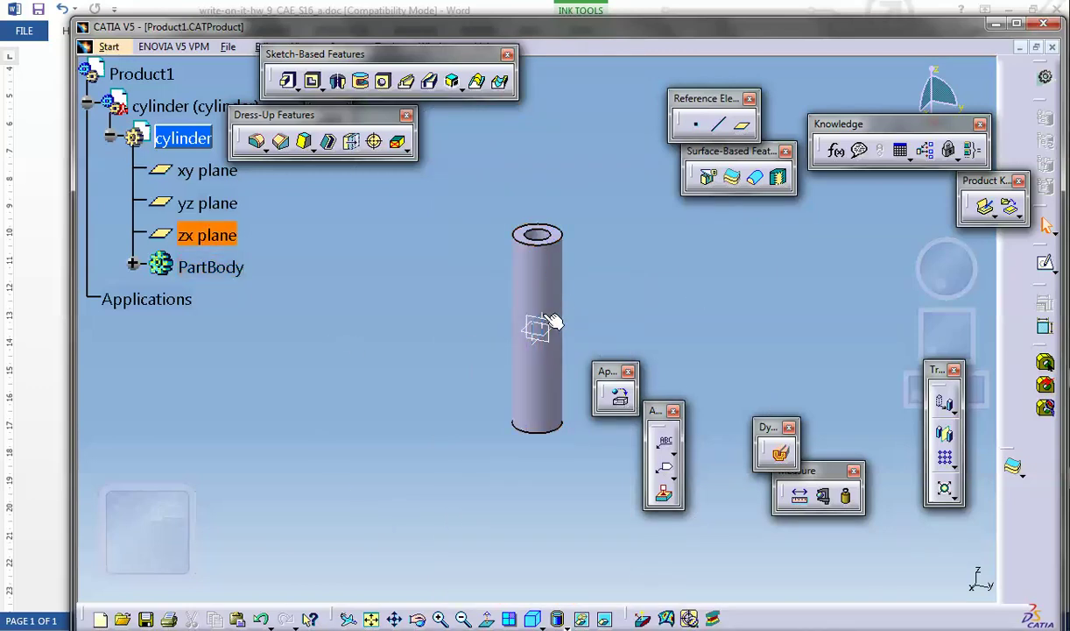
click(1047, 266)
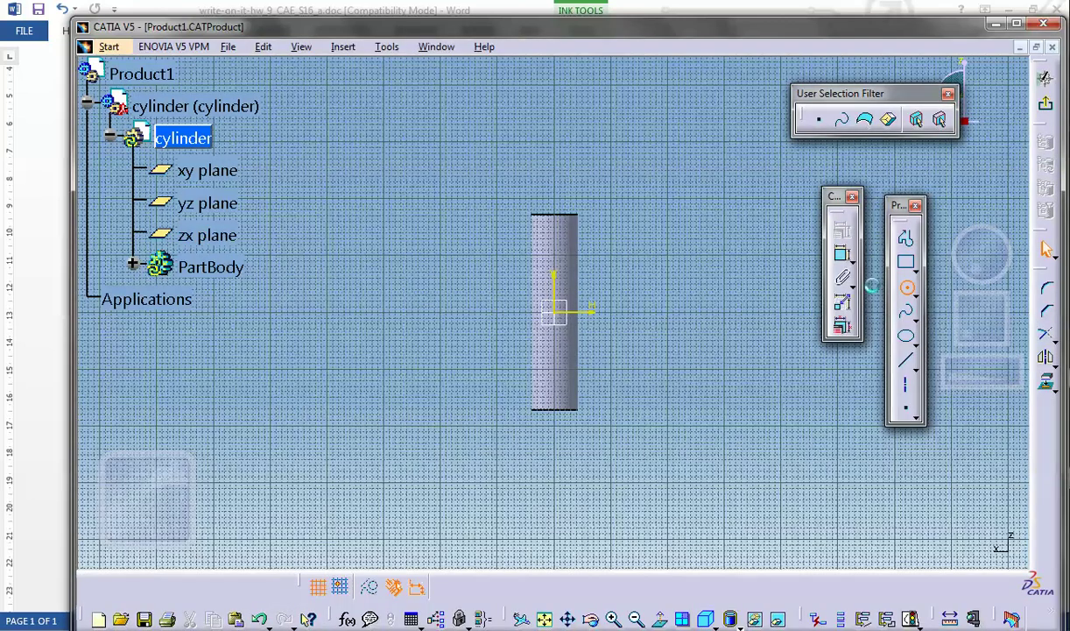
Sketch a small hole circle near the tube top on the zx plane
click(555, 241)
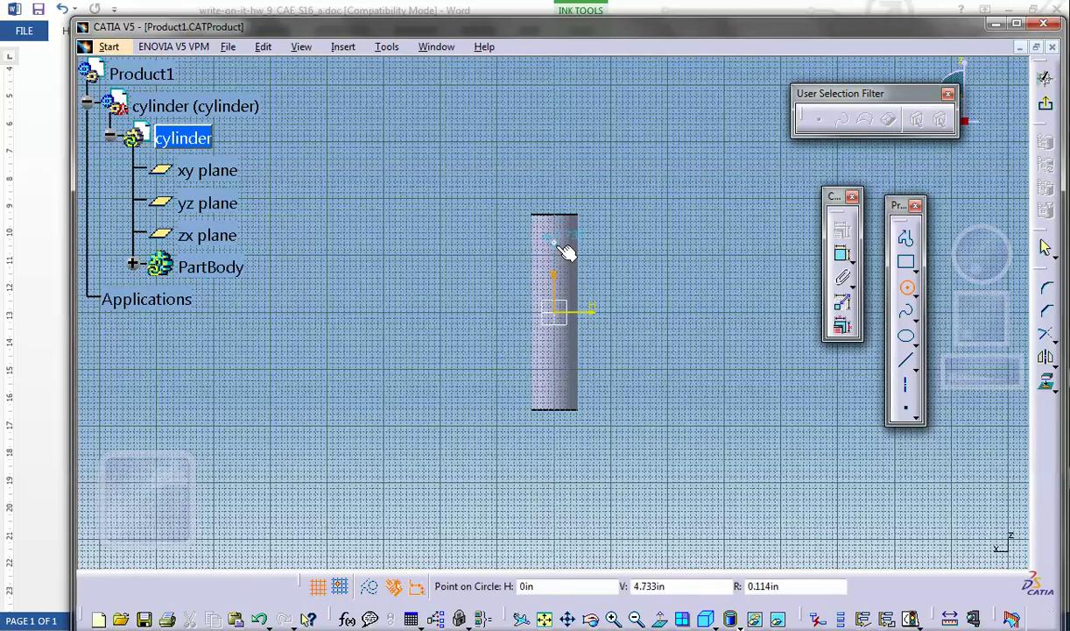
click(562, 247)
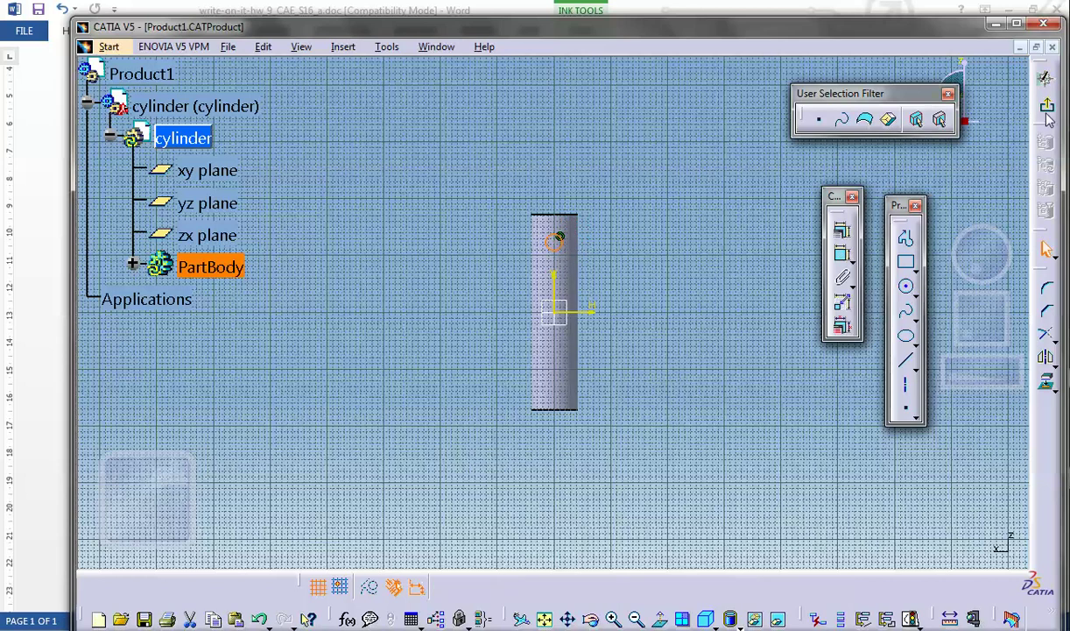
click(1047, 106)
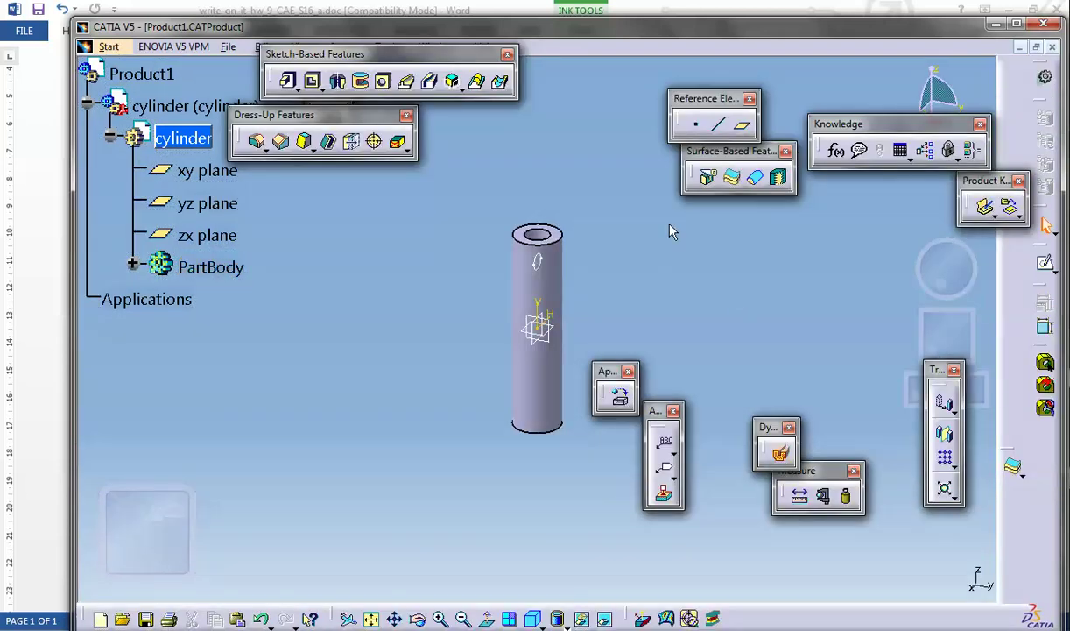
Pocket Sketch.2 with mirrored extent to cut the cross-hole through the tube
click(313, 80)
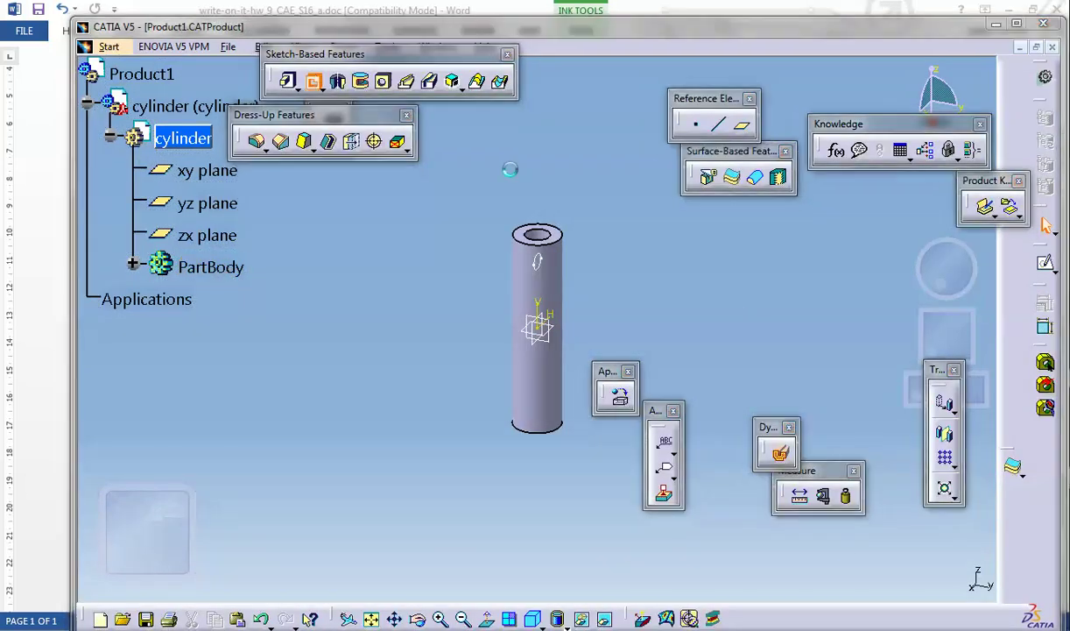
click(539, 263)
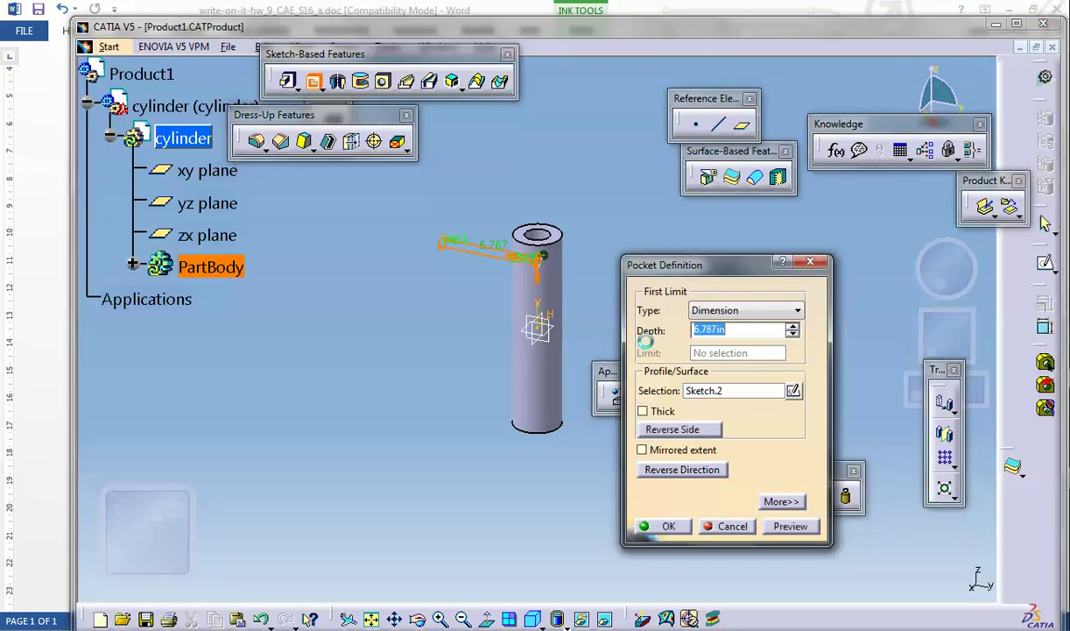
click(642, 450)
click(670, 526)
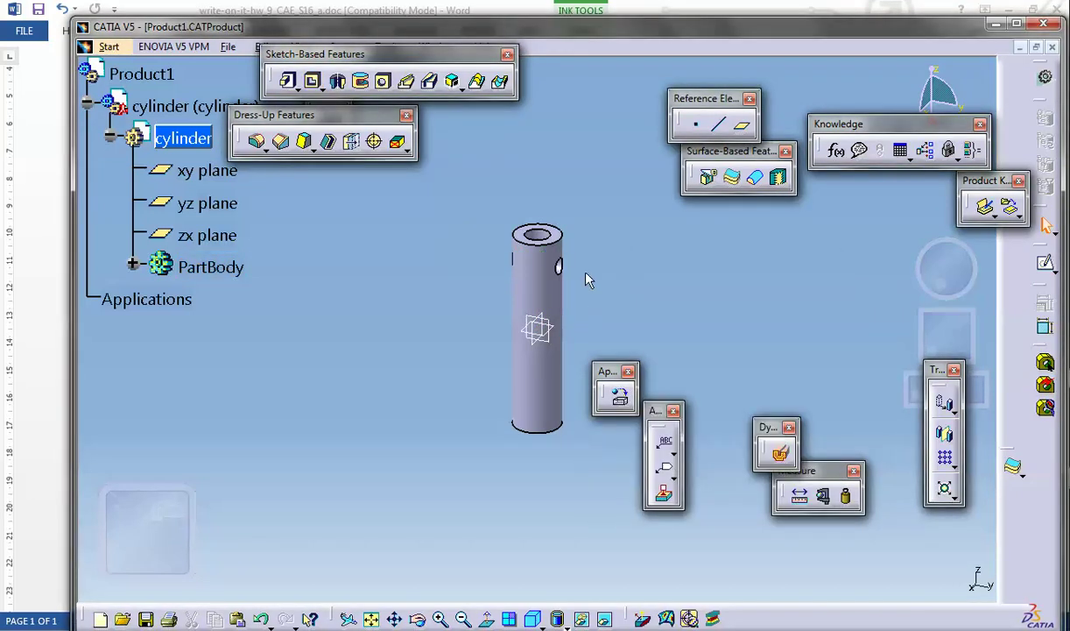
middle_drag(600, 271, 462, 230)
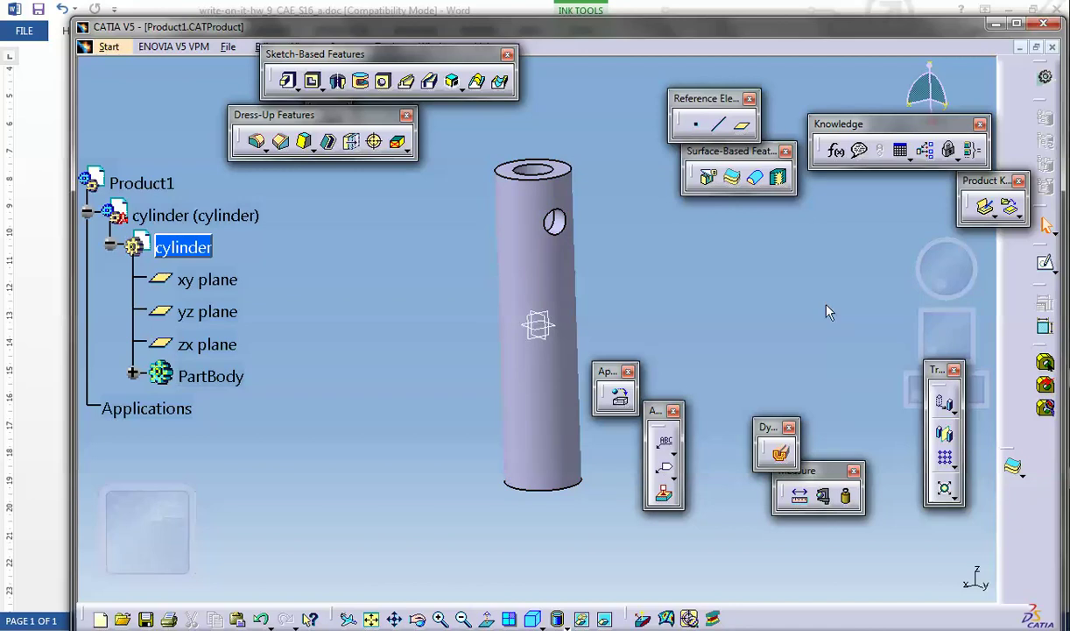
Mirror the hole about the xy plane for a lower hole, then reactivate Product1
click(946, 436)
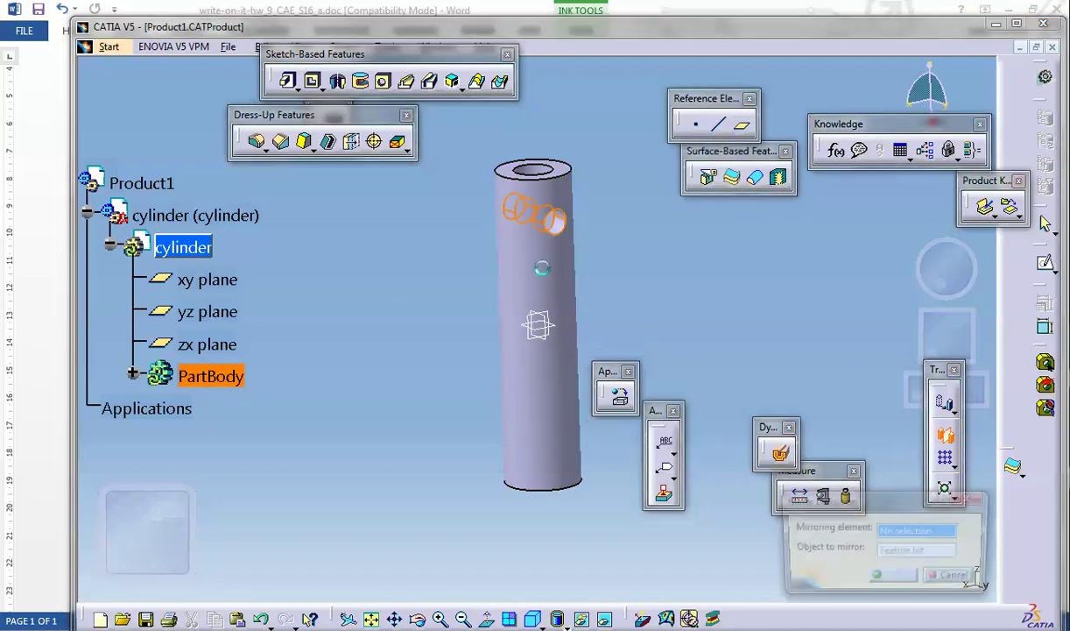
click(541, 325)
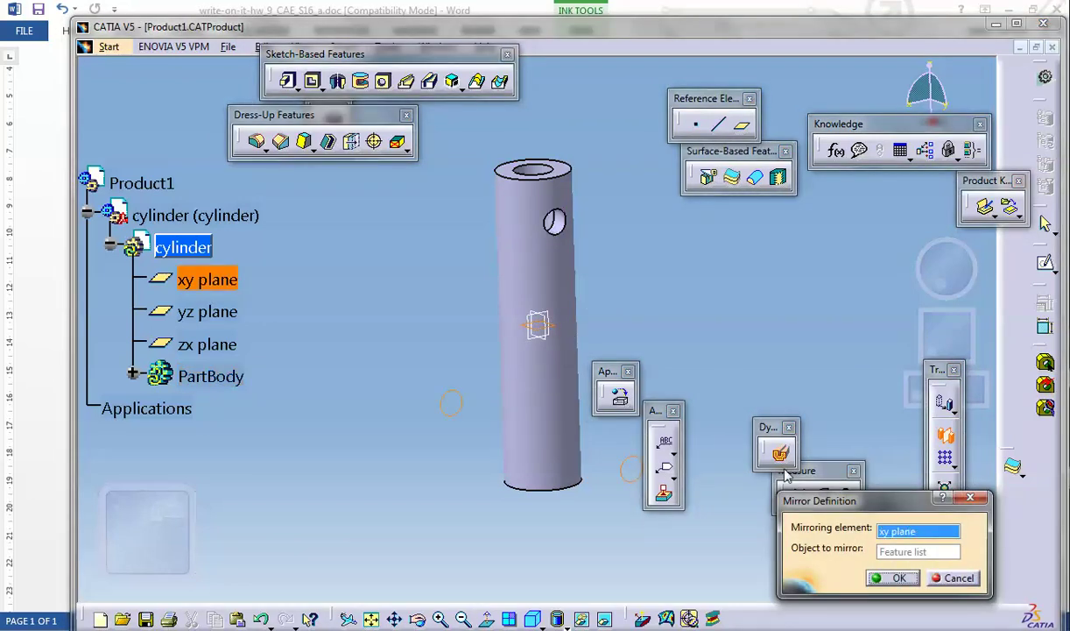
click(895, 578)
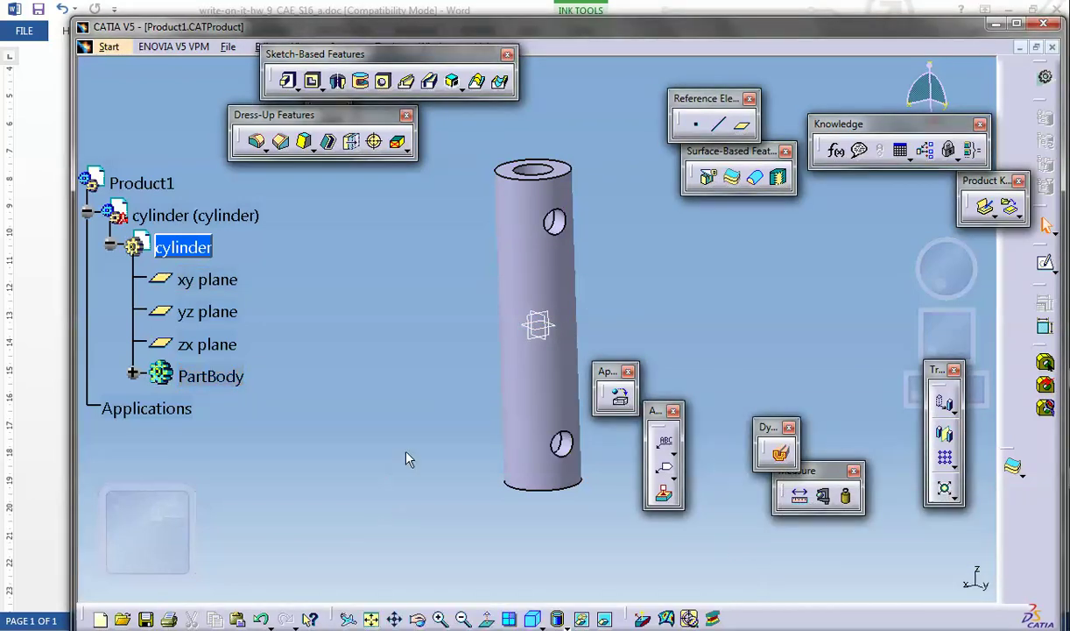
ctrl+middle_drag(425, 401, 432, 433)
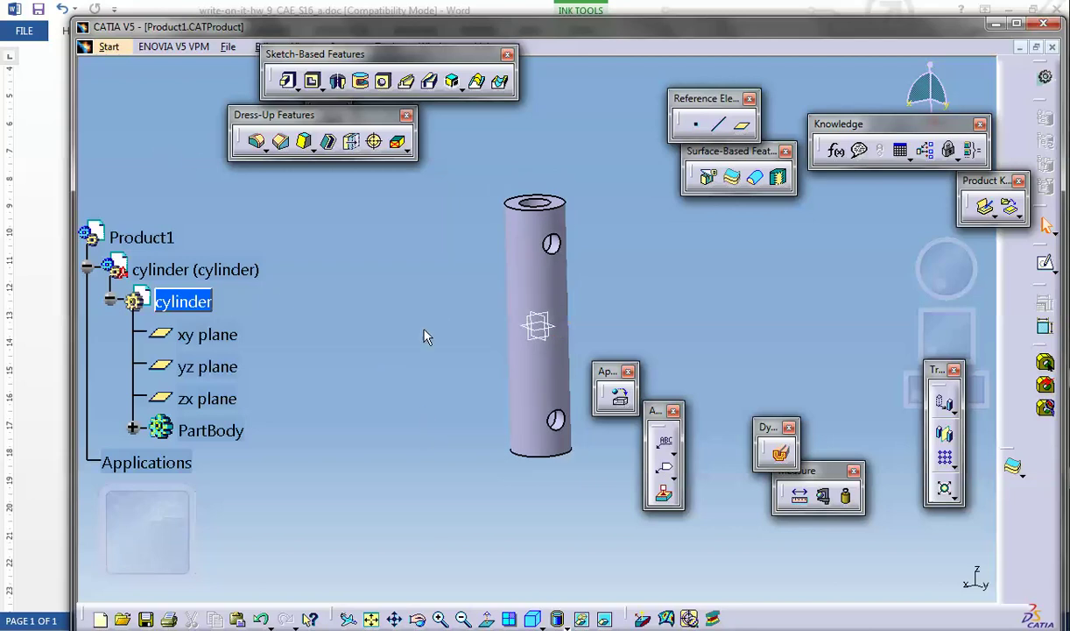
double_click(176, 233)
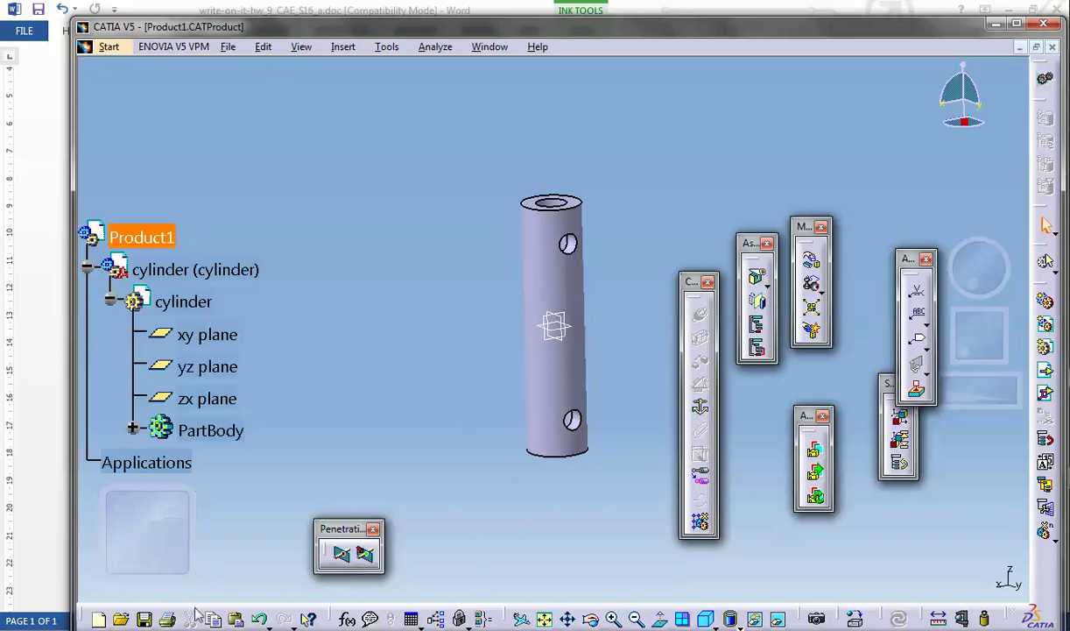
Save the product along with its linked documents
click(144, 619)
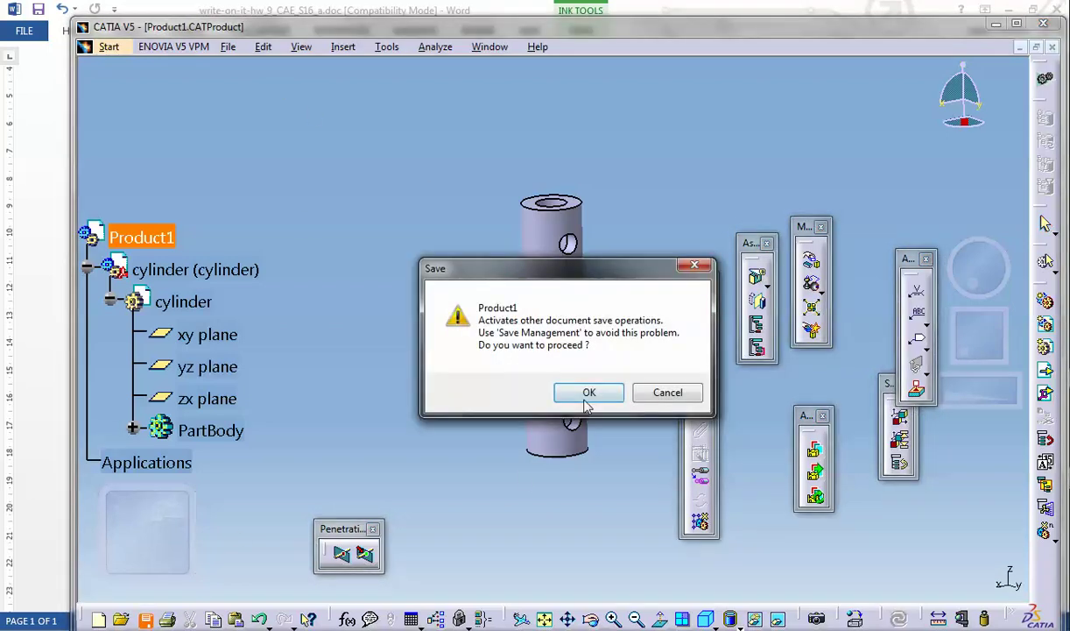
click(587, 393)
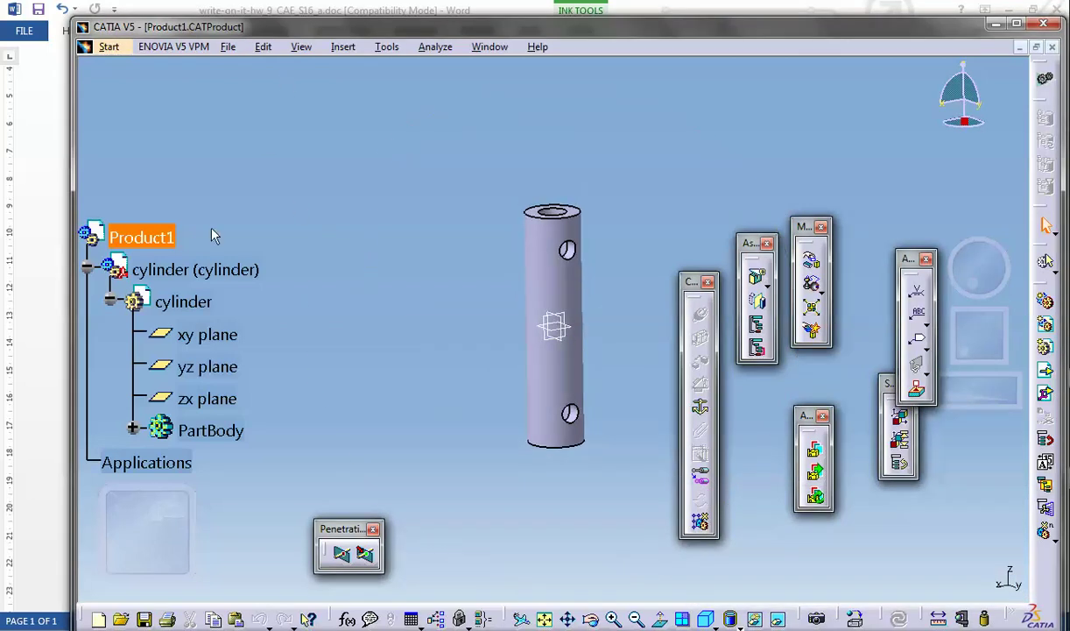
click(235, 167)
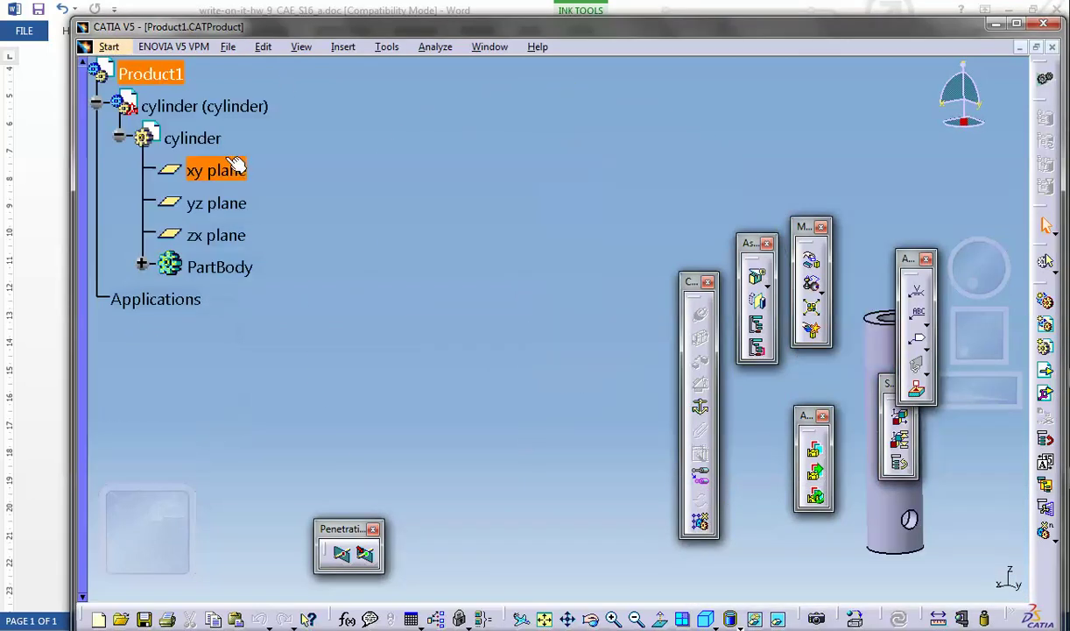
scroll(235, 167, up, 1)
scroll(251, 160, up, 1)
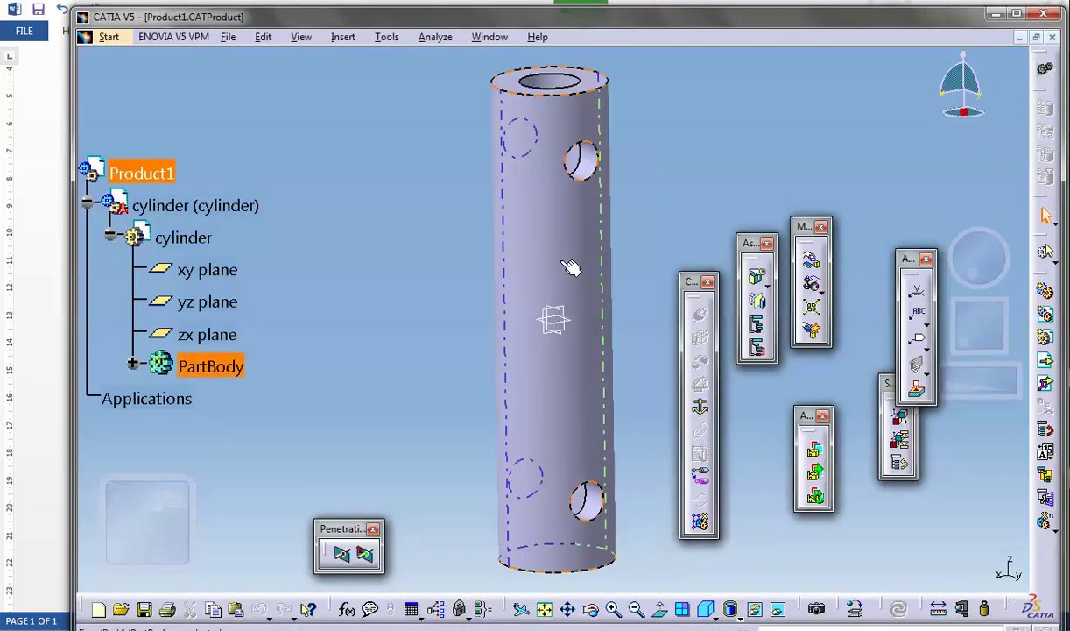
Insert a new part under Product1, declining a custom origin
click(340, 37)
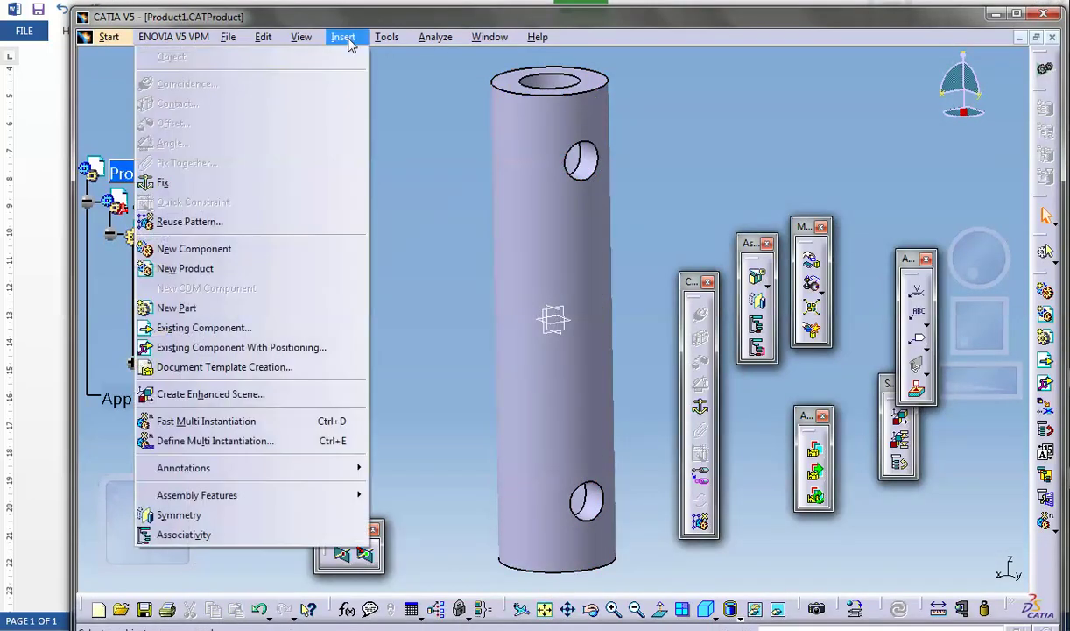
click(220, 308)
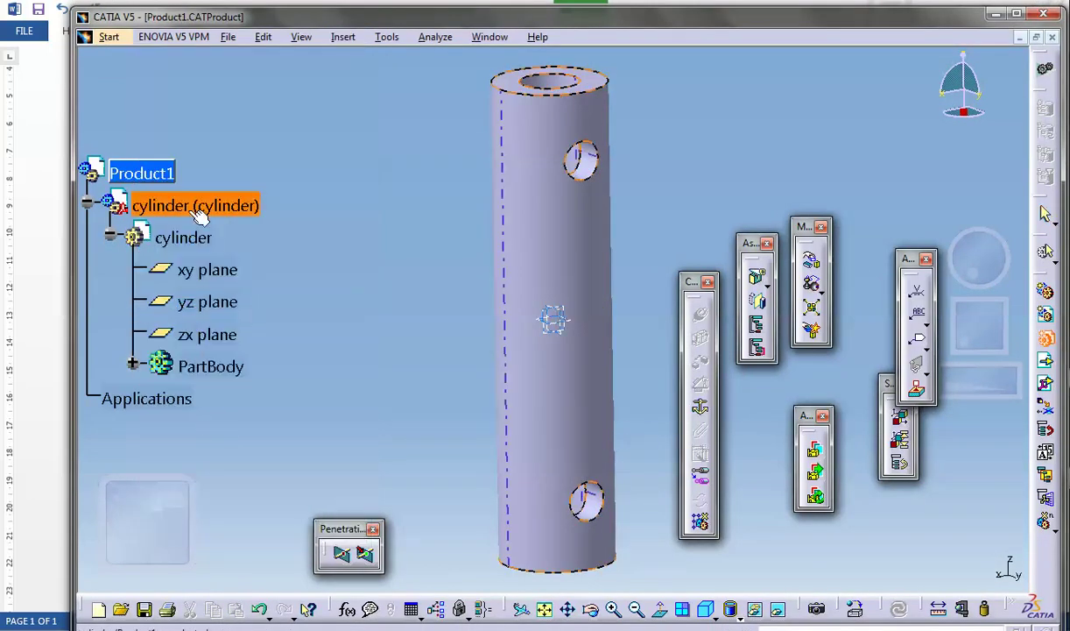
click(148, 174)
click(687, 406)
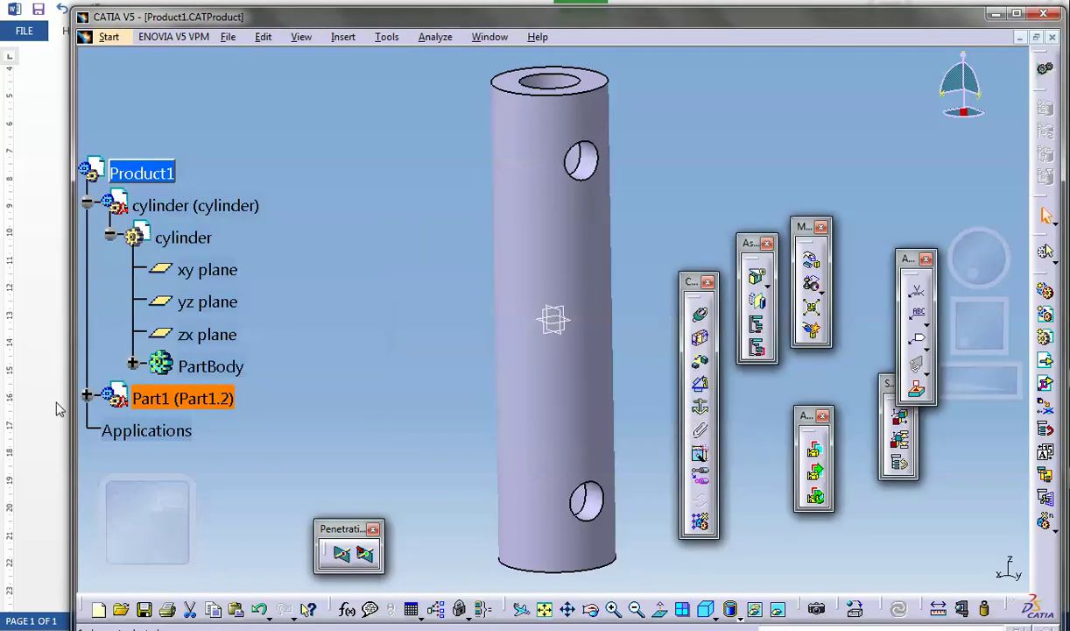
Rename the new part's instance and part number to pin and activate it
right_click(188, 399)
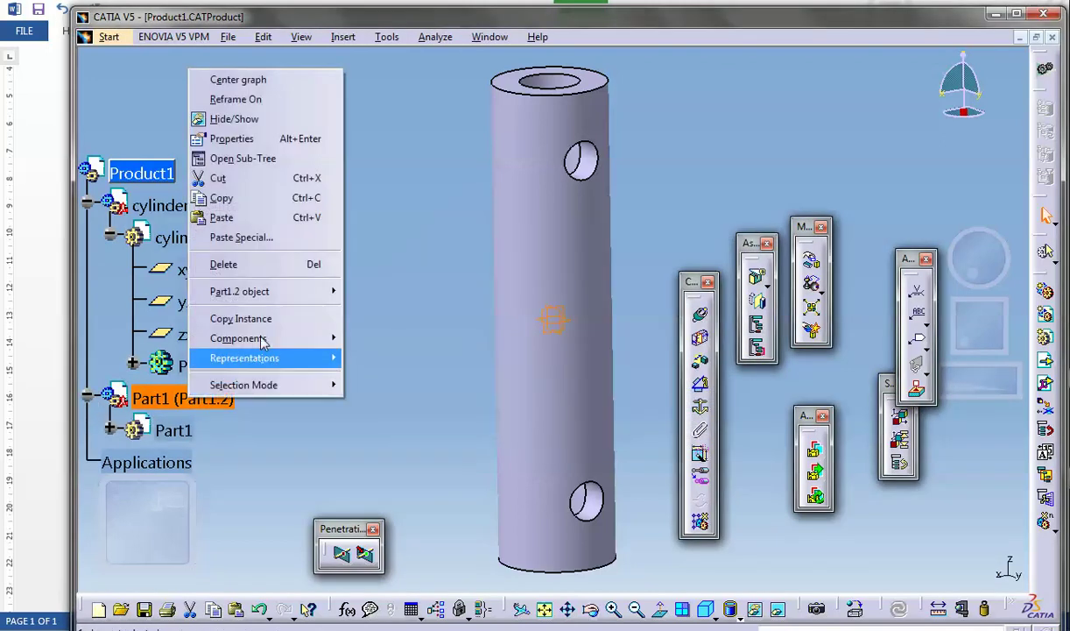
click(262, 140)
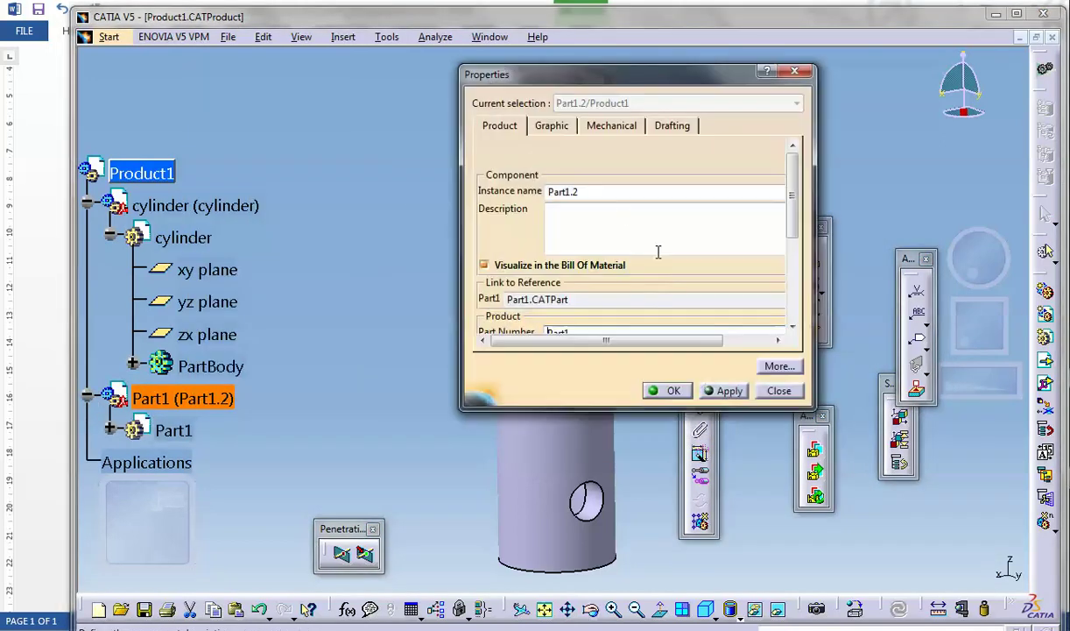
double_click(594, 192)
text(P)
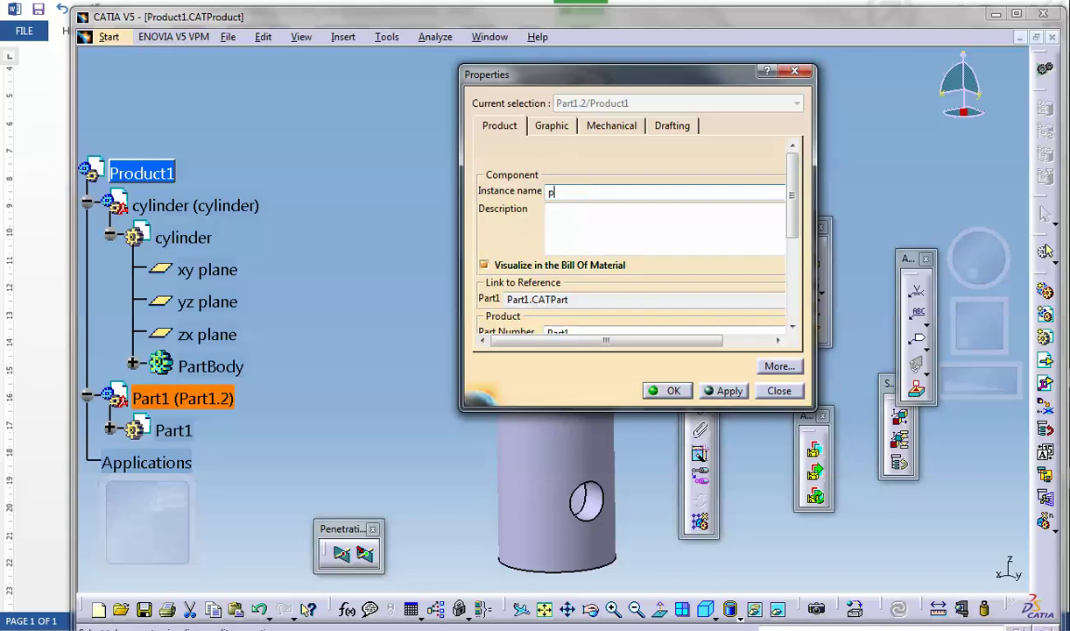
double_click(560, 332)
text(pin)
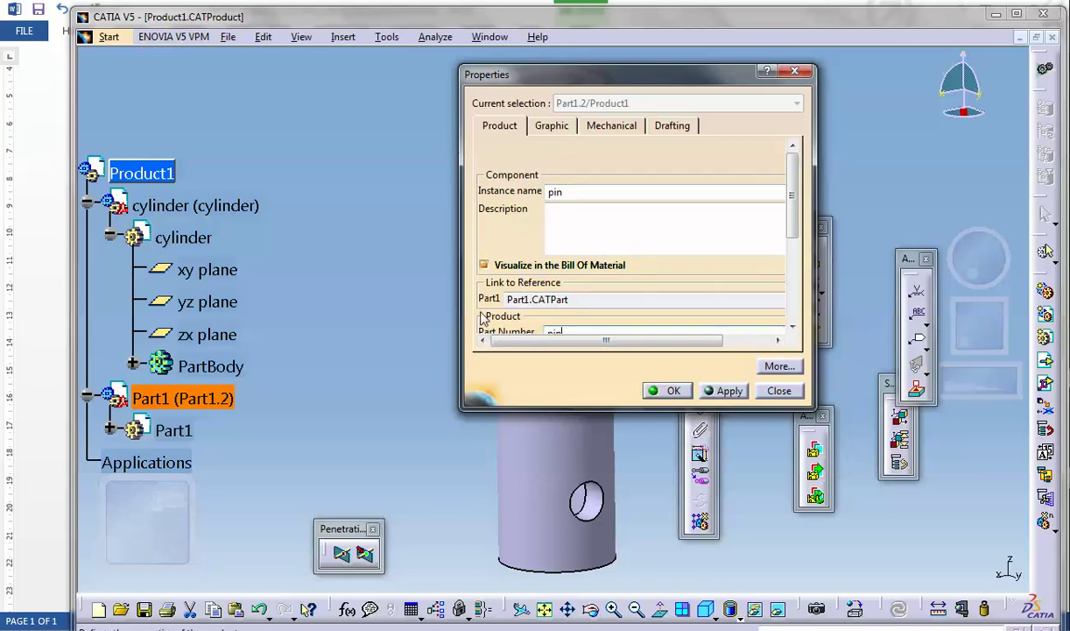
click(666, 391)
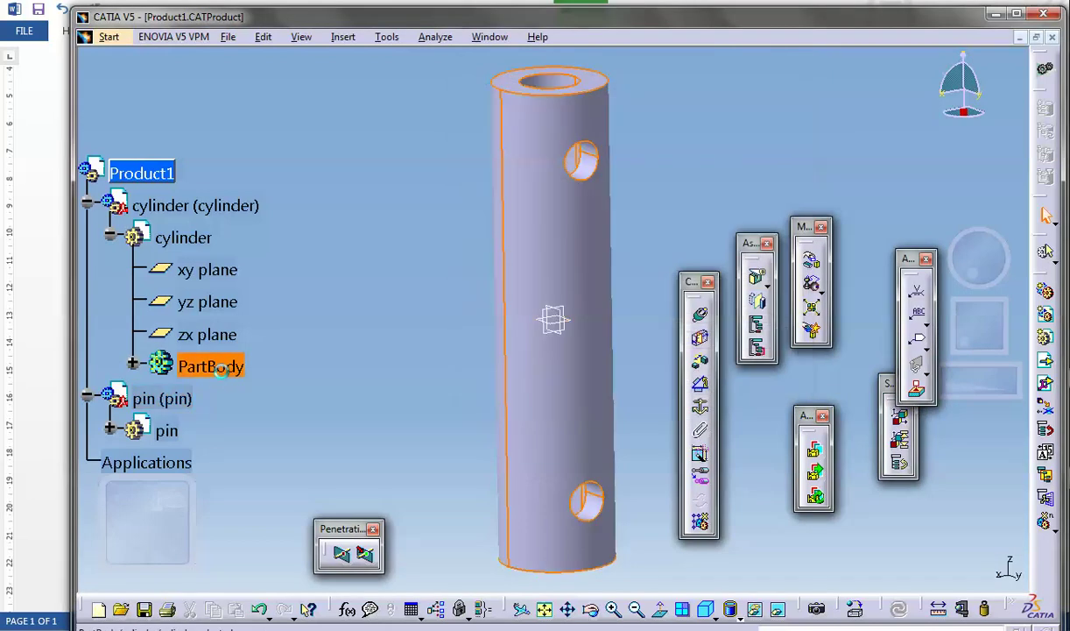
scroll(239, 373, down, 3)
double_click(175, 213)
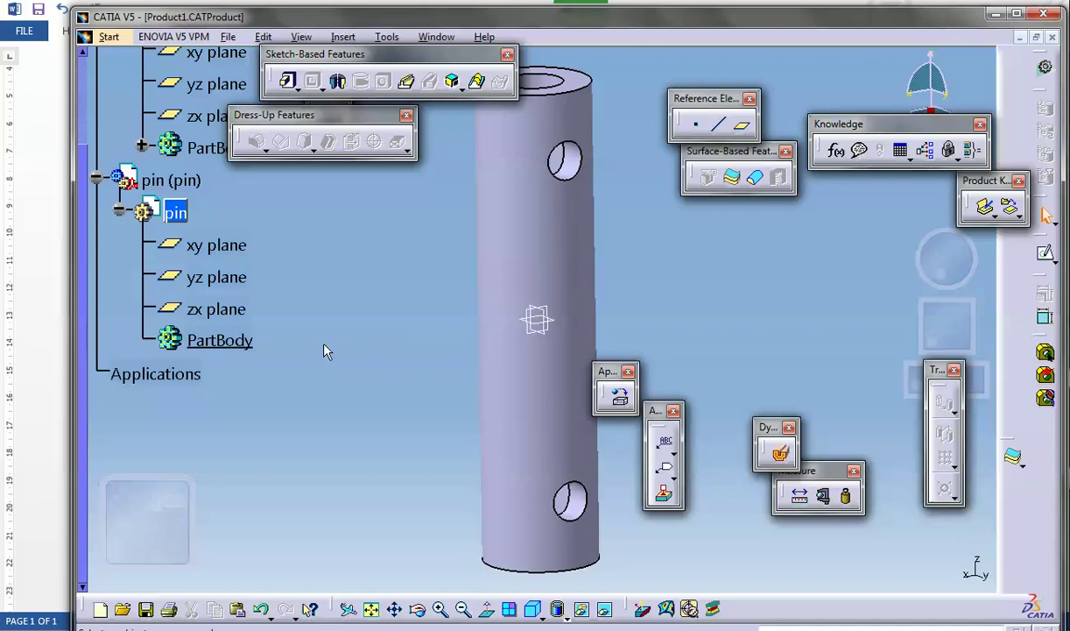
Sketch the pin profile on the zx plane by projecting the upper hole's edge
click(553, 315)
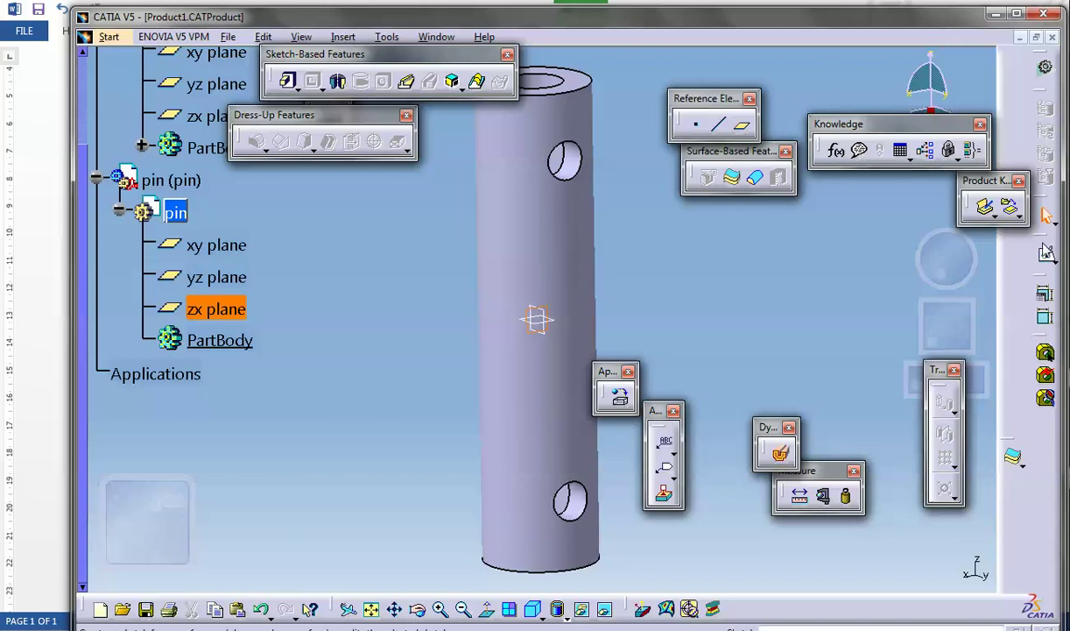
click(1048, 254)
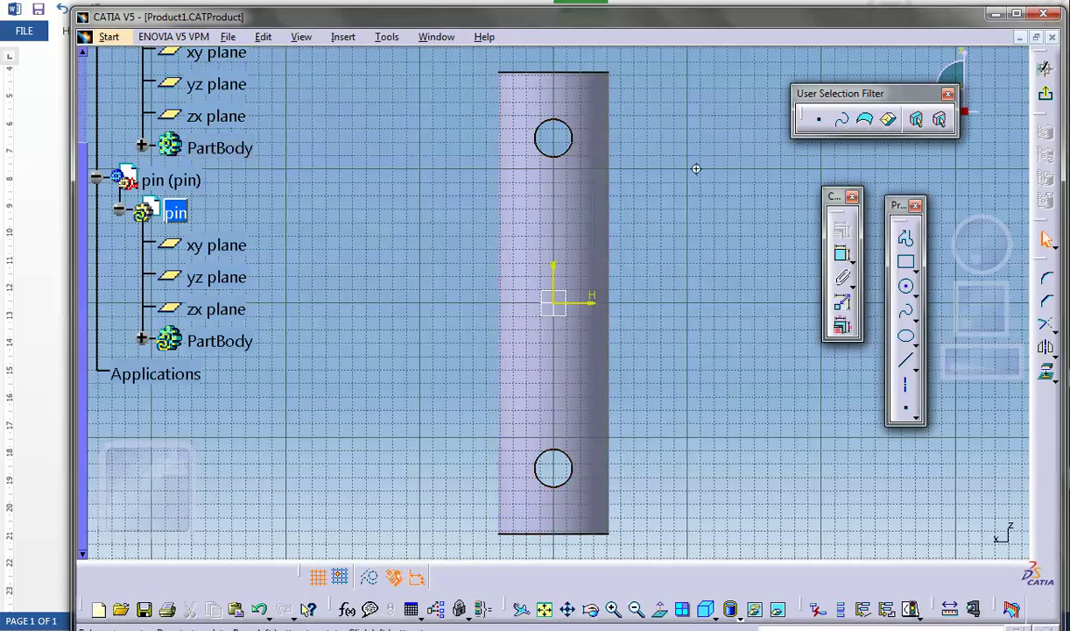
mouse_move(695, 167)
middle_down()
mouse_move(652, 260)
mouse_move(581, 219)
middle_up()
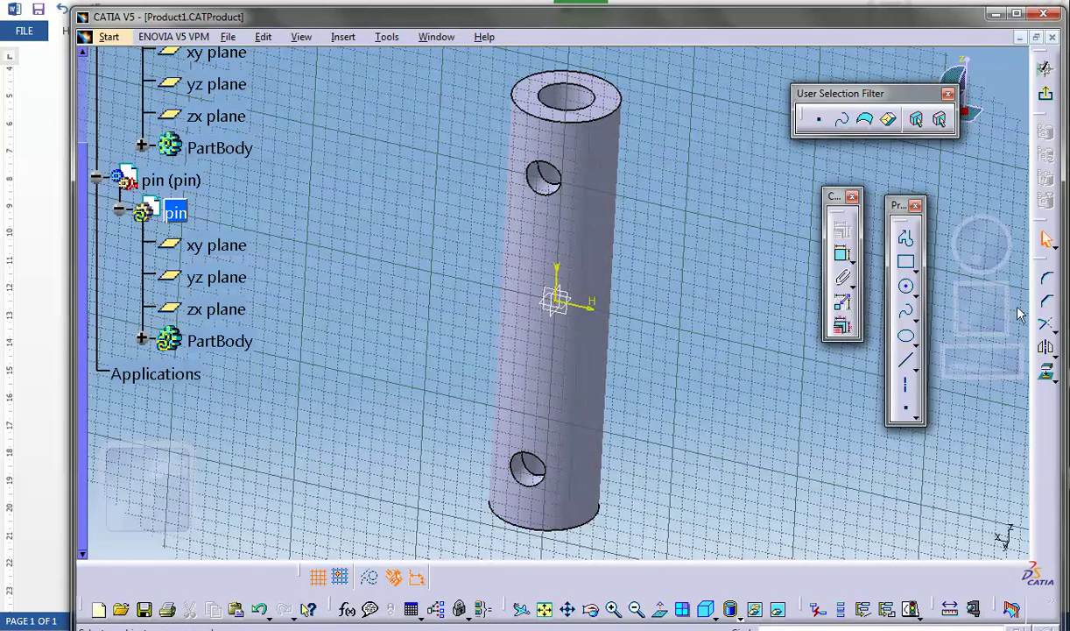
click(1045, 375)
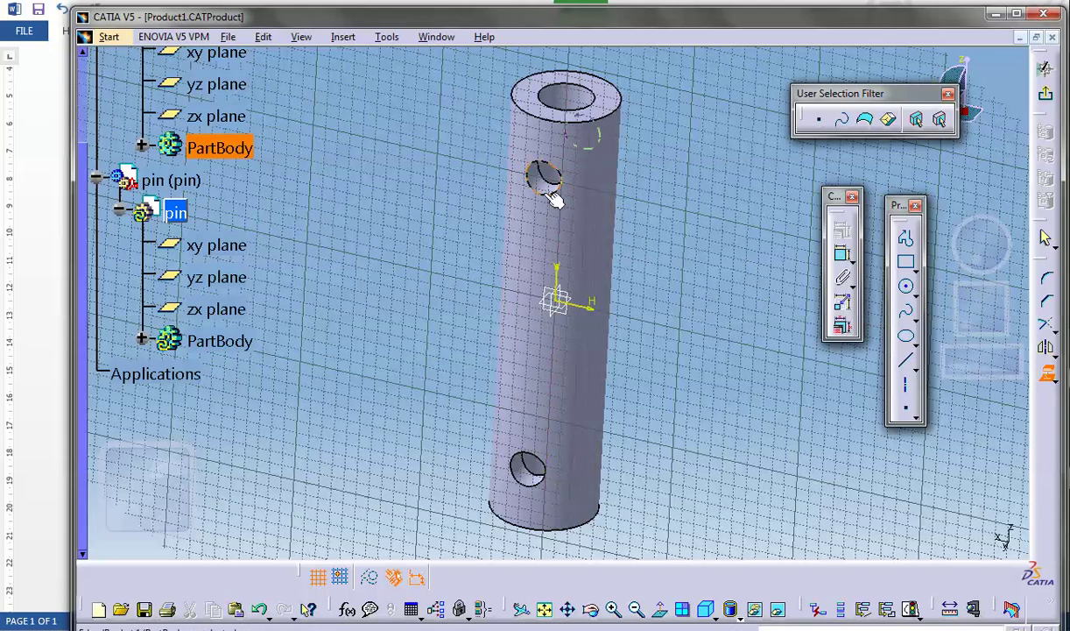
click(561, 159)
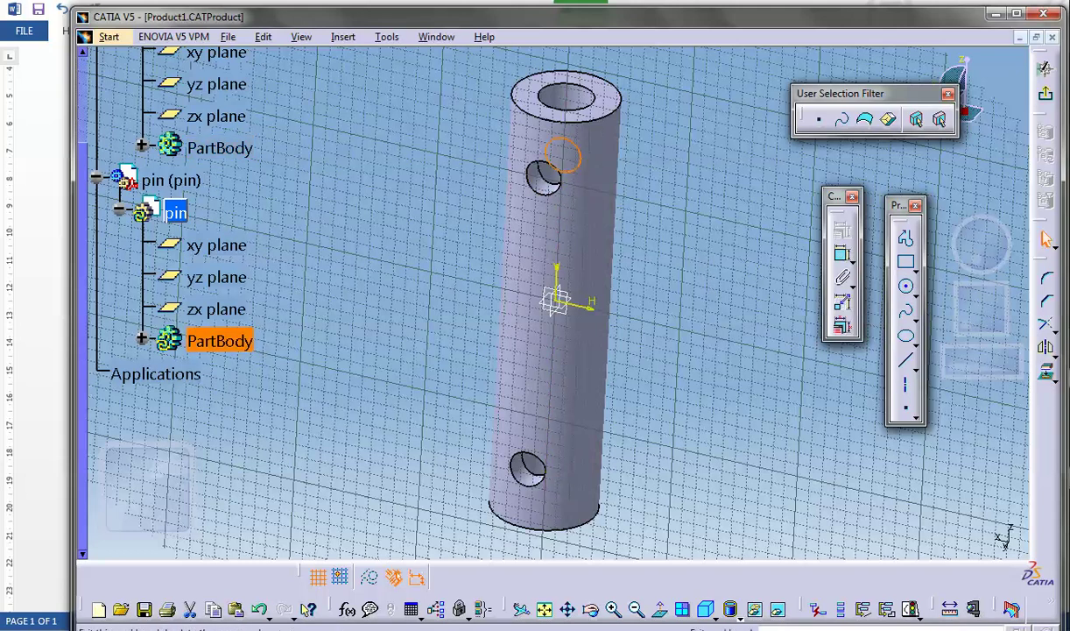
click(1048, 96)
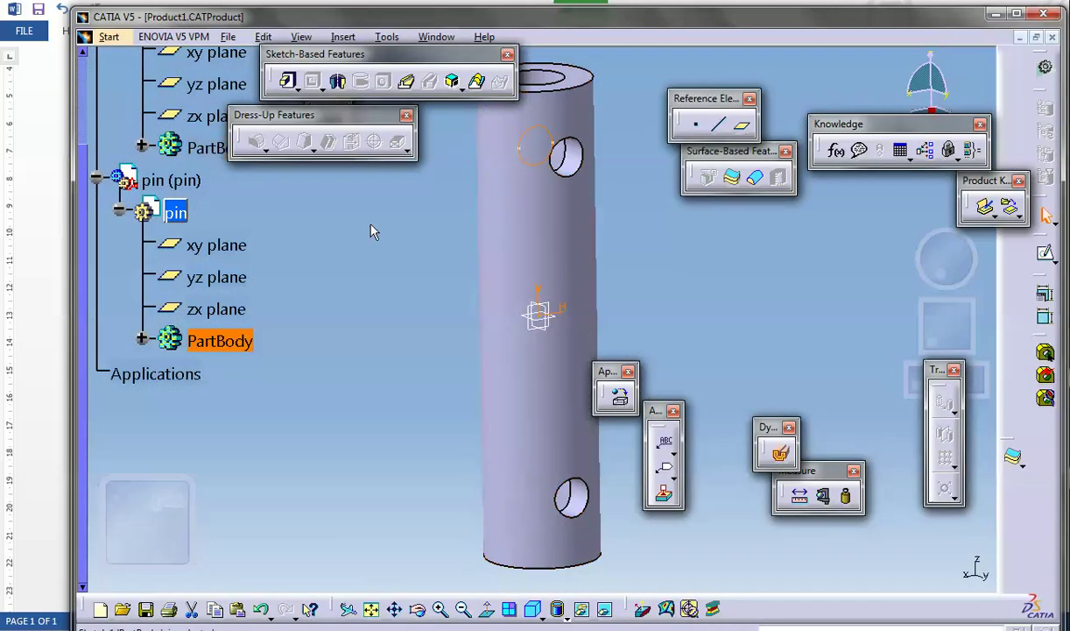
Pad the projected circle with mirrored extent to 3.787in to form the pin
click(287, 81)
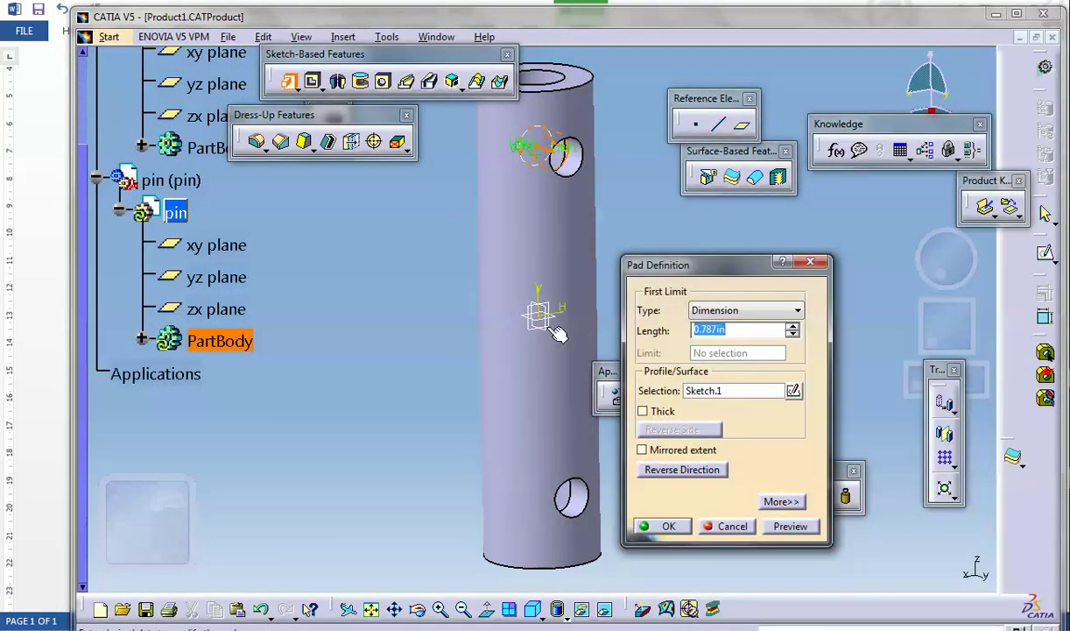
middle_drag(367, 303, 456, 331)
click(642, 450)
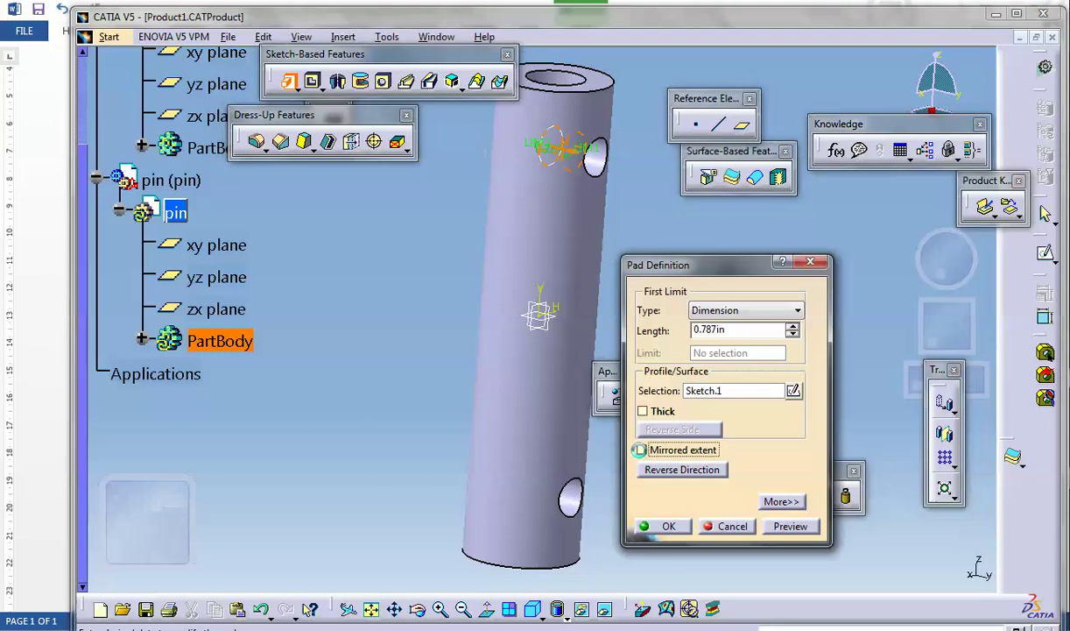
click(792, 326)
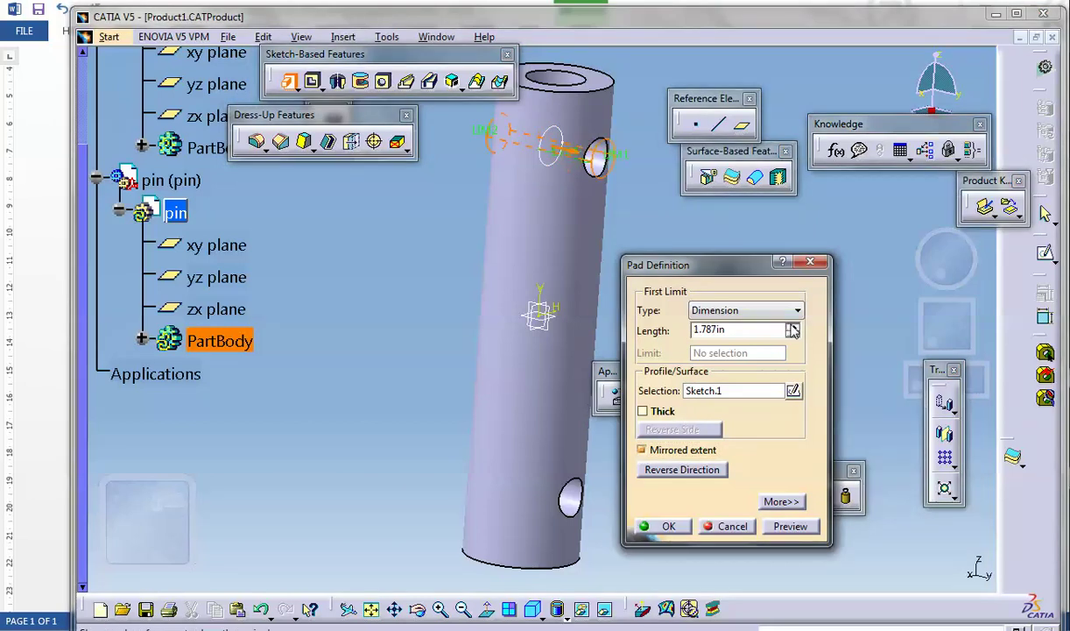
click(792, 325)
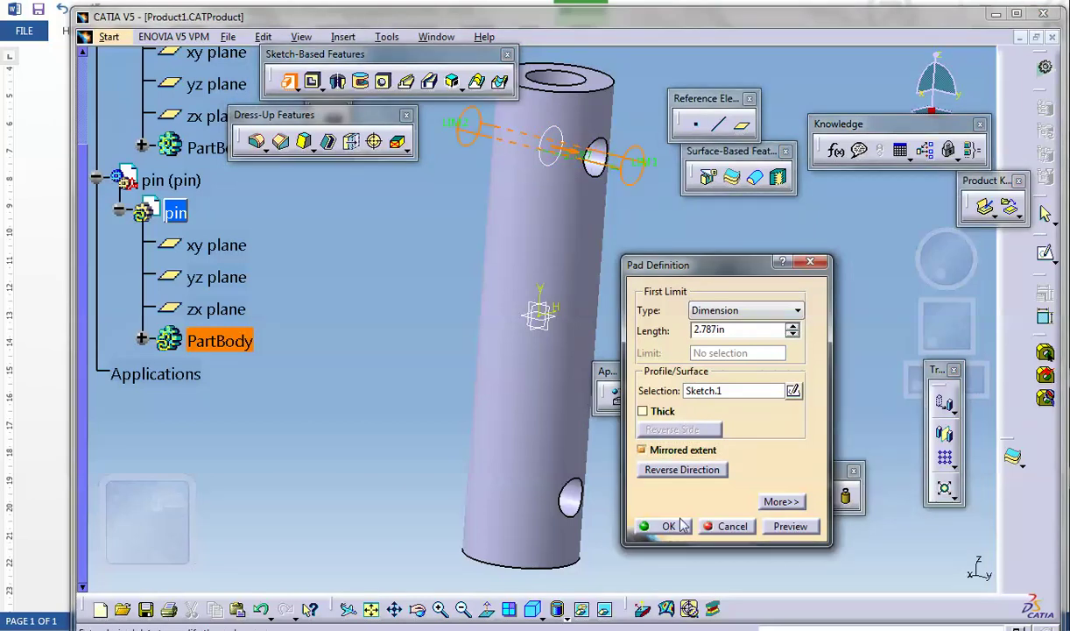
click(792, 325)
click(668, 526)
middle_drag(363, 370, 559, 226)
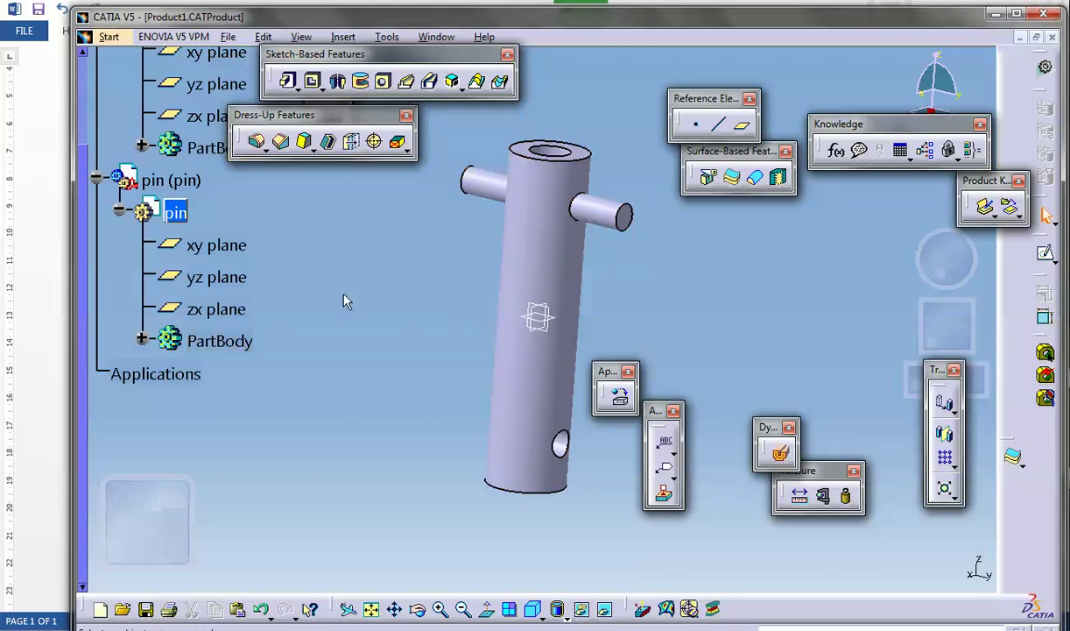
Split the cylinder lengthwise with the pin's zx plane as Assembly Split.1
scroll(340, 324, up, 5)
double_click(140, 118)
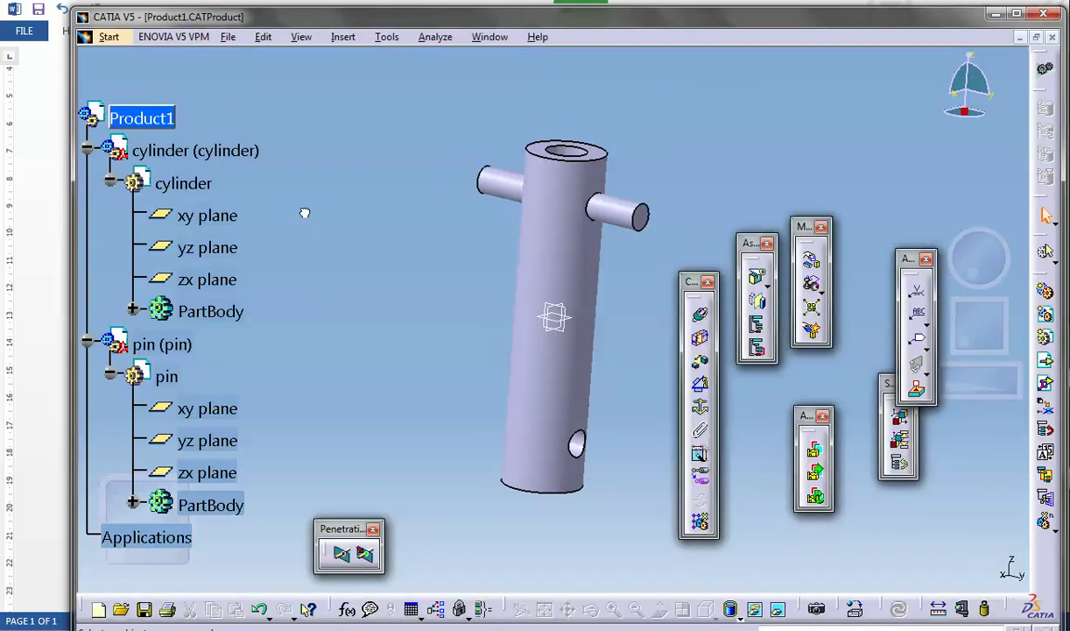
scroll(398, 225, down, 2)
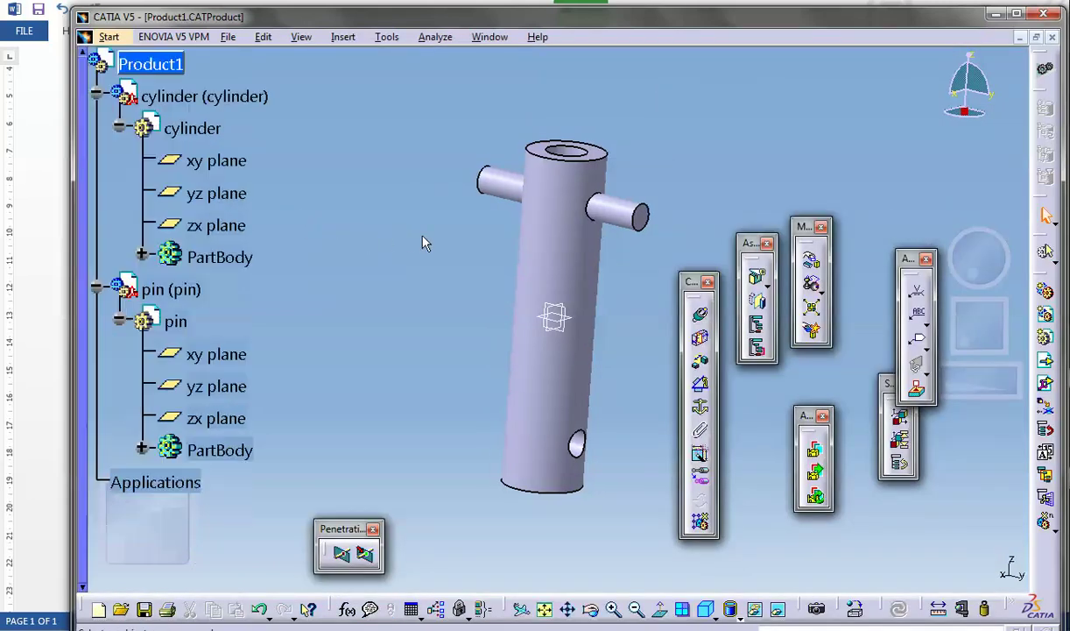
scroll(396, 224, up, 2)
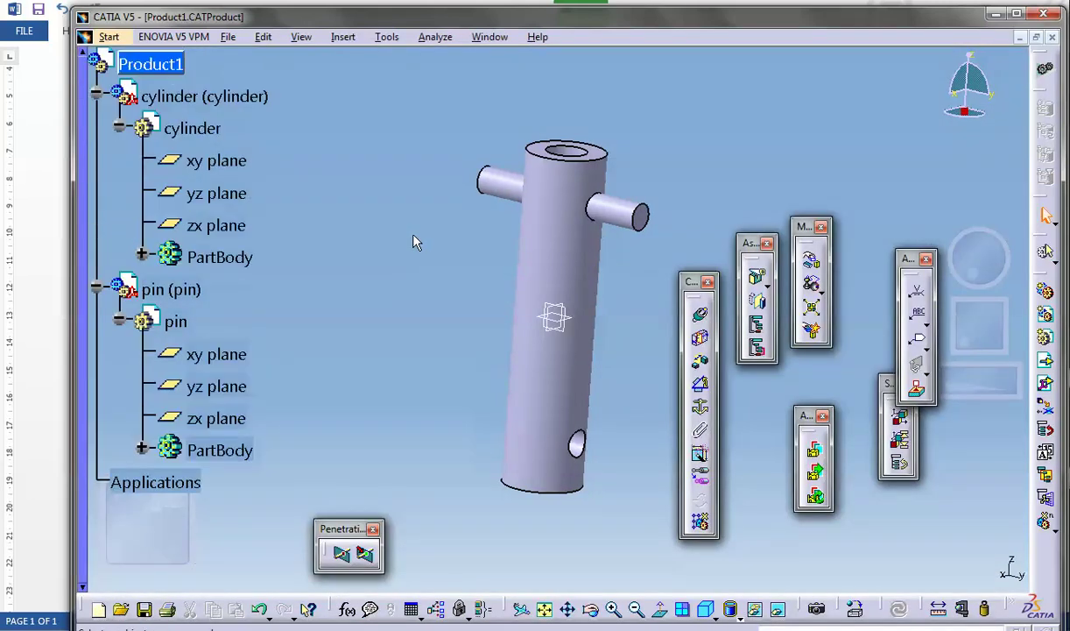
click(759, 280)
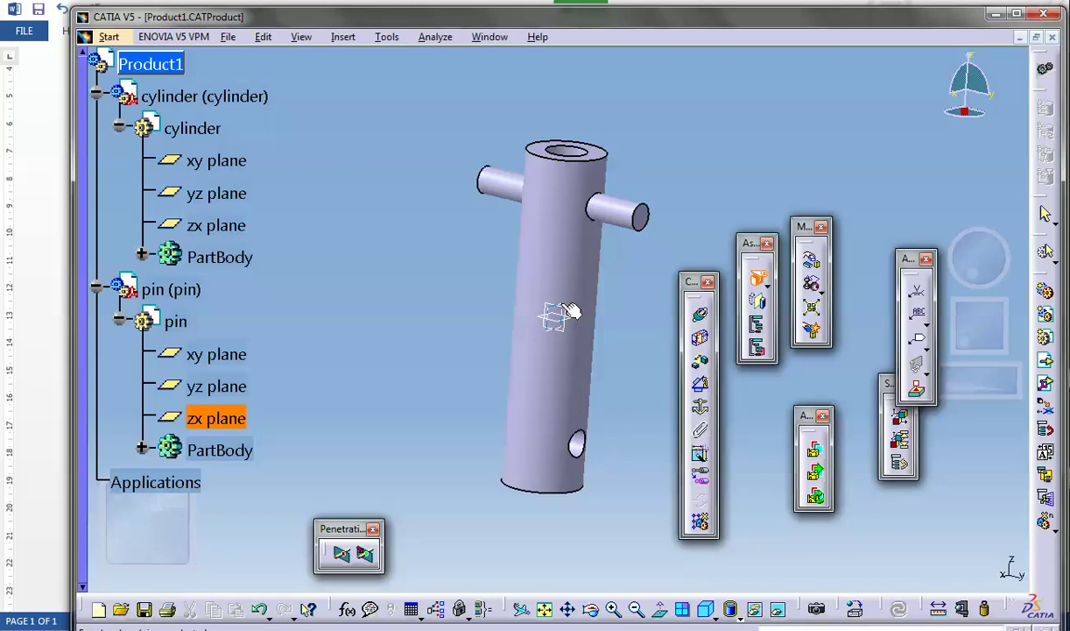
click(569, 312)
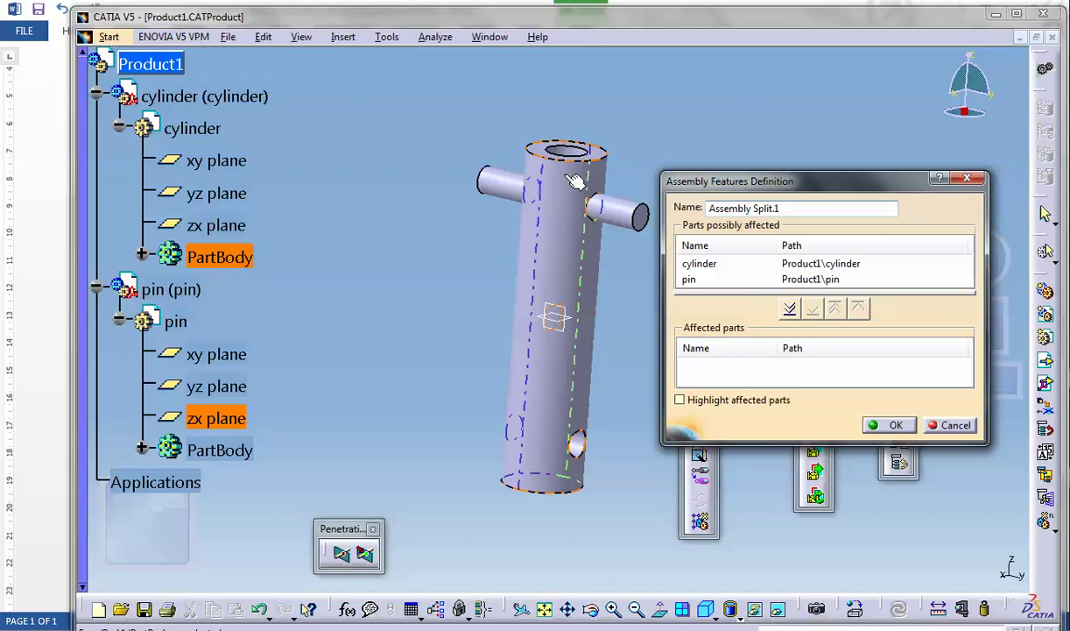
click(699, 263)
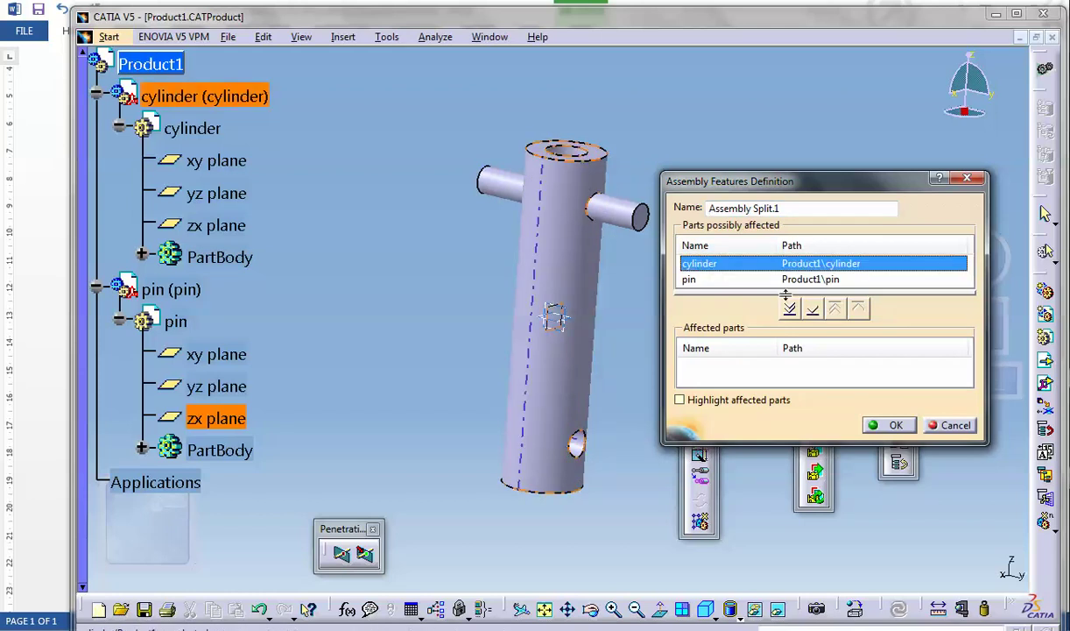
click(811, 310)
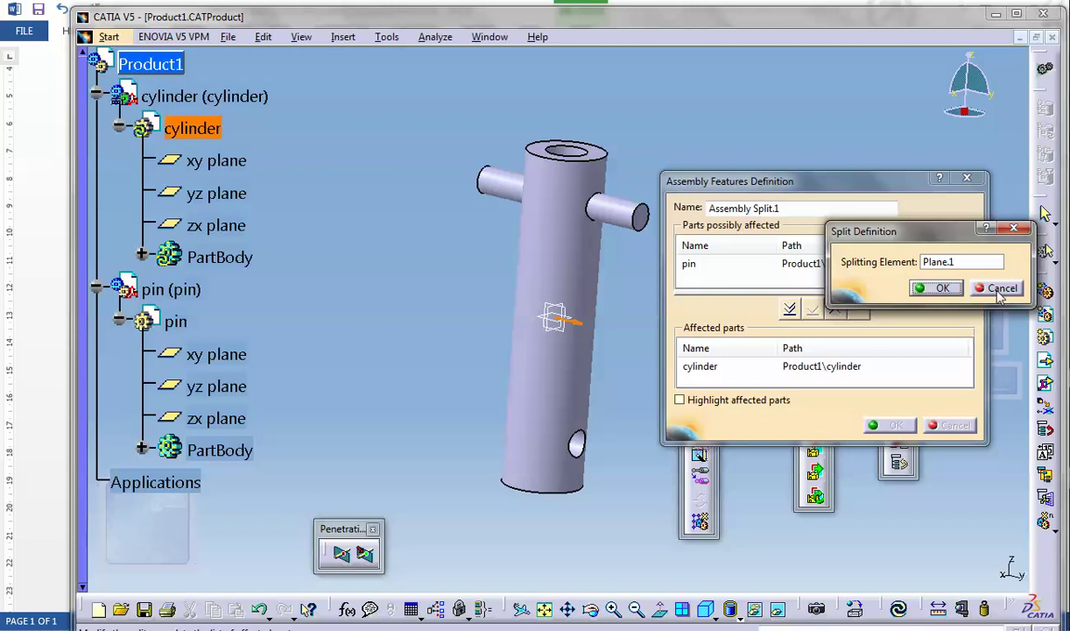
click(938, 289)
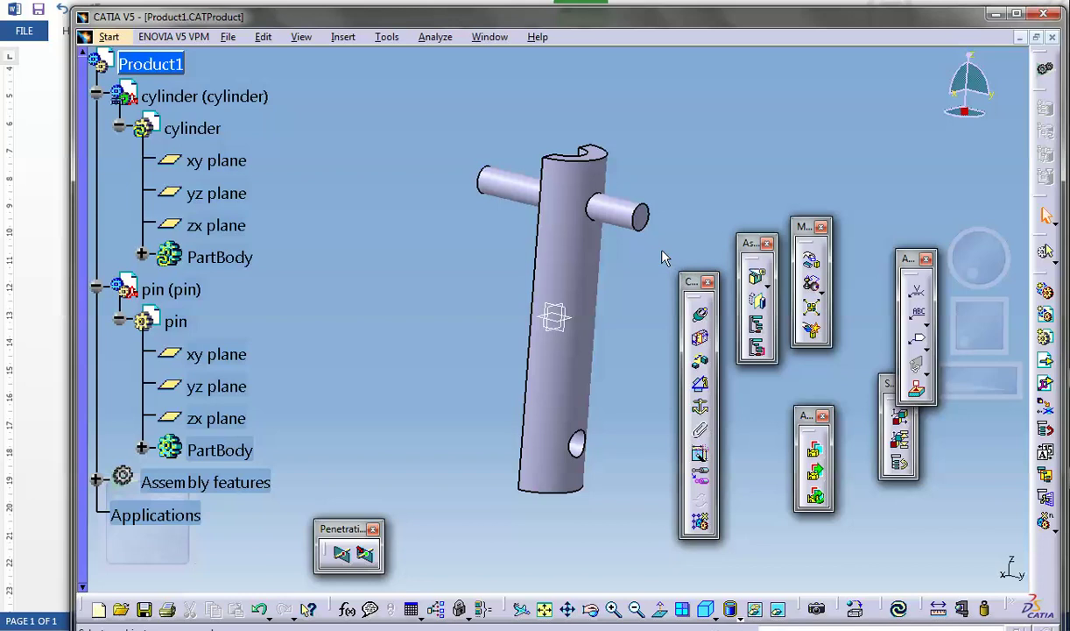
Split the pin with its own zx plane as Assembly Split.2, then orbit to inspect it
click(758, 282)
click(557, 306)
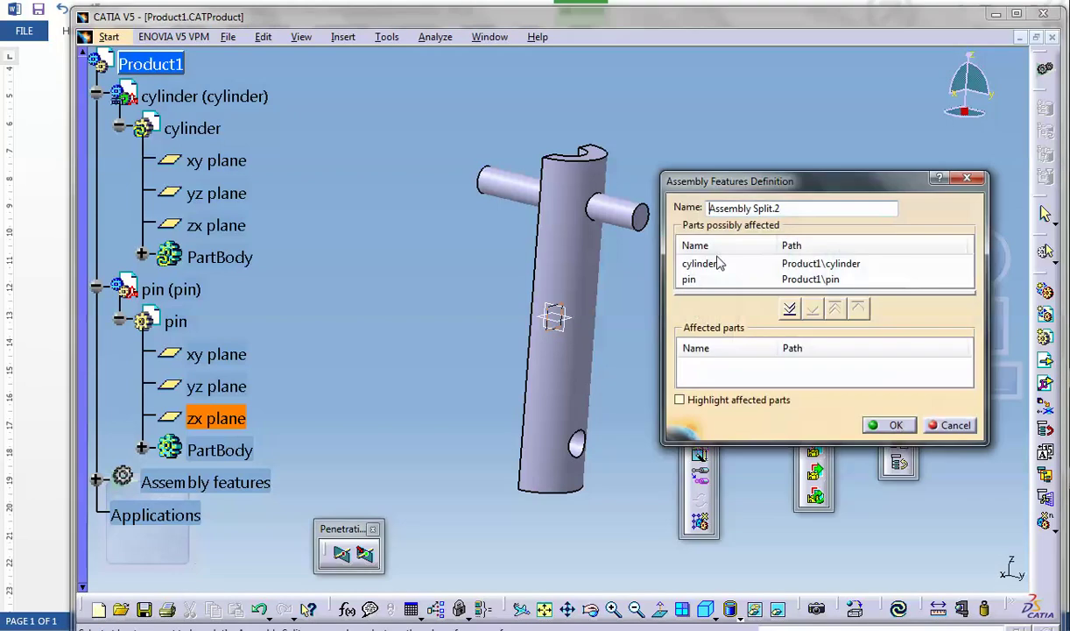
click(692, 279)
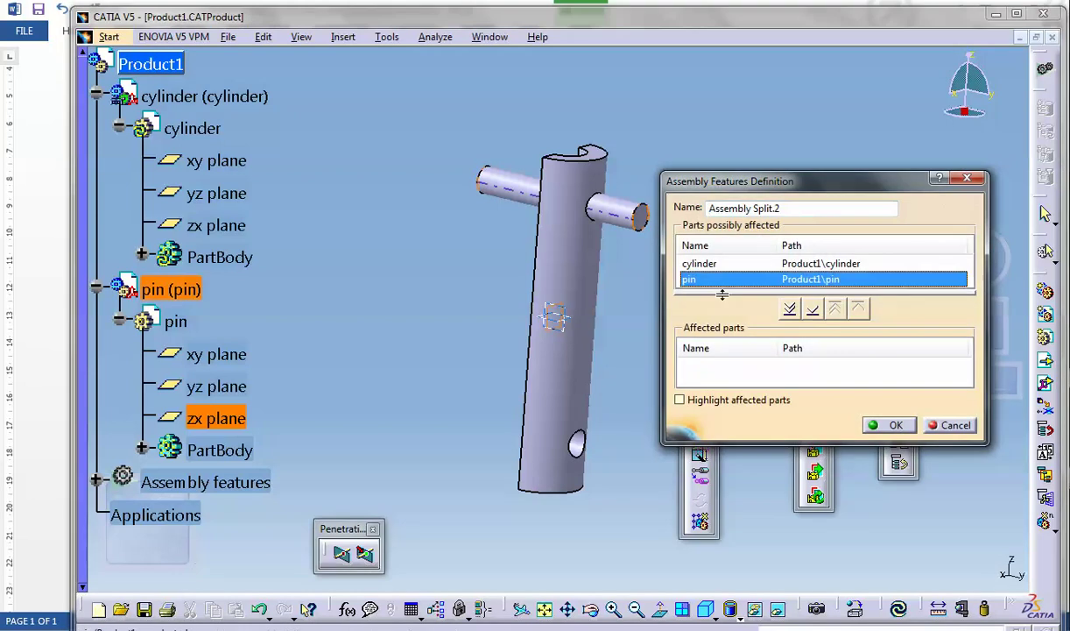
click(813, 311)
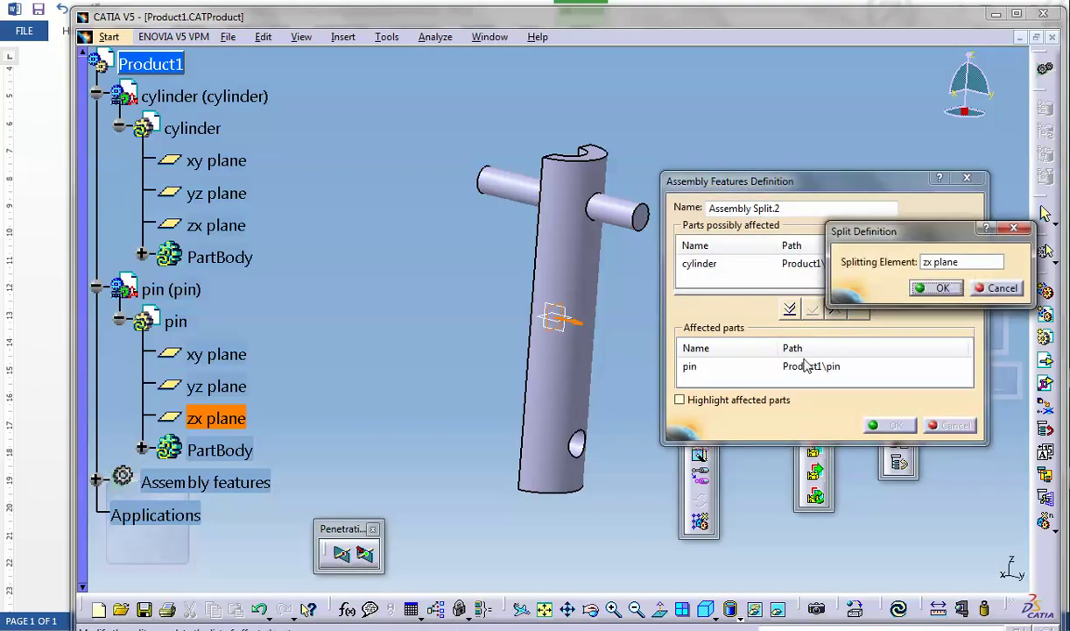
click(940, 288)
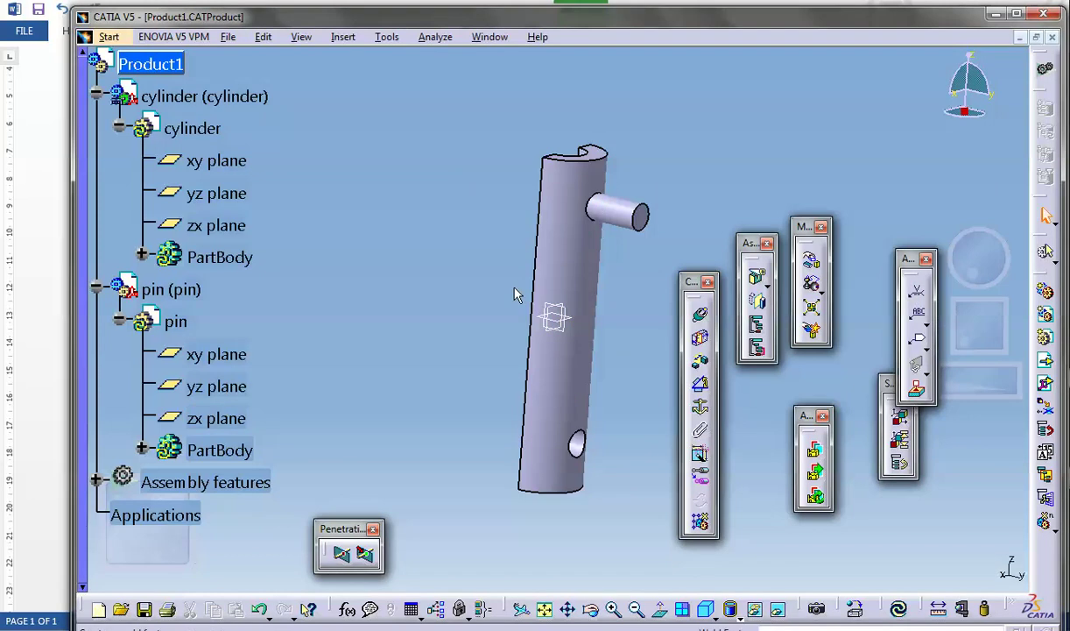
middle_drag(504, 285, 578, 351)
middle_drag(665, 281, 707, 294)
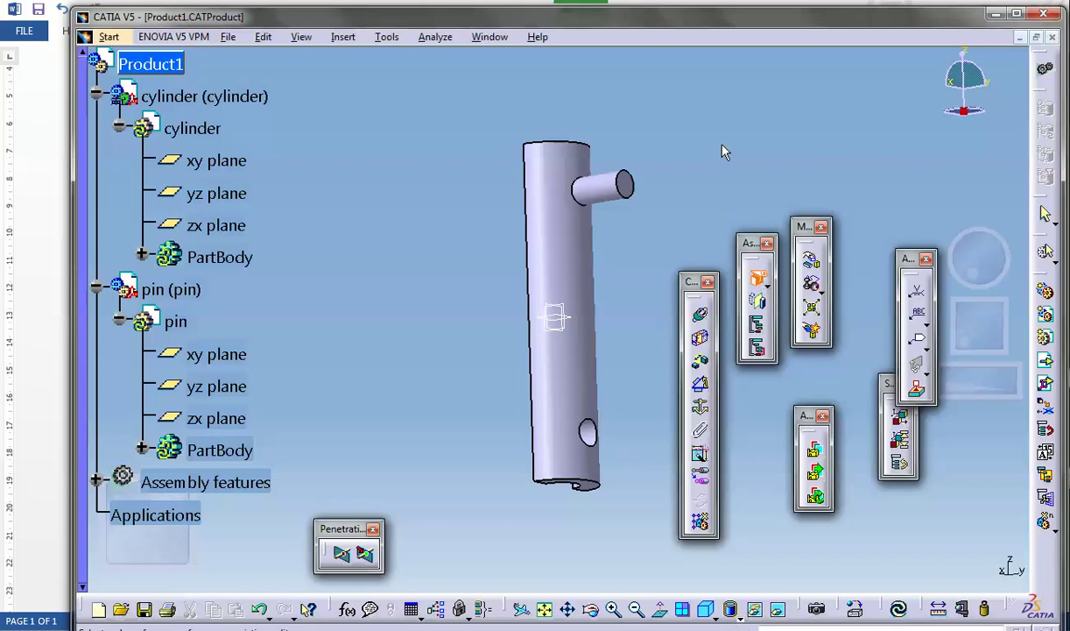
middle_drag(725, 140, 702, 222)
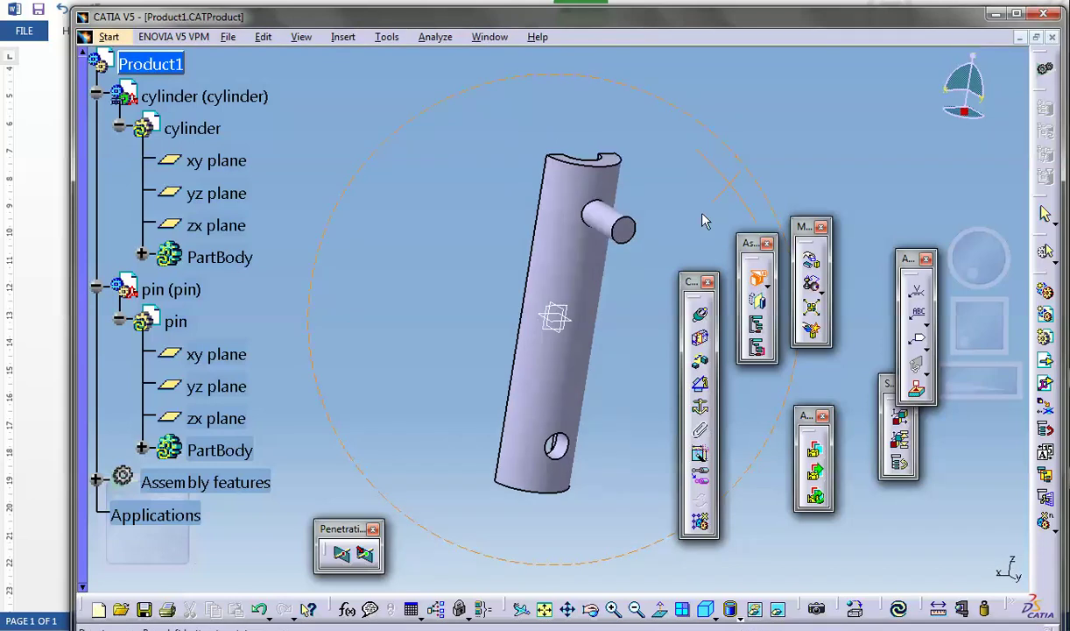
Cut the cylinder with the pin's xy plane (Plane.2), keeping half its length
click(555, 317)
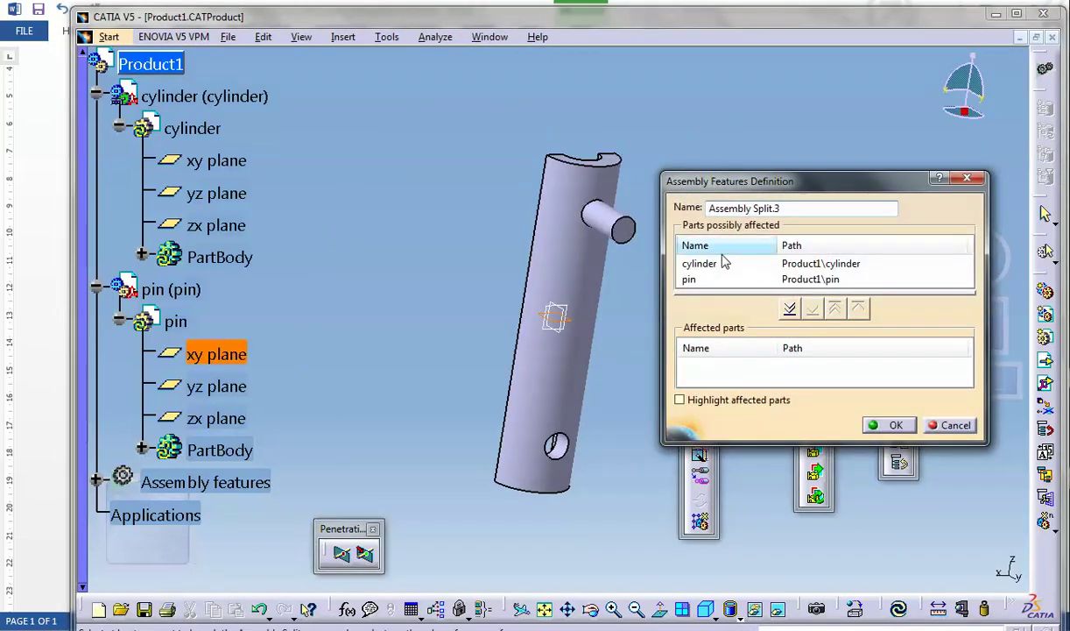
click(711, 266)
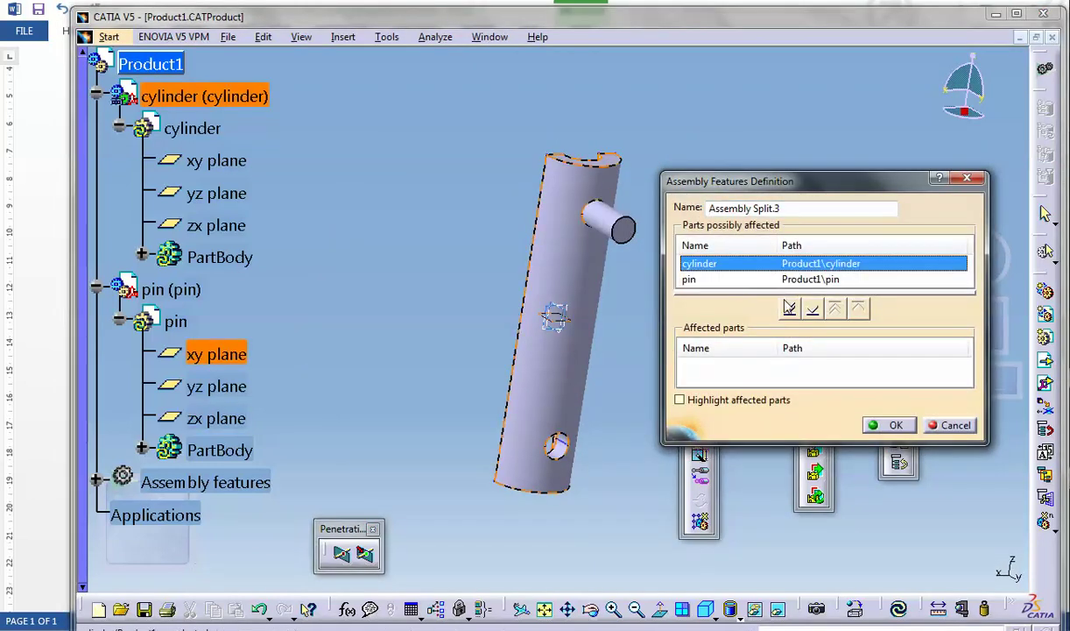
click(811, 310)
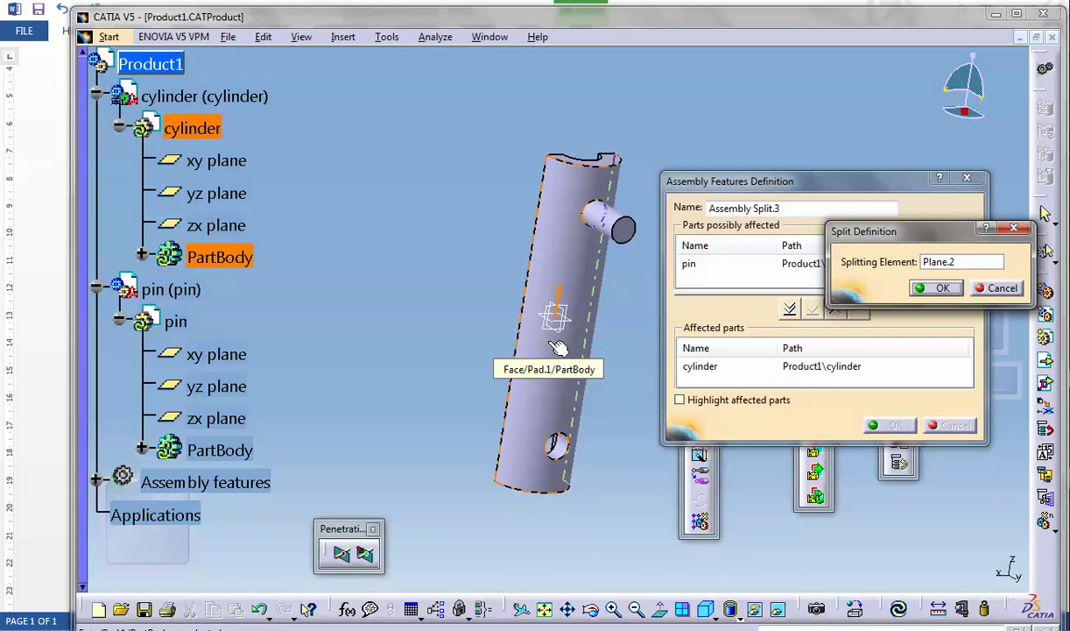
click(924, 288)
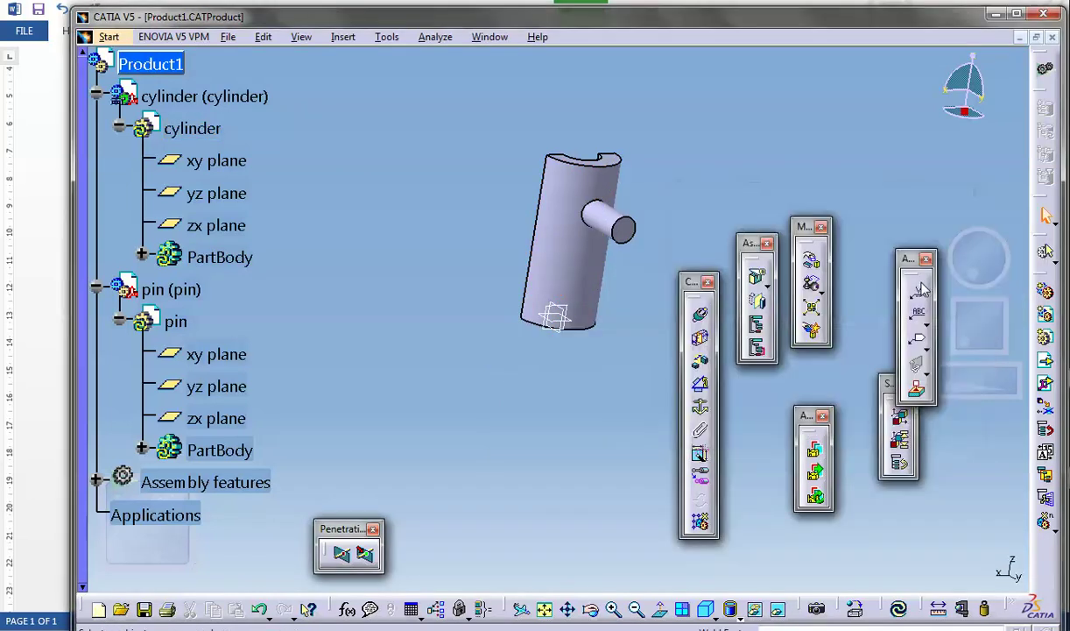
middle_drag(408, 383, 570, 281)
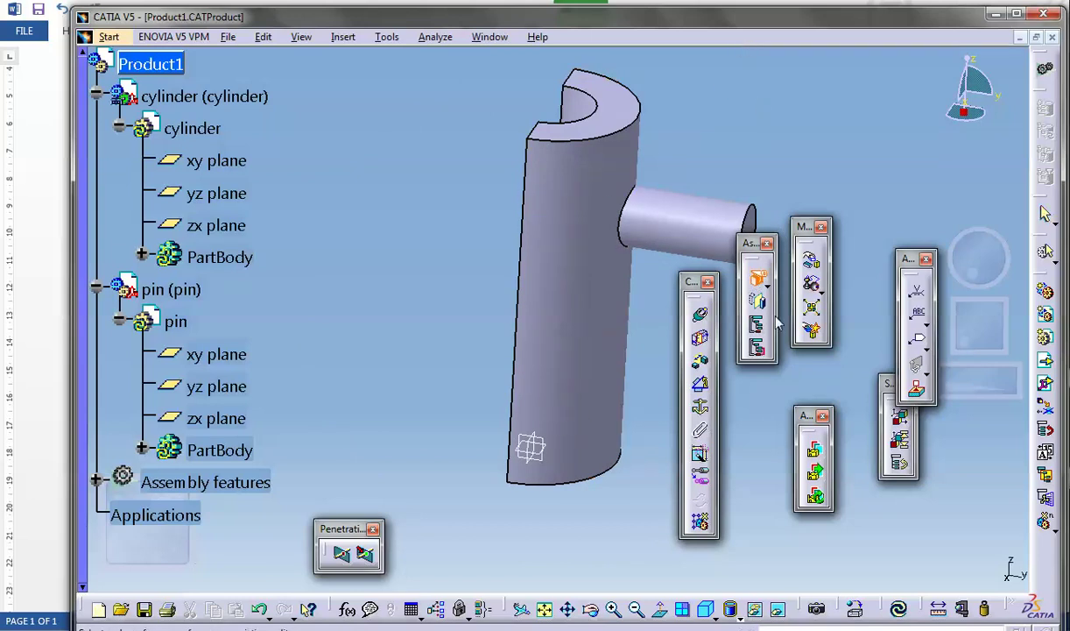
Split both the cylinder and the pin with the yz plane, leaving the one-eighth model
click(550, 446)
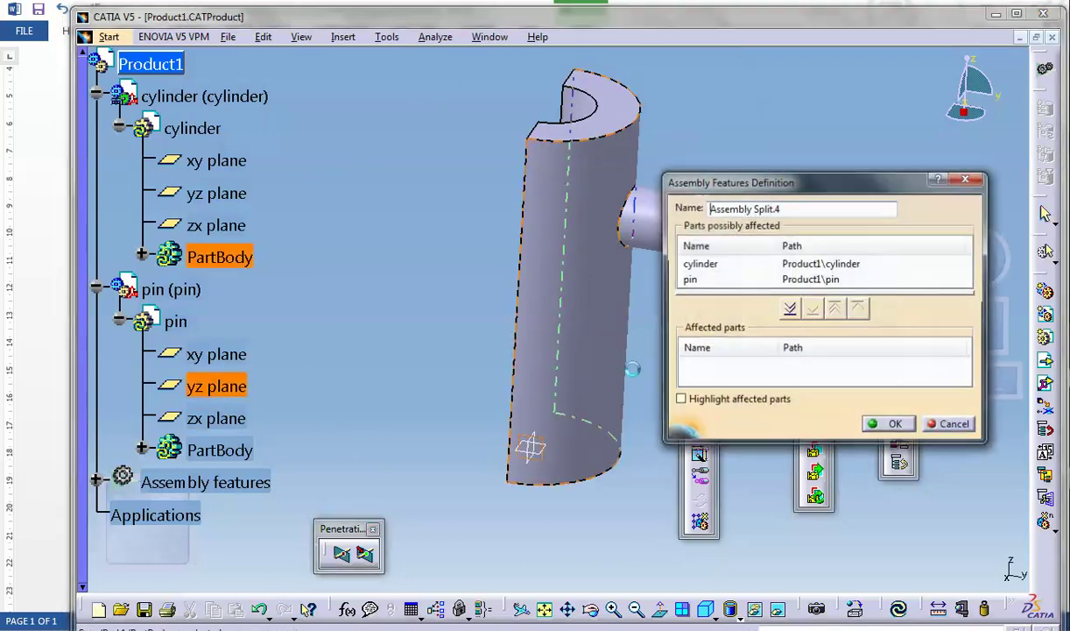
click(711, 265)
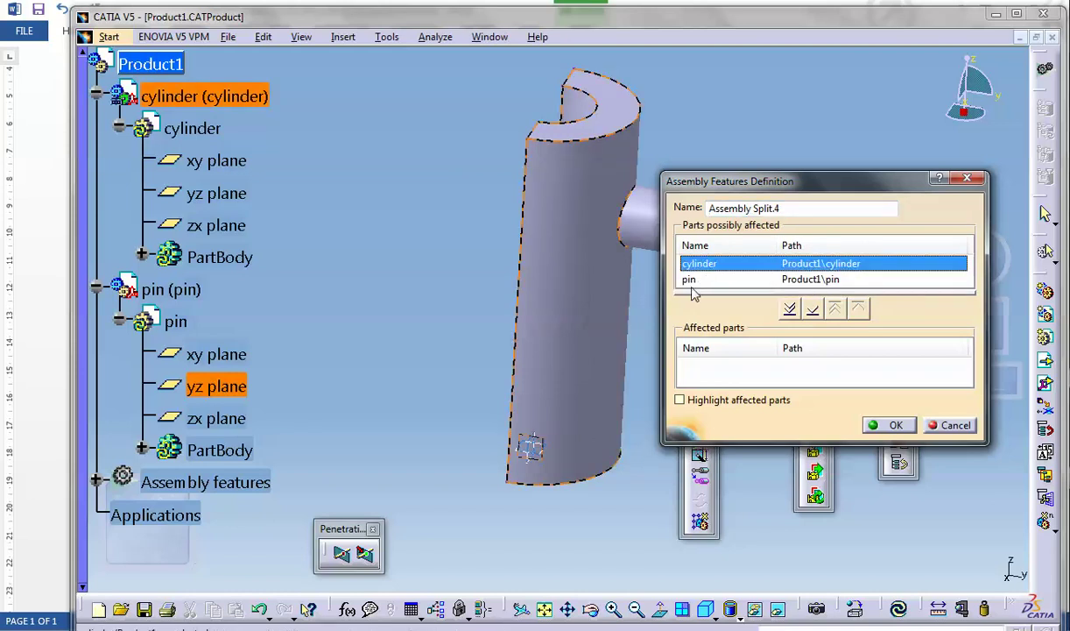
ctrl+click(733, 279)
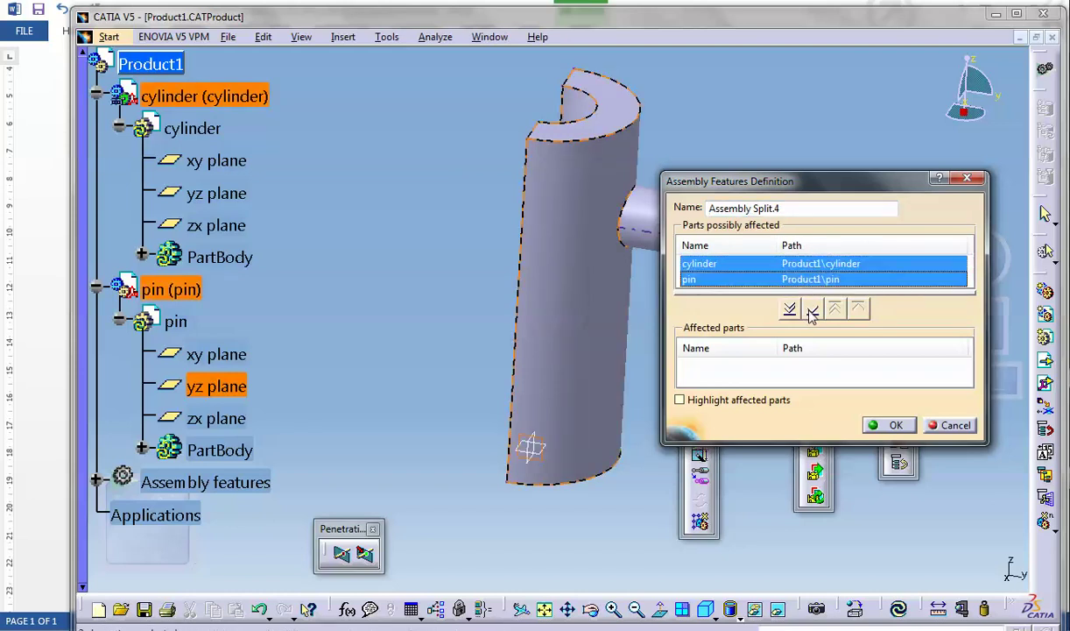
click(812, 311)
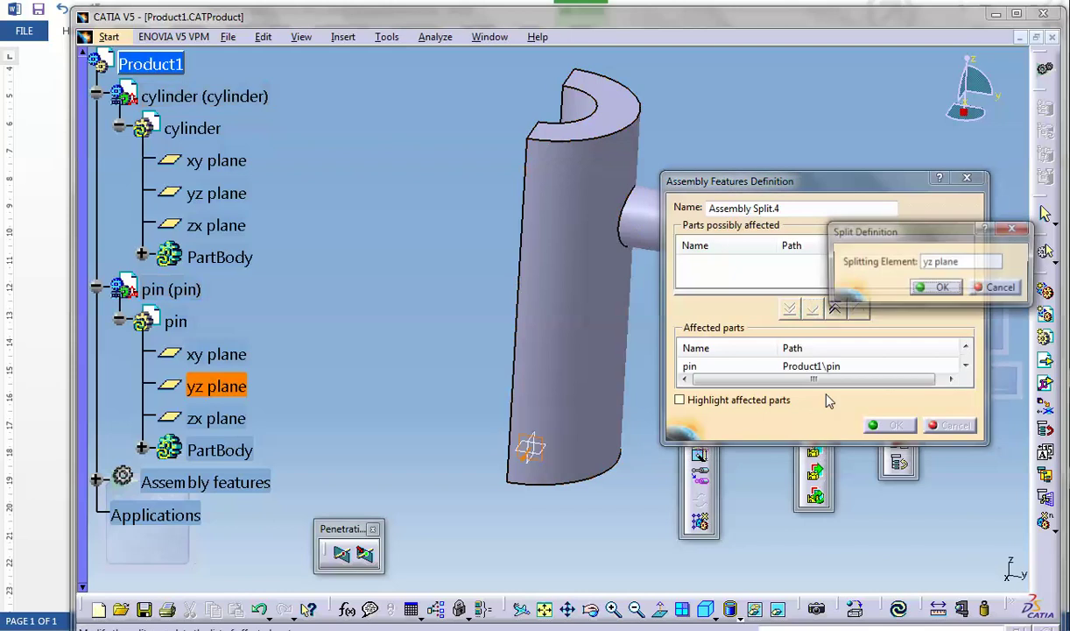
click(937, 288)
middle_drag(506, 334, 526, 316)
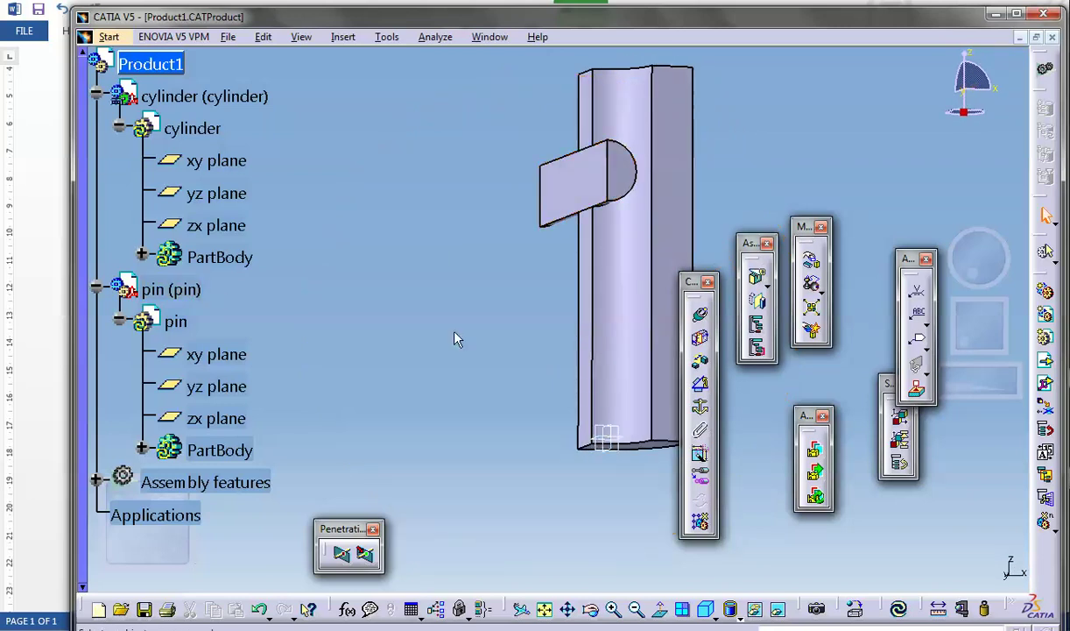
scroll(438, 339, up, 3)
Apply Steel from the Metal tab of the material catalog to the assembly
scroll(254, 307, down, 2)
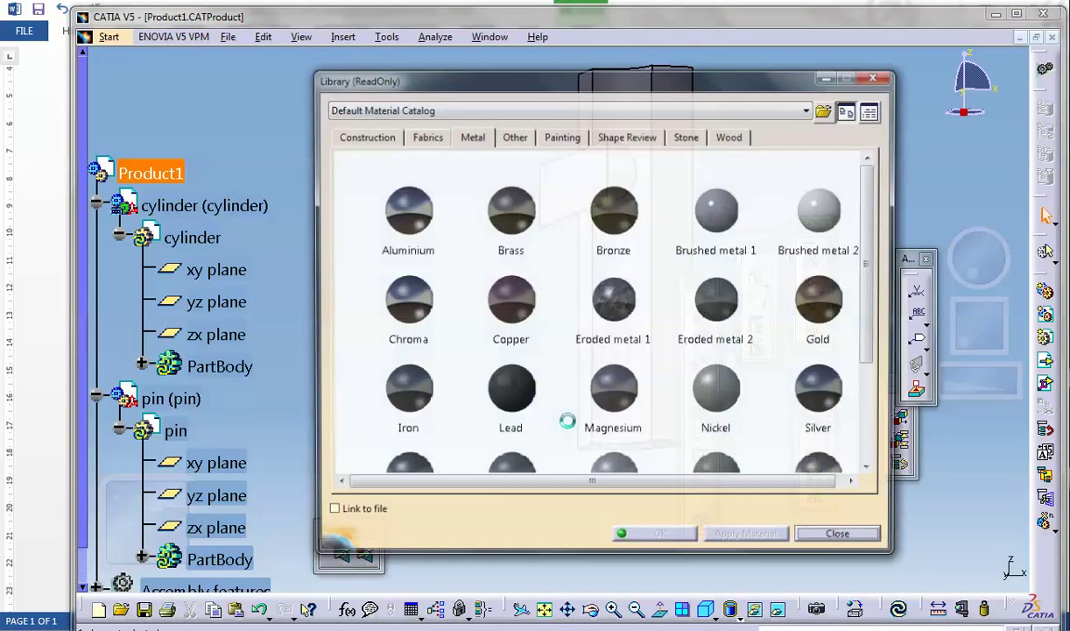
click(525, 207)
click(821, 208)
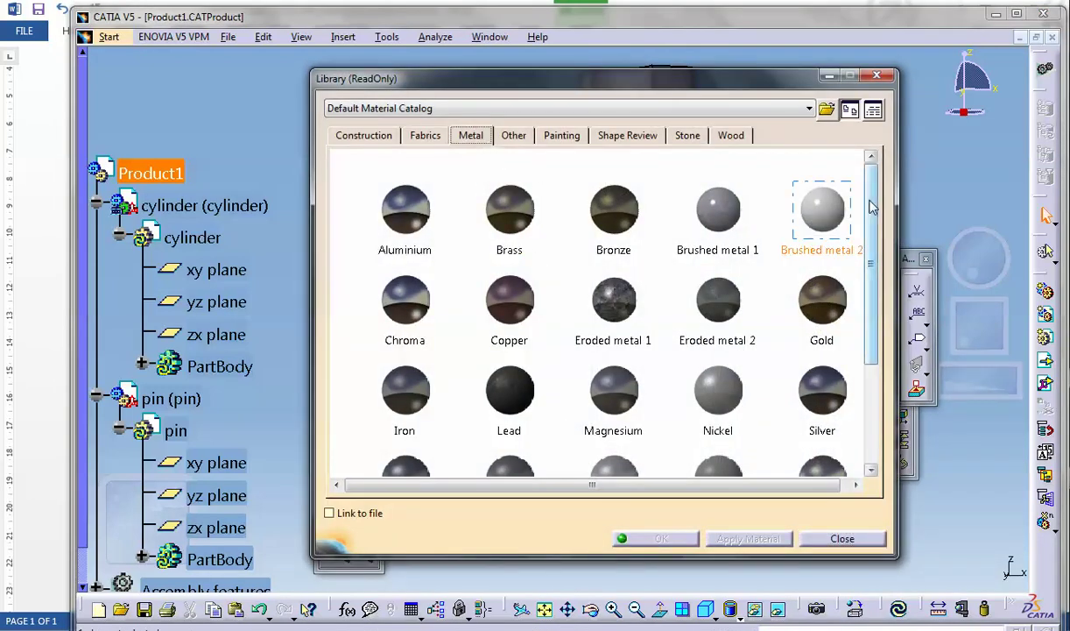
scroll(792, 379, down, 4)
click(411, 309)
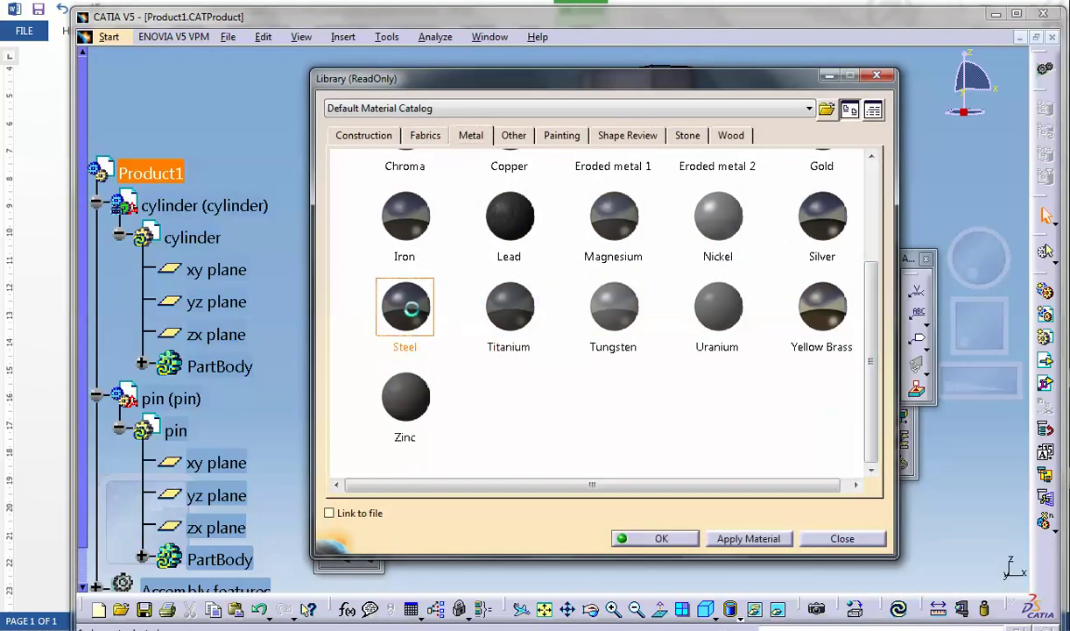
click(659, 538)
middle_drag(462, 339, 460, 275)
Create a Static Analysis in Generative Structural Analysis and display Shading with Edges
click(107, 38)
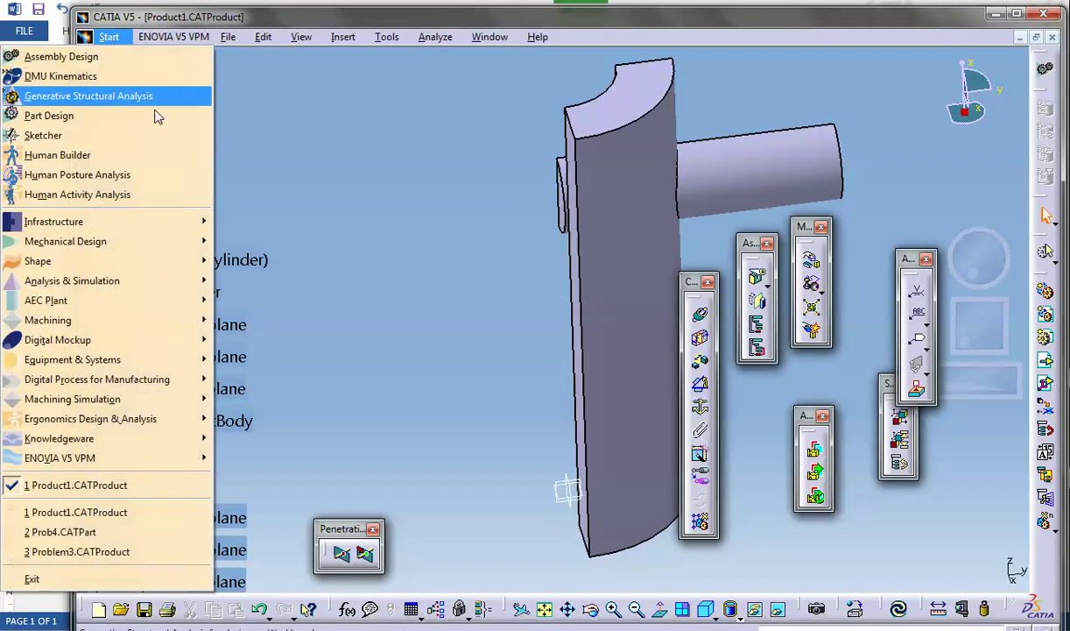
click(136, 96)
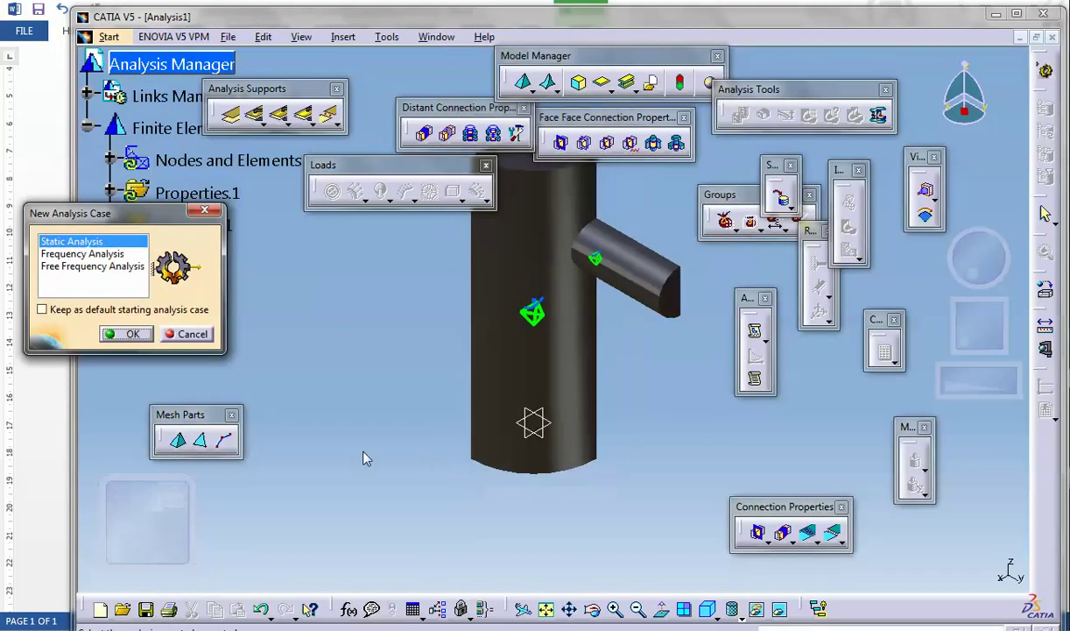
click(125, 336)
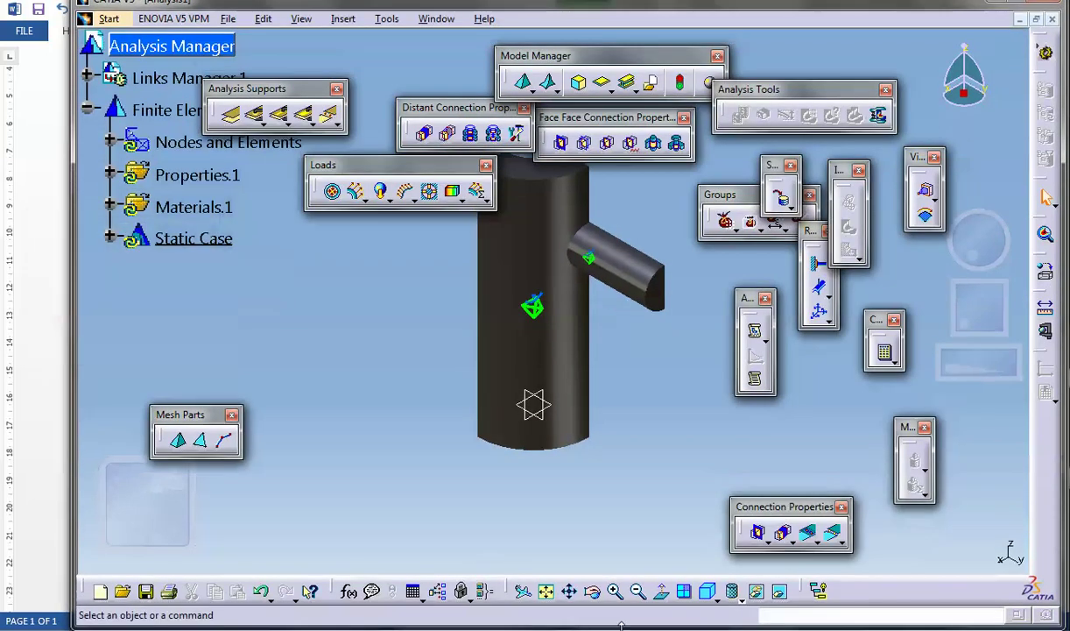
click(739, 598)
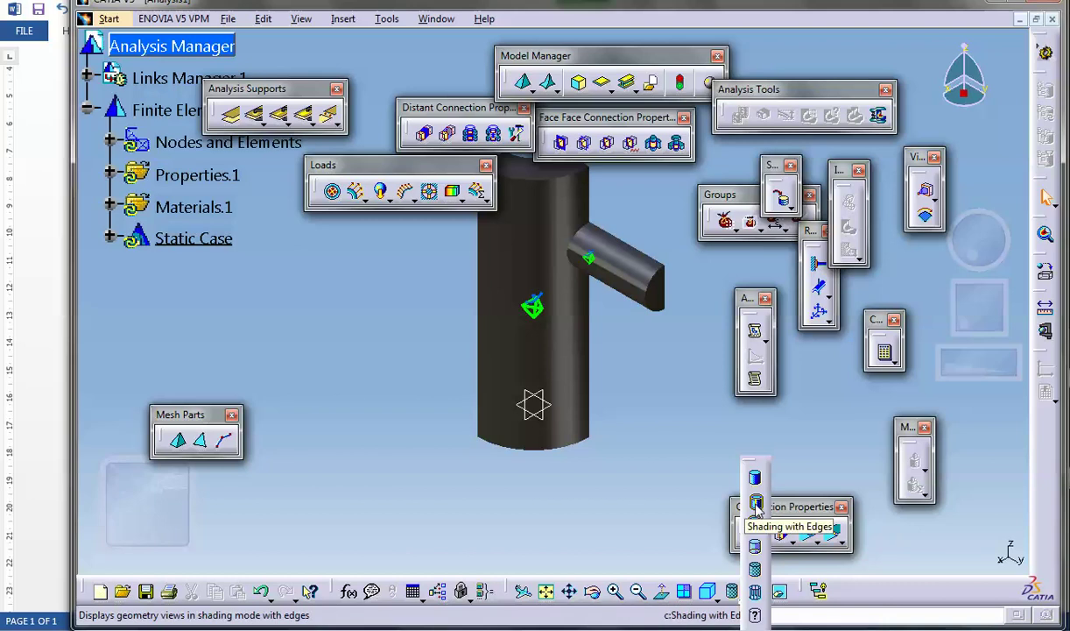
click(755, 526)
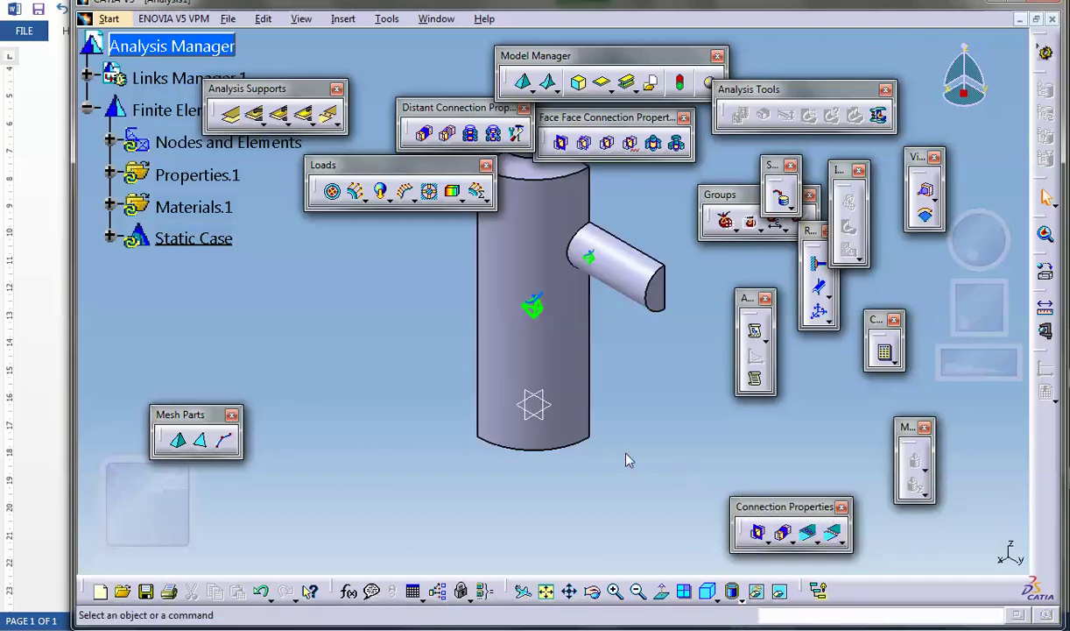
Turn on mesh visualization for Nodes and Elements, update the mesh, and expand to Mesh.1
right_click(183, 143)
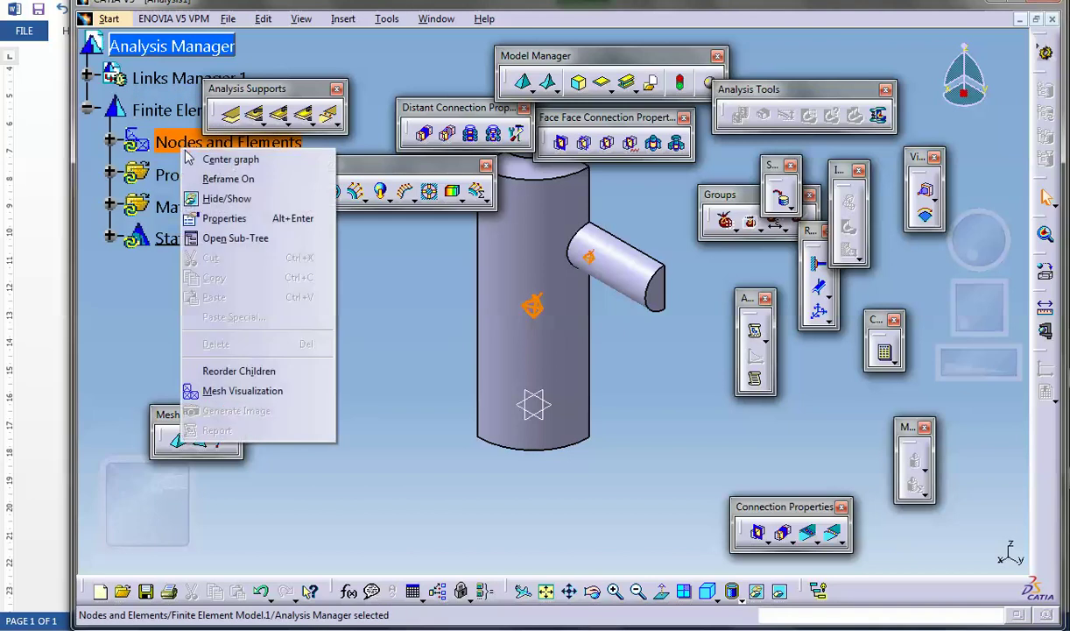
click(267, 391)
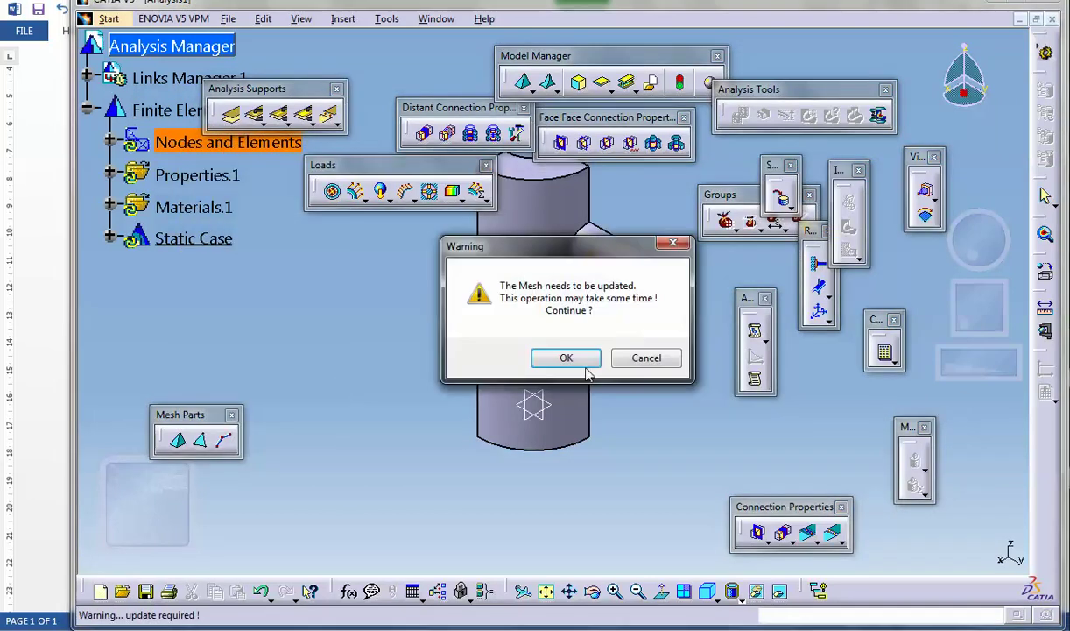
click(567, 357)
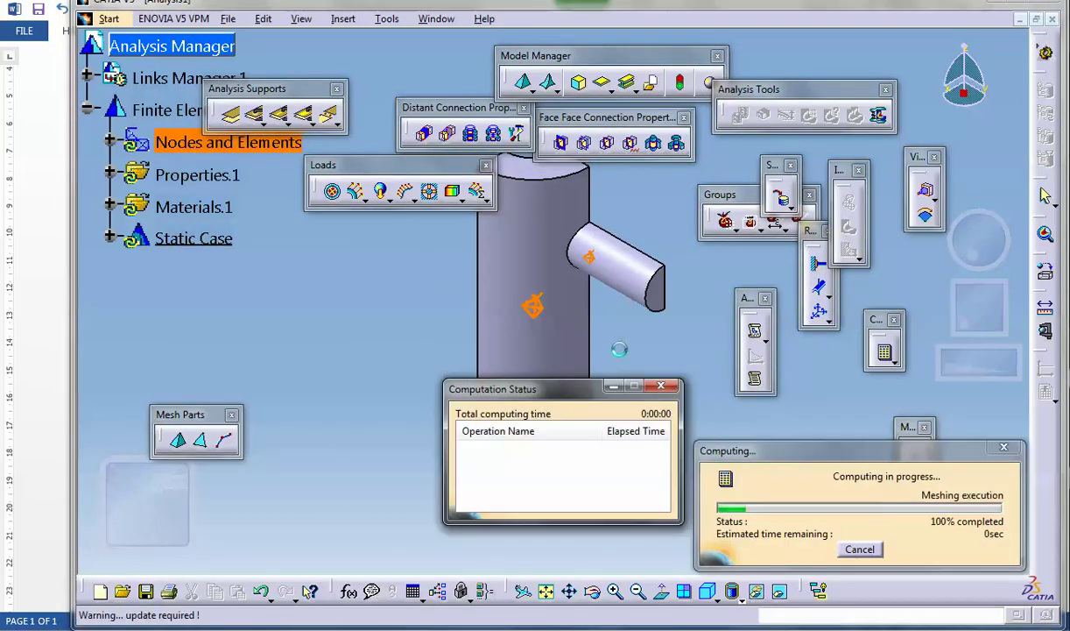
middle_drag(620, 357, 433, 246)
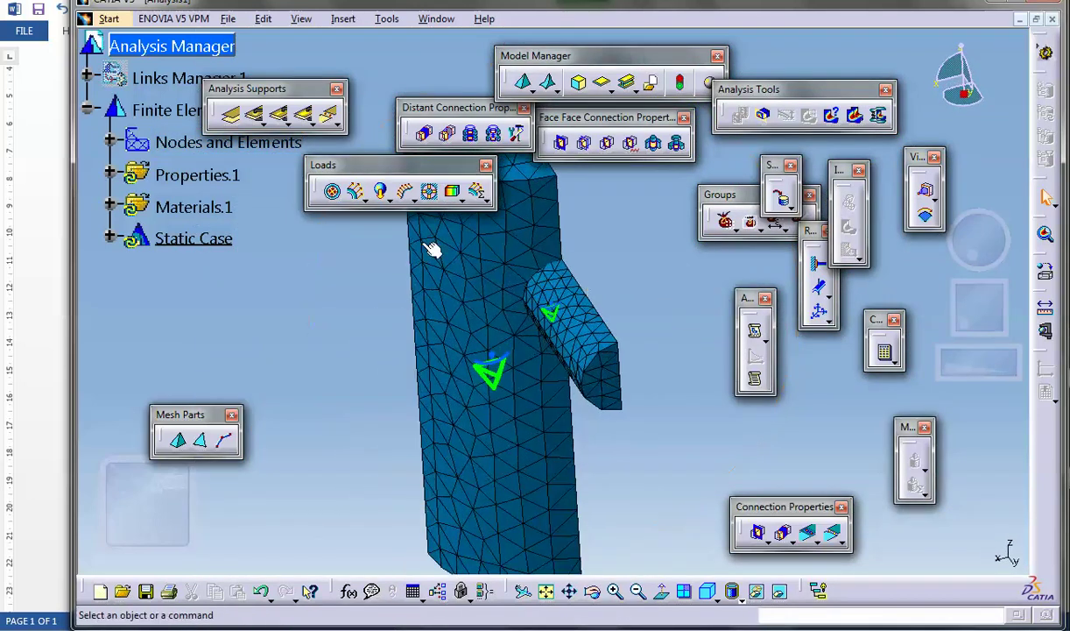
click(107, 139)
right_click(201, 245)
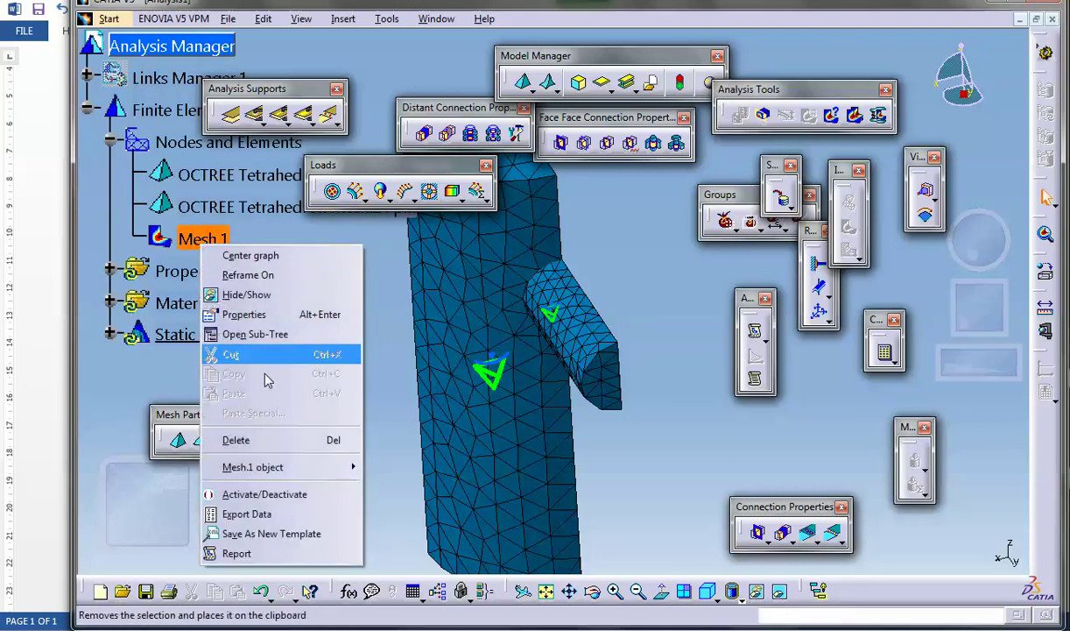
Hide the Mesh.1 display and start a Surface Slider on the pin and tube flat cut faces
click(251, 493)
mouse_move(650, 373)
middle_down()
mouse_move(676, 427)
mouse_move(486, 403)
mouse_move(635, 277)
mouse_move(636, 311)
mouse_move(636, 246)
mouse_move(644, 392)
middle_up()
click(814, 268)
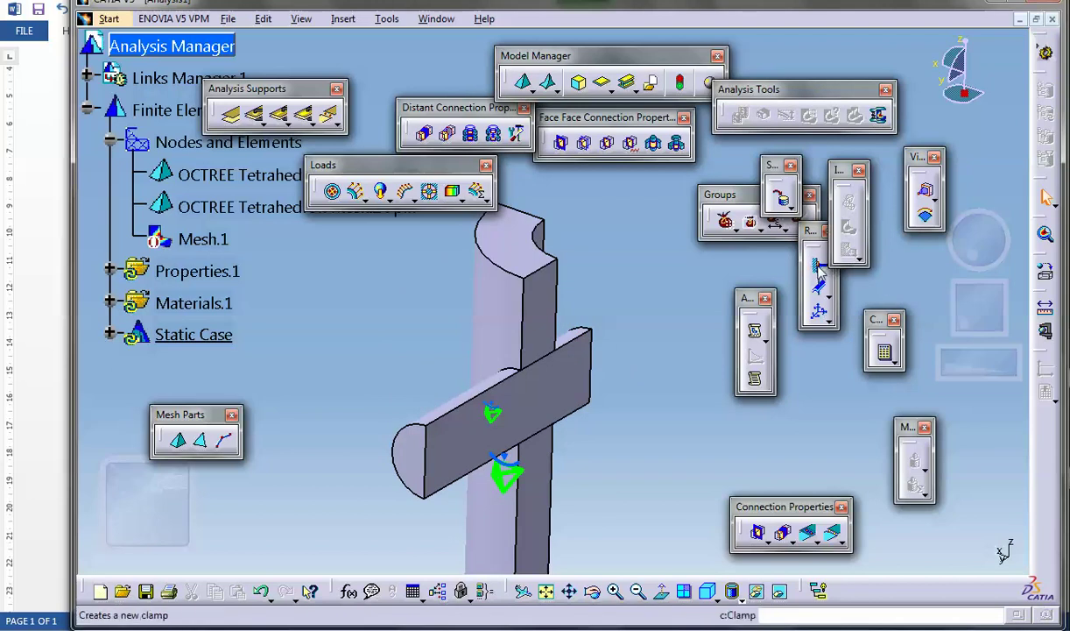
click(820, 290)
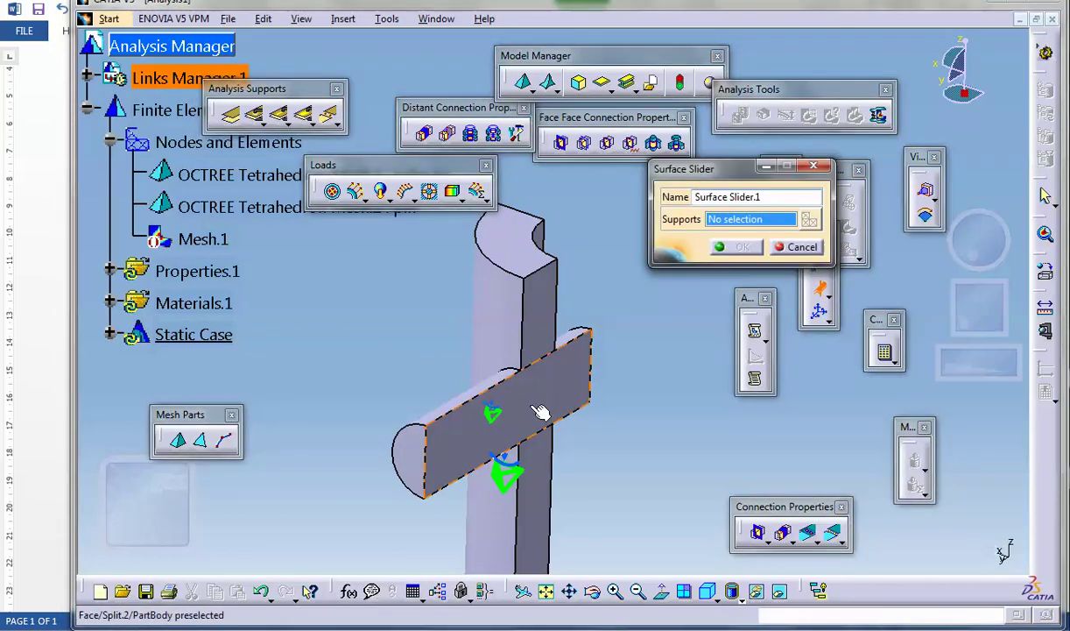
click(545, 411)
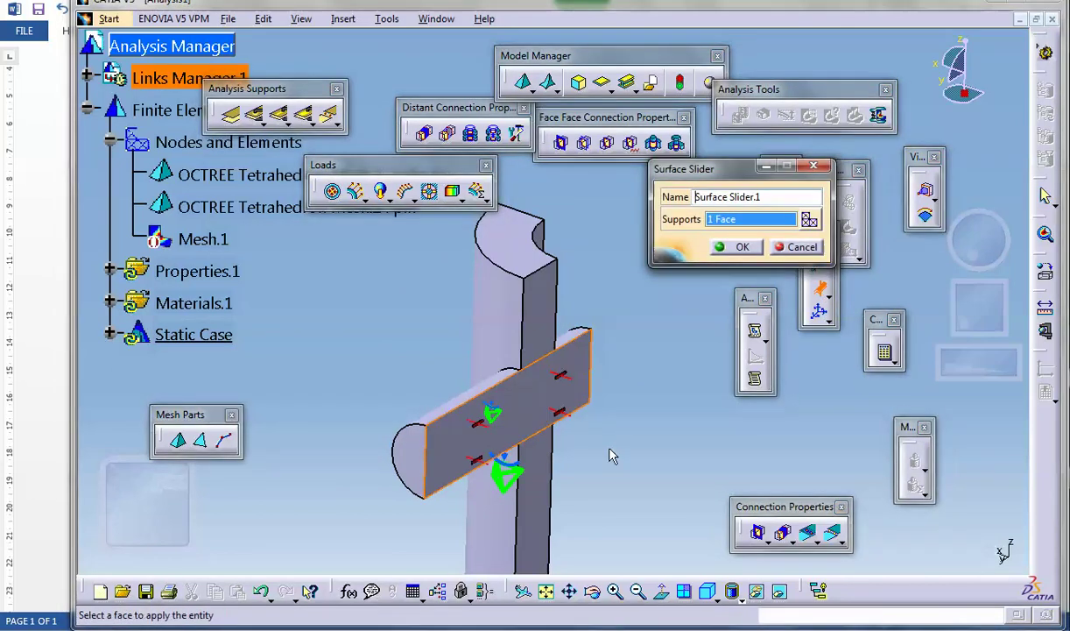
click(545, 297)
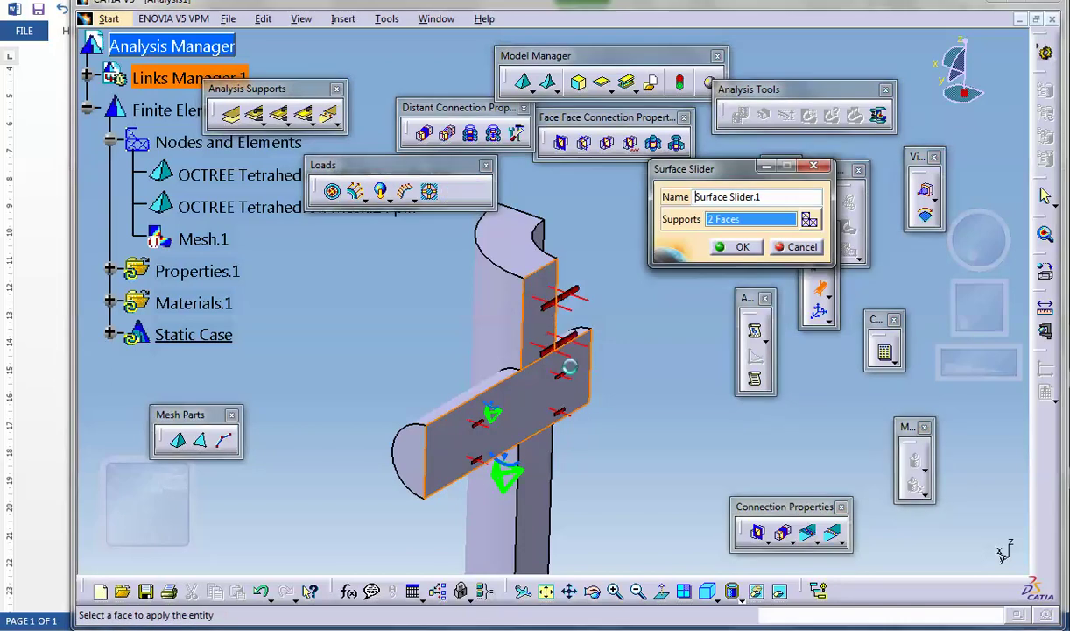
Add the four remaining cut faces and confirm Surface Slider.1 on six faces
middle_drag(592, 436, 562, 273)
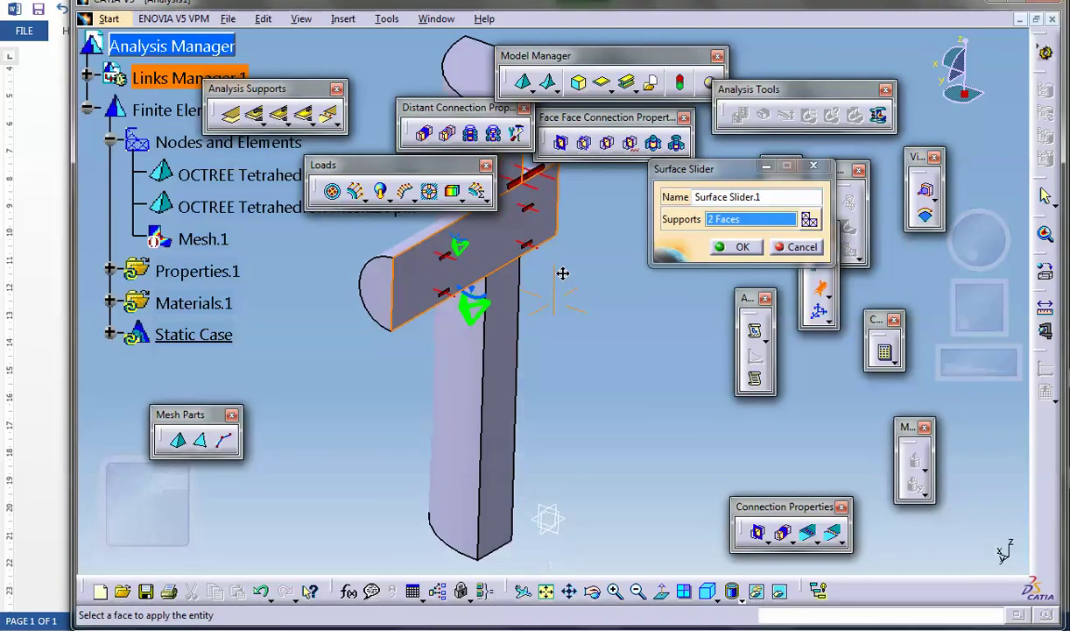
click(502, 390)
mouse_move(587, 344)
middle_down()
mouse_move(568, 435)
mouse_move(457, 528)
mouse_move(603, 393)
mouse_move(578, 509)
mouse_move(407, 496)
mouse_move(597, 354)
middle_up()
click(457, 528)
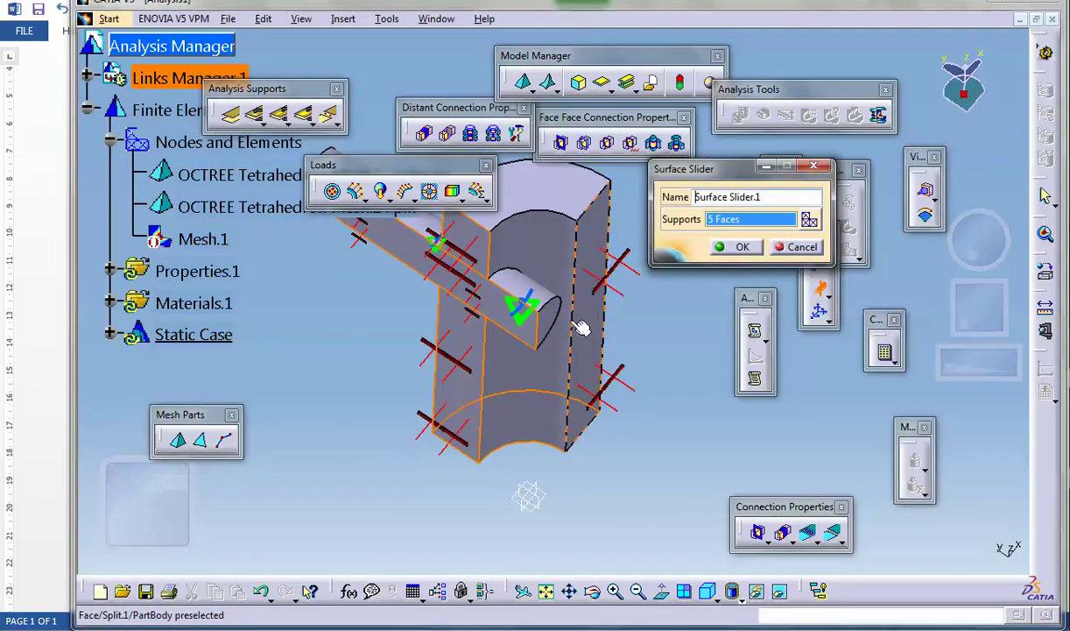
click(559, 318)
click(624, 371)
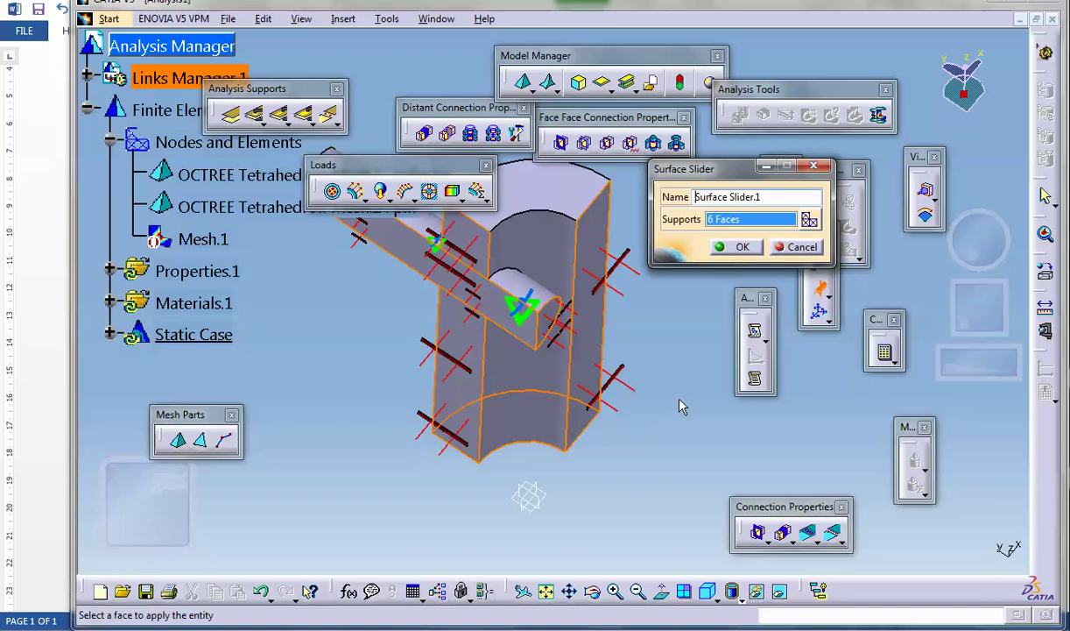
click(743, 249)
Add User-defined Restraint.1 on the pin's end face, restraining only translation 3
middle_drag(543, 486, 609, 363)
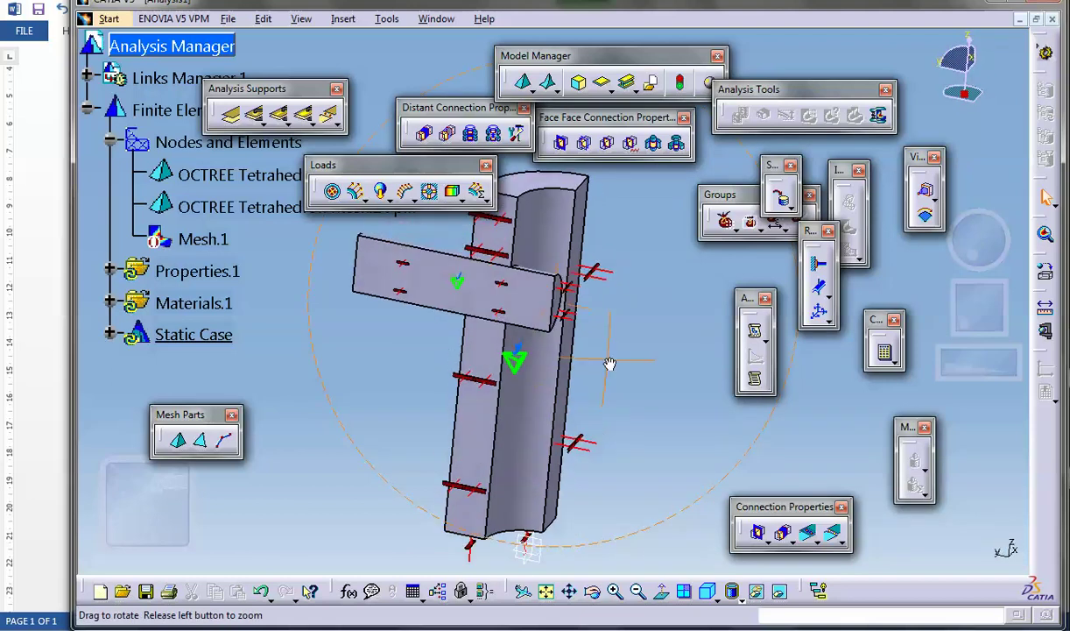
middle_drag(454, 407, 631, 432)
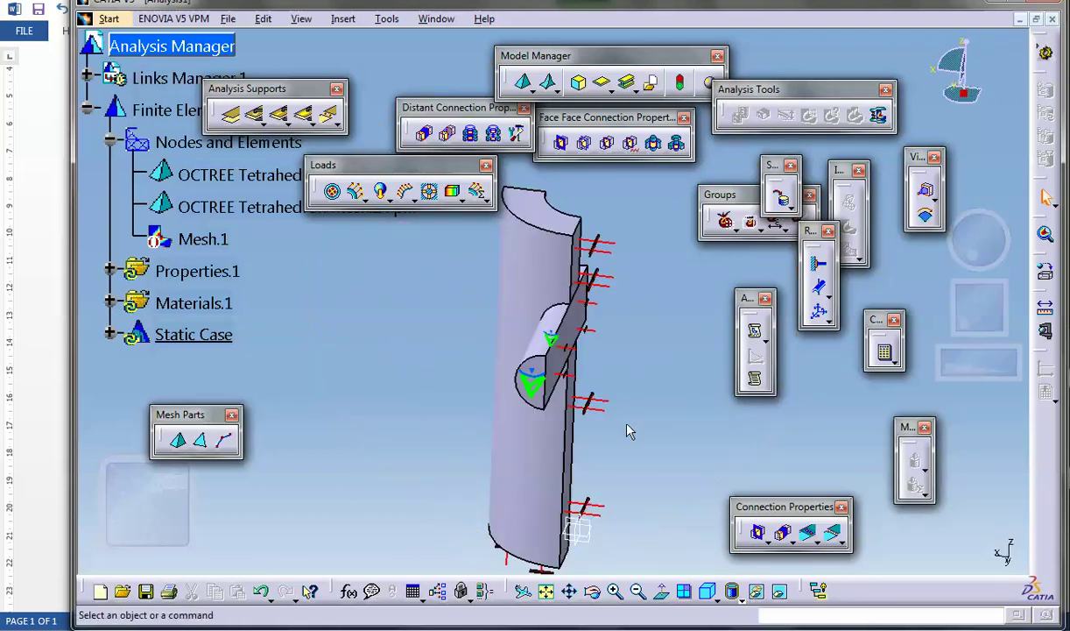
middle_drag(478, 387, 450, 306)
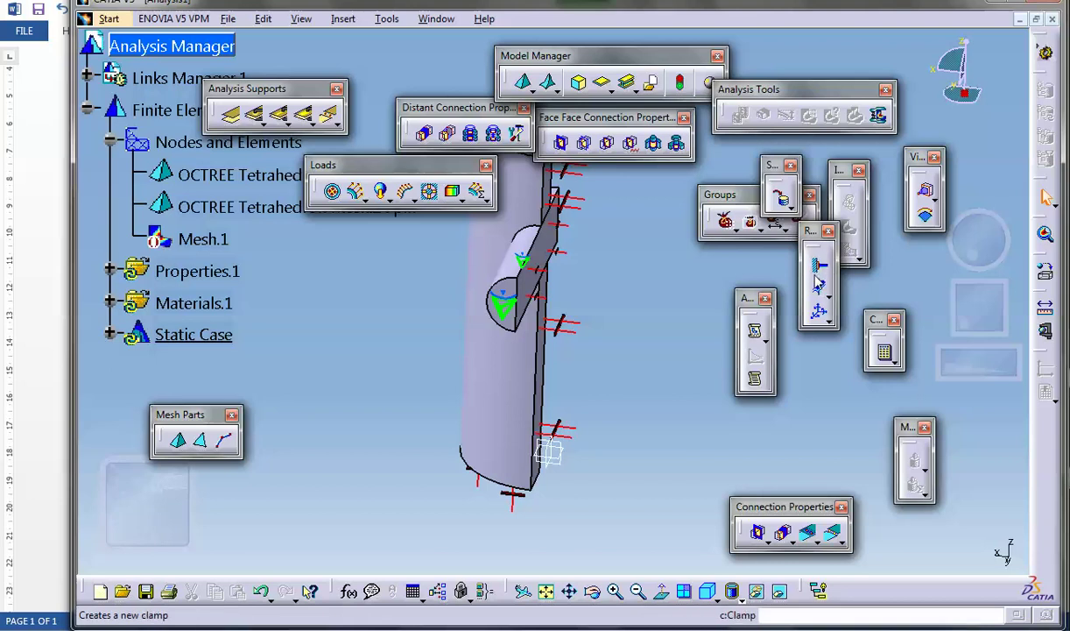
click(820, 311)
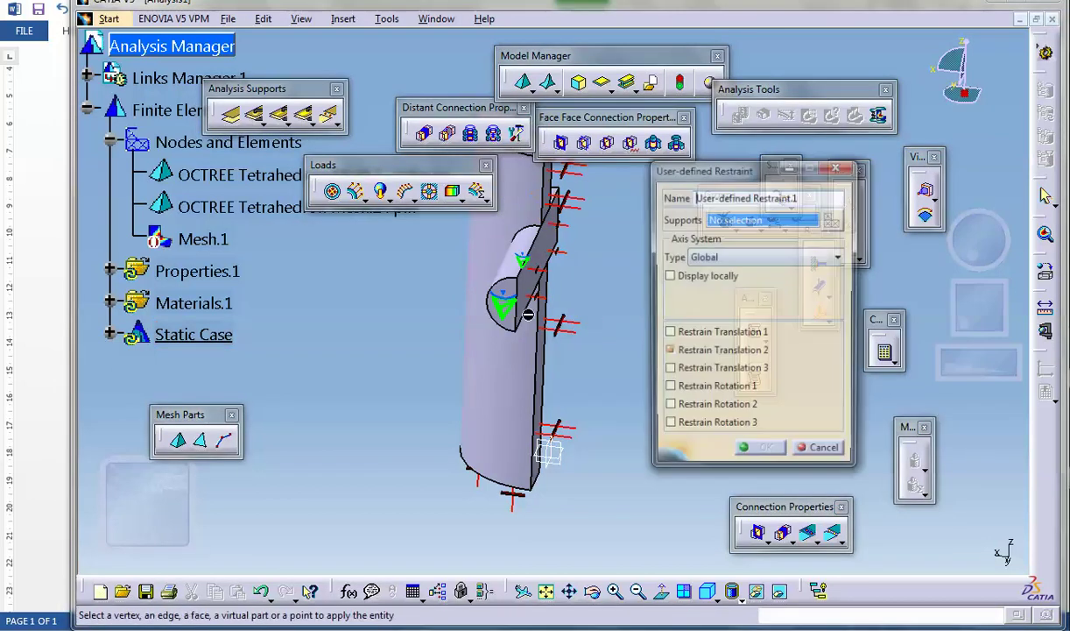
click(522, 289)
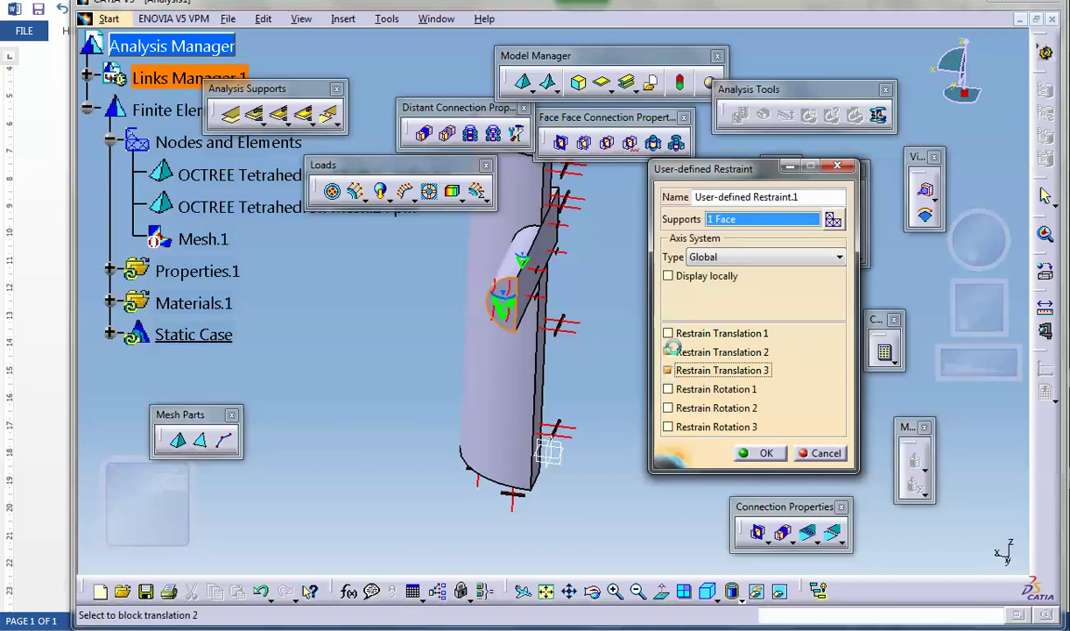
click(668, 370)
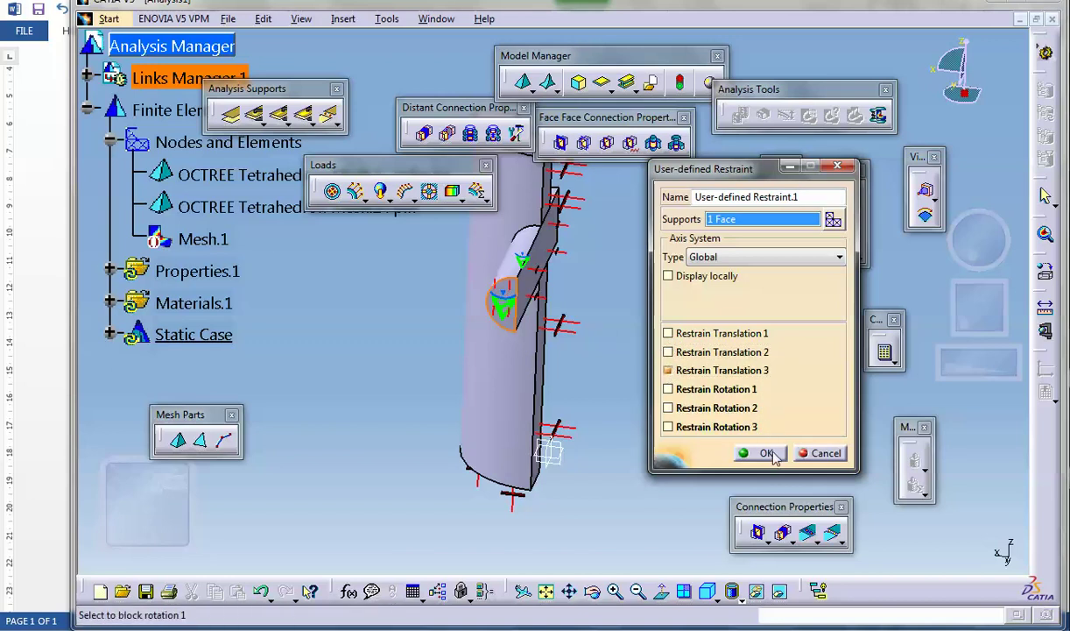
click(760, 453)
middle_drag(770, 429, 543, 263)
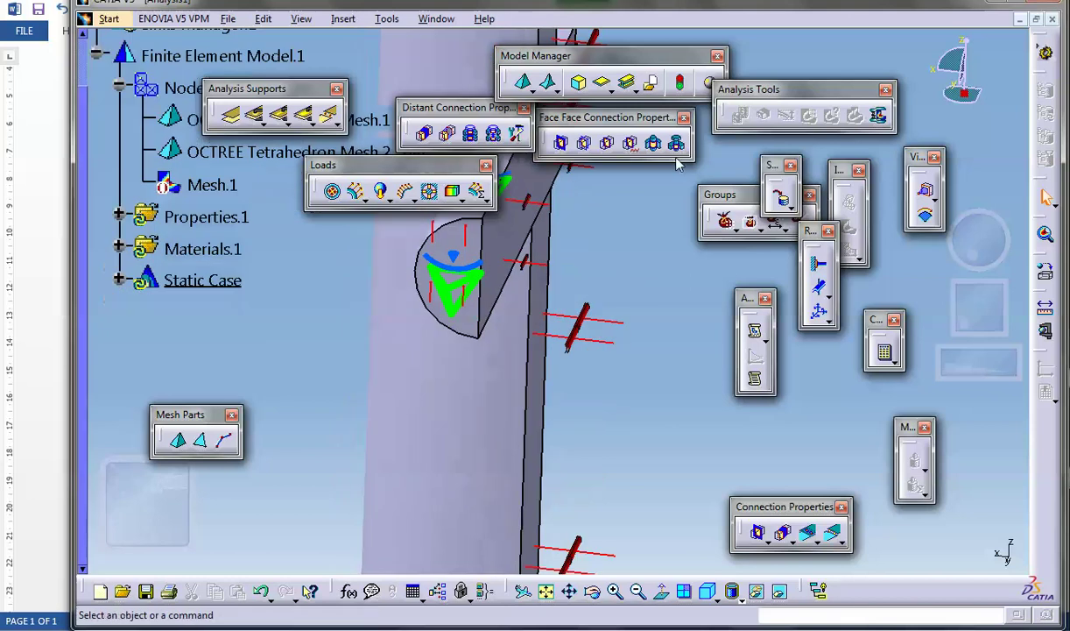
Apply Enforced Displacement.1 of 5e-004in in translation 3 on User-defined Restraint.1
click(430, 194)
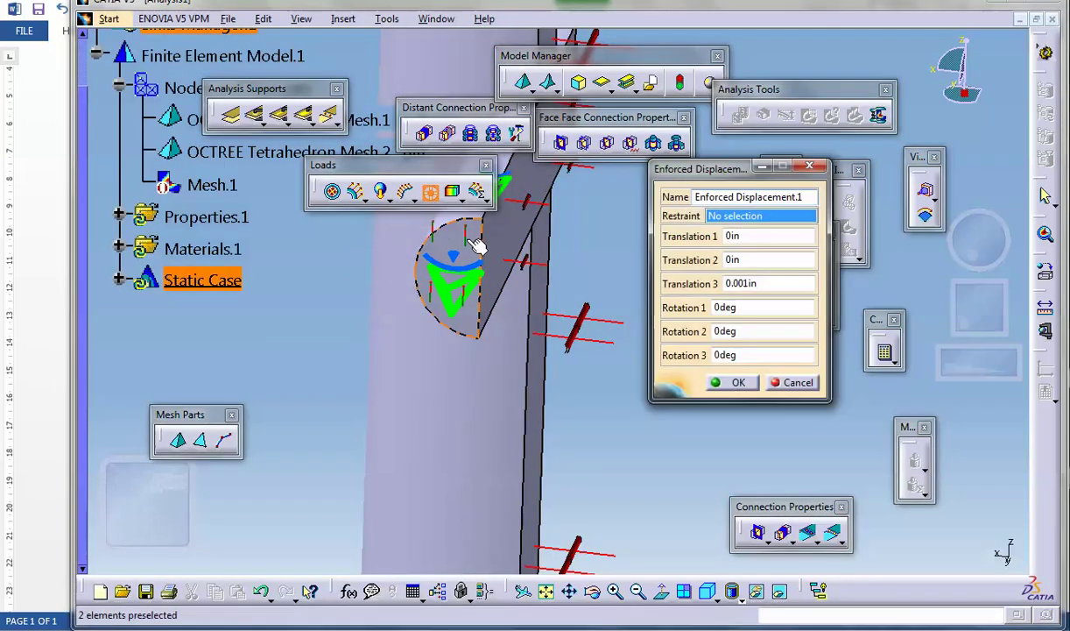
click(473, 241)
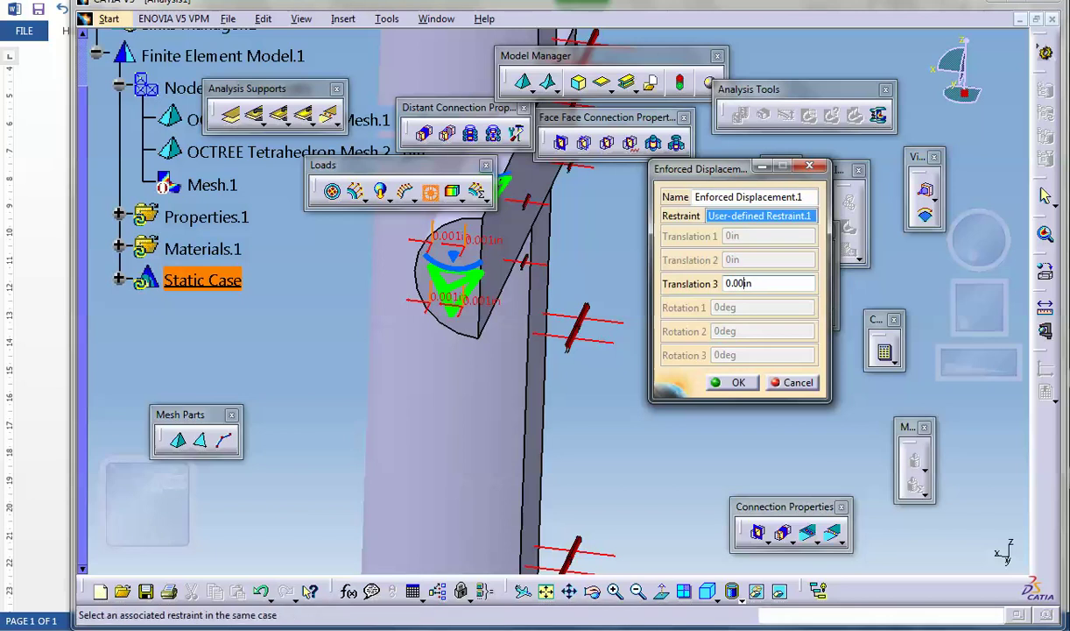
key(alt+Tab)
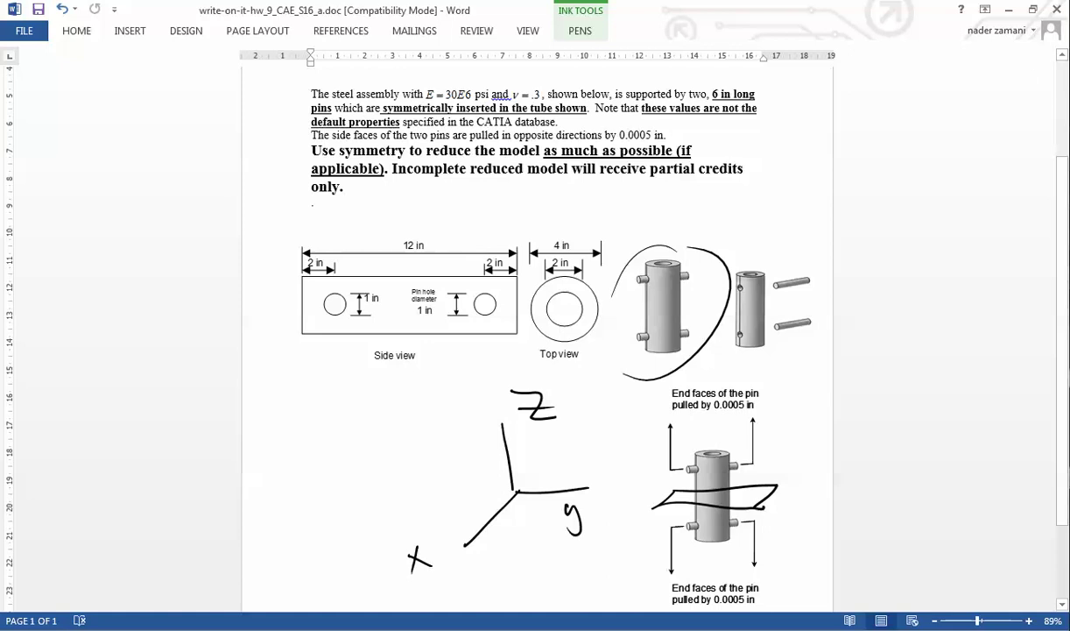
key(alt+Tab)
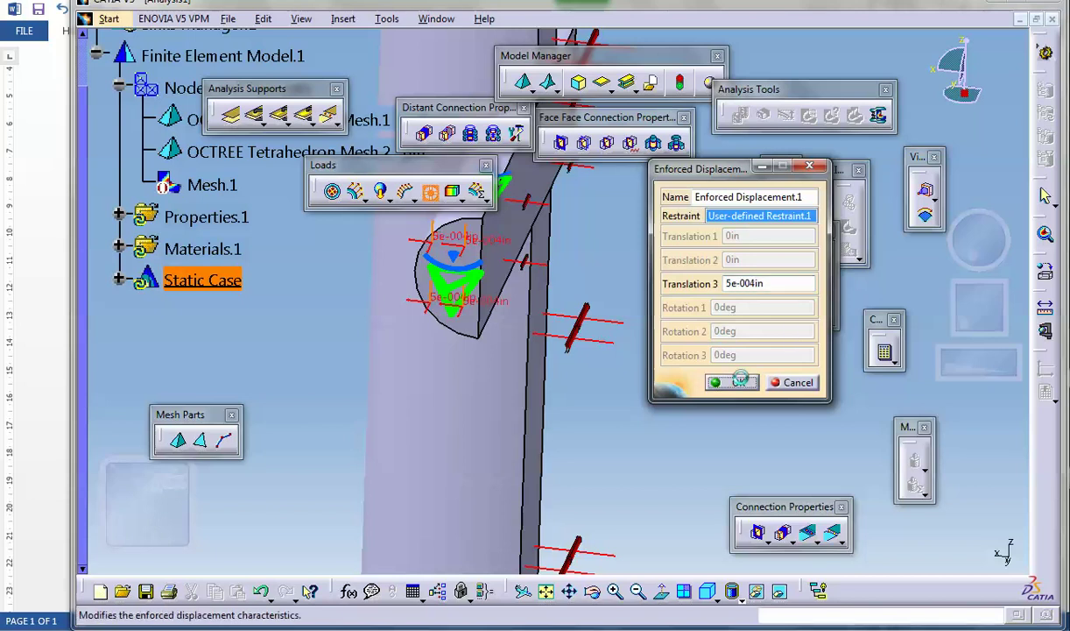
click(740, 383)
Create a General Analysis Connection between the pin's outer surface and the tube's hole face, hiding the pin
middle_drag(689, 342, 682, 381)
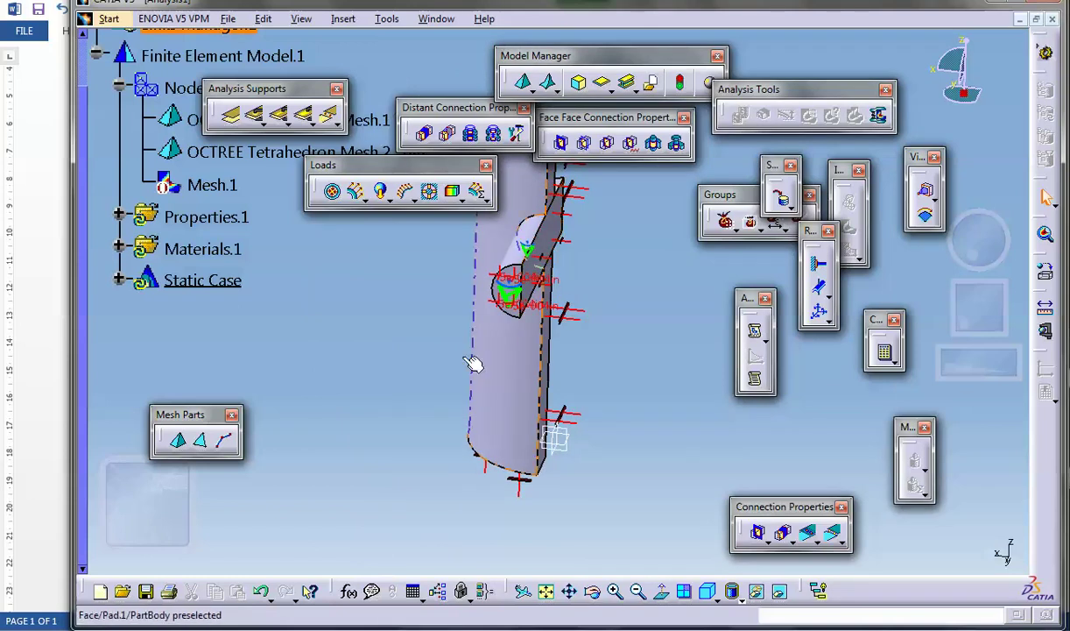
middle_drag(478, 364, 604, 324)
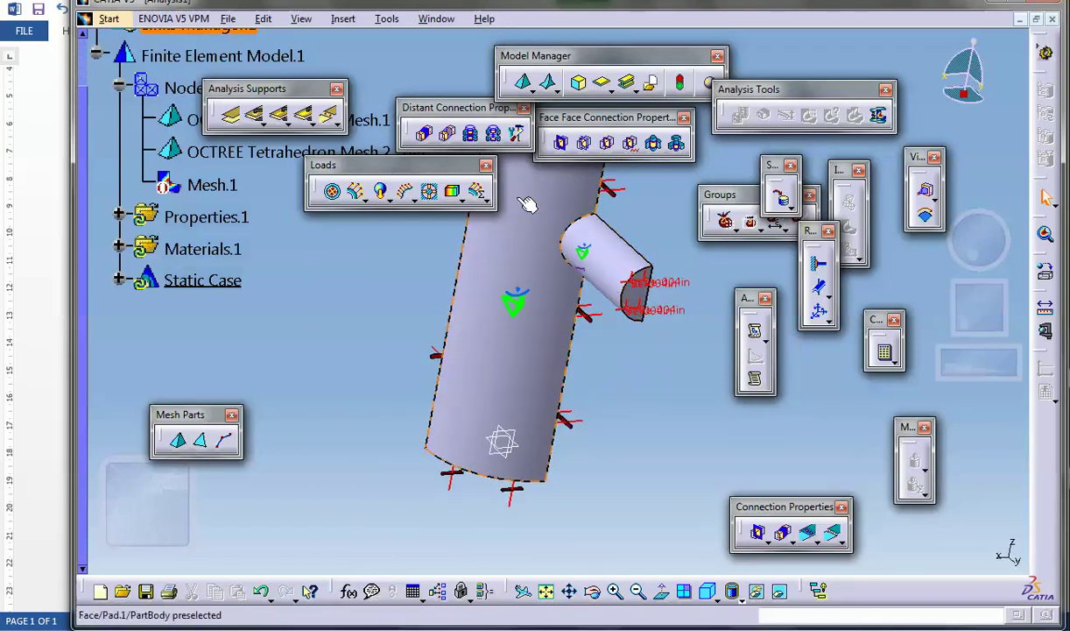
middle_drag(526, 203, 534, 304)
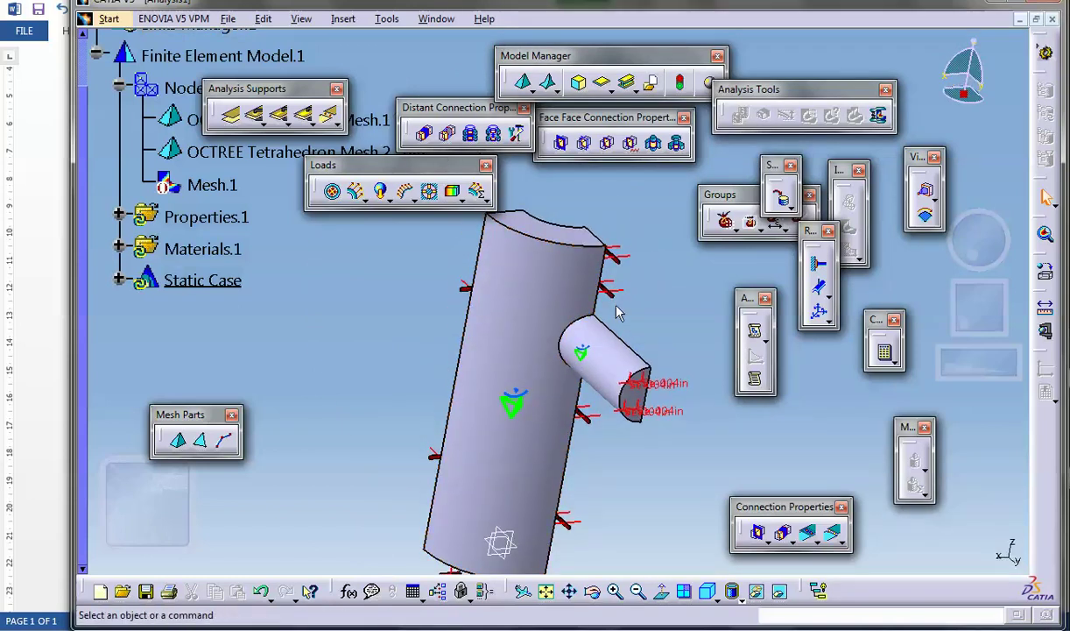
click(230, 118)
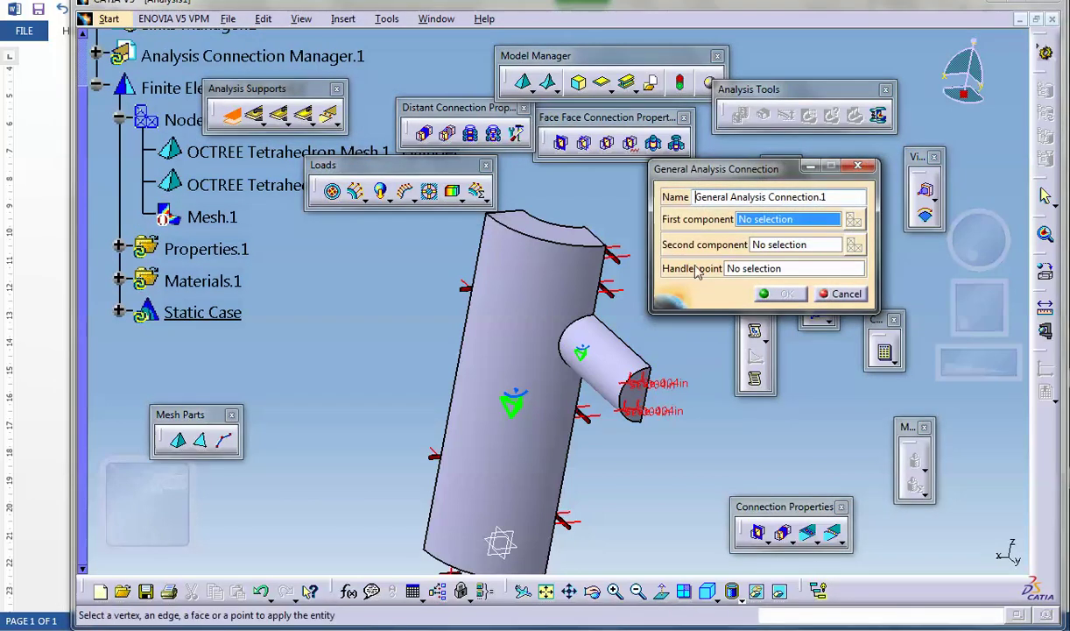
click(613, 358)
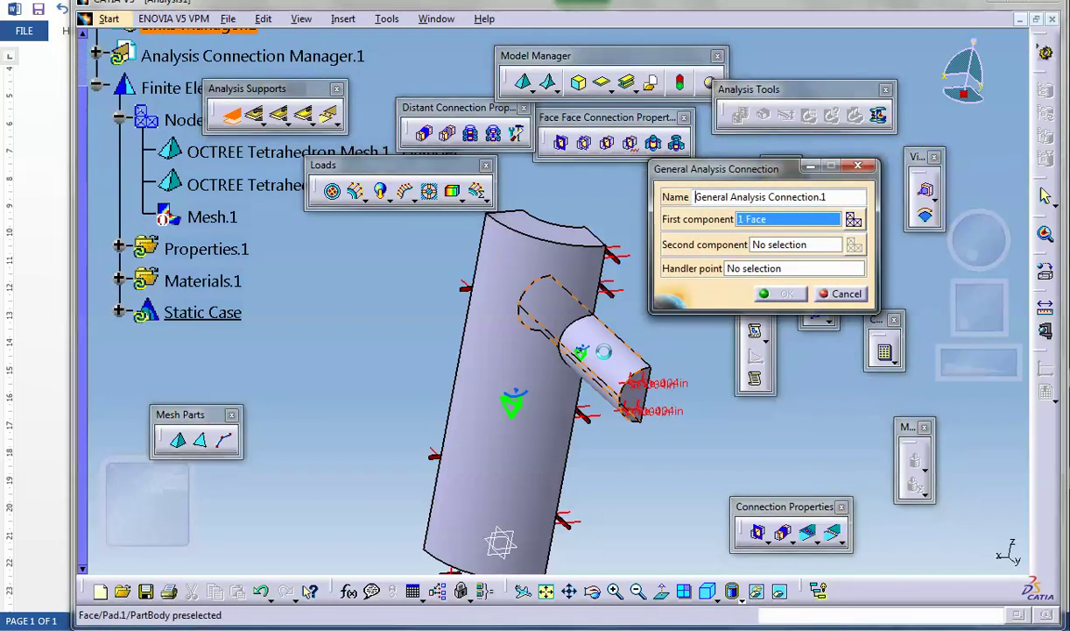
click(768, 250)
right_click(635, 359)
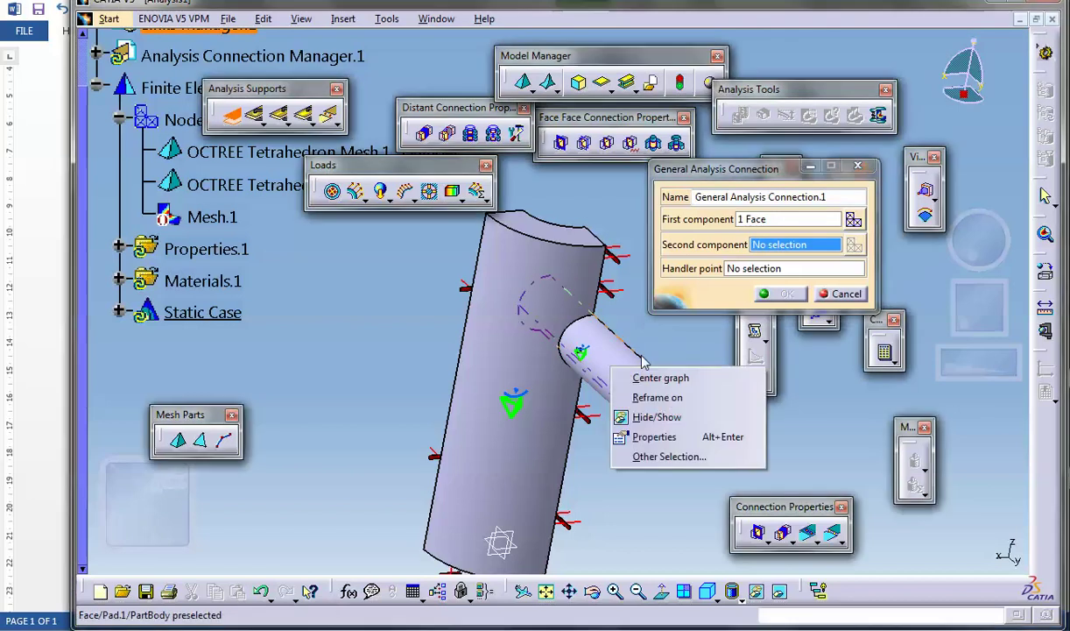
click(653, 417)
middle_drag(653, 417, 316, 278)
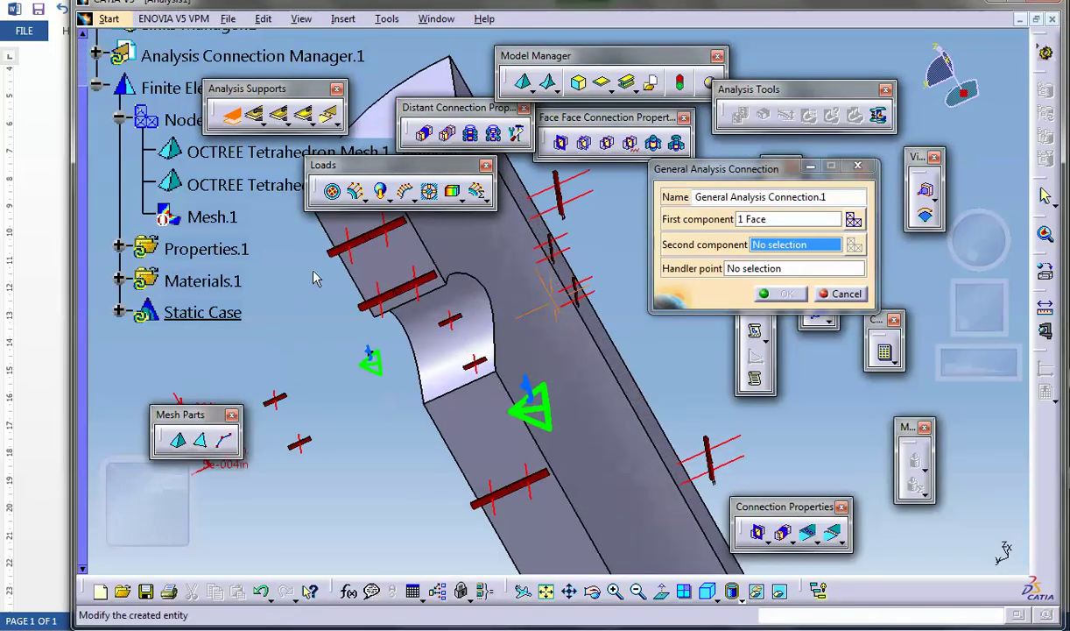
click(425, 337)
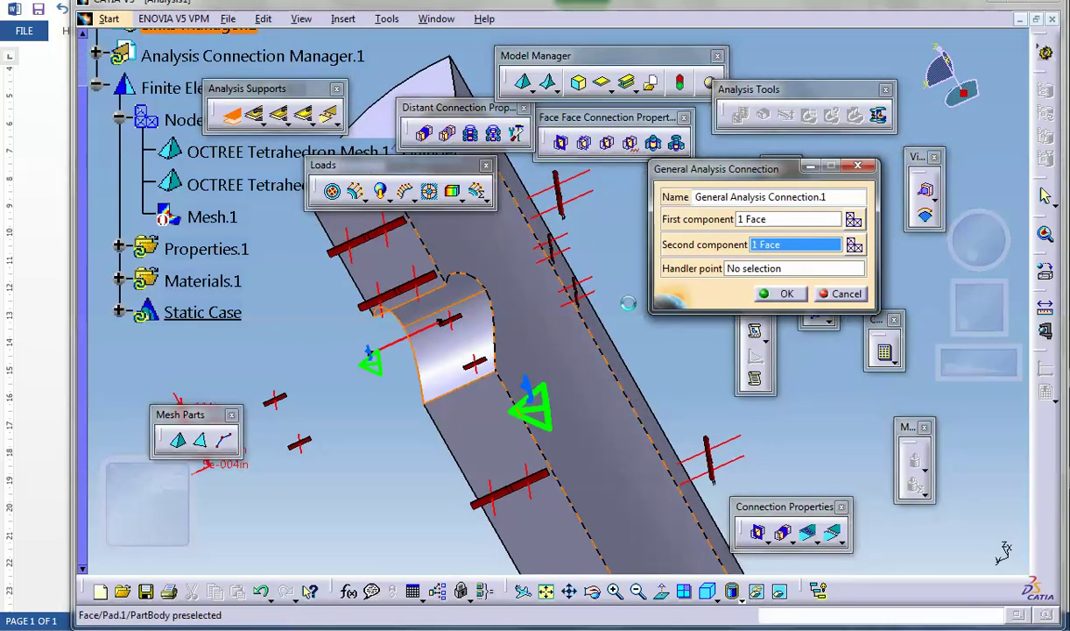
click(791, 294)
Apply a Contact Connection Property to General Analysis Connection.1 from the expanded tree
middle_drag(401, 371, 726, 300)
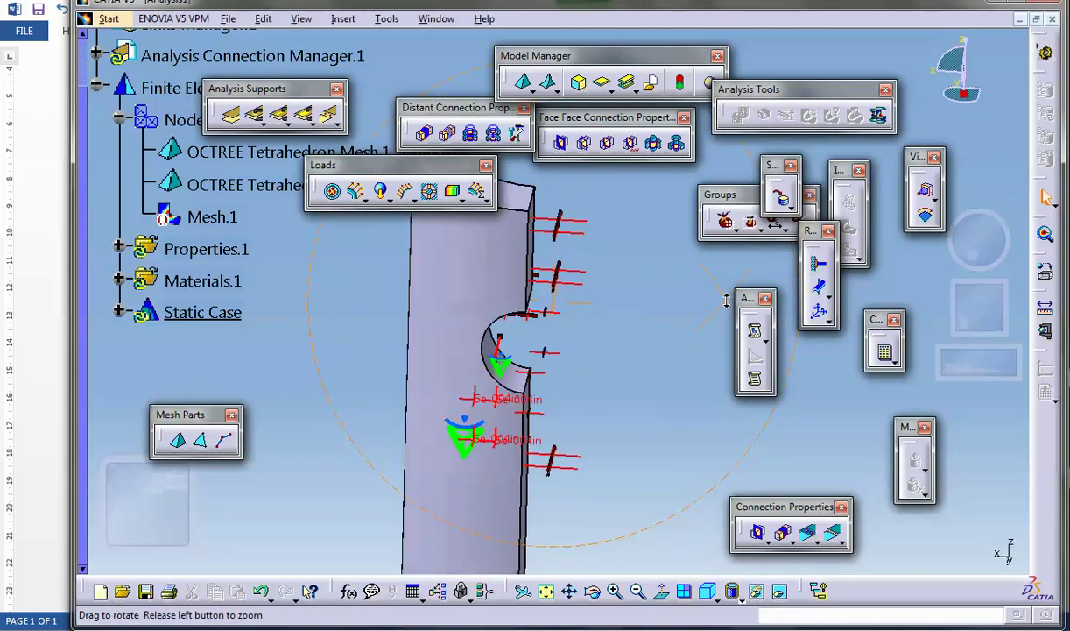
click(94, 57)
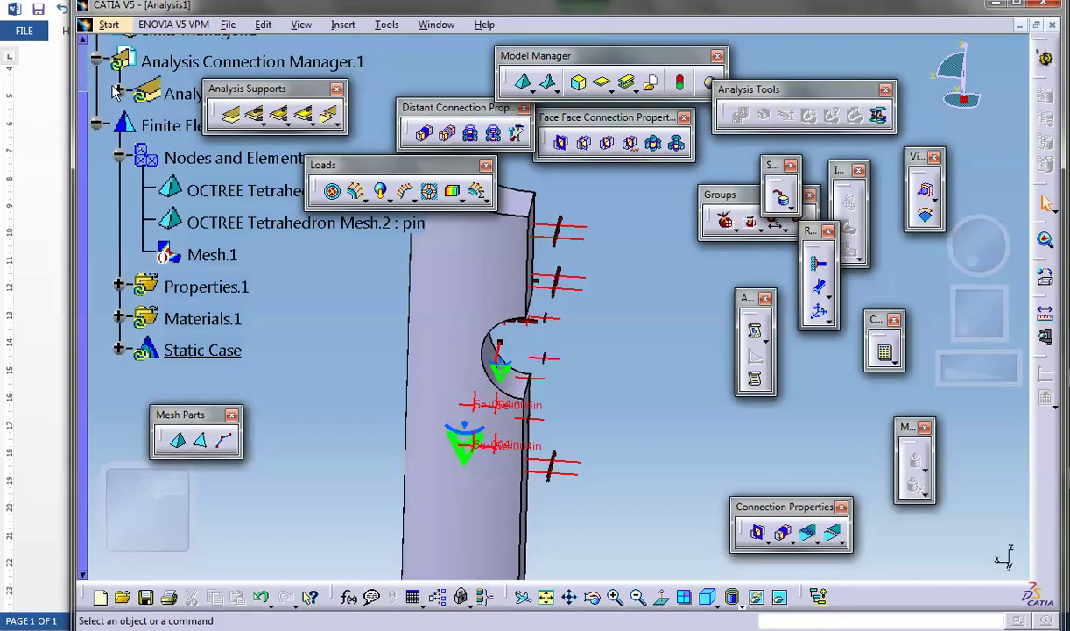
click(118, 93)
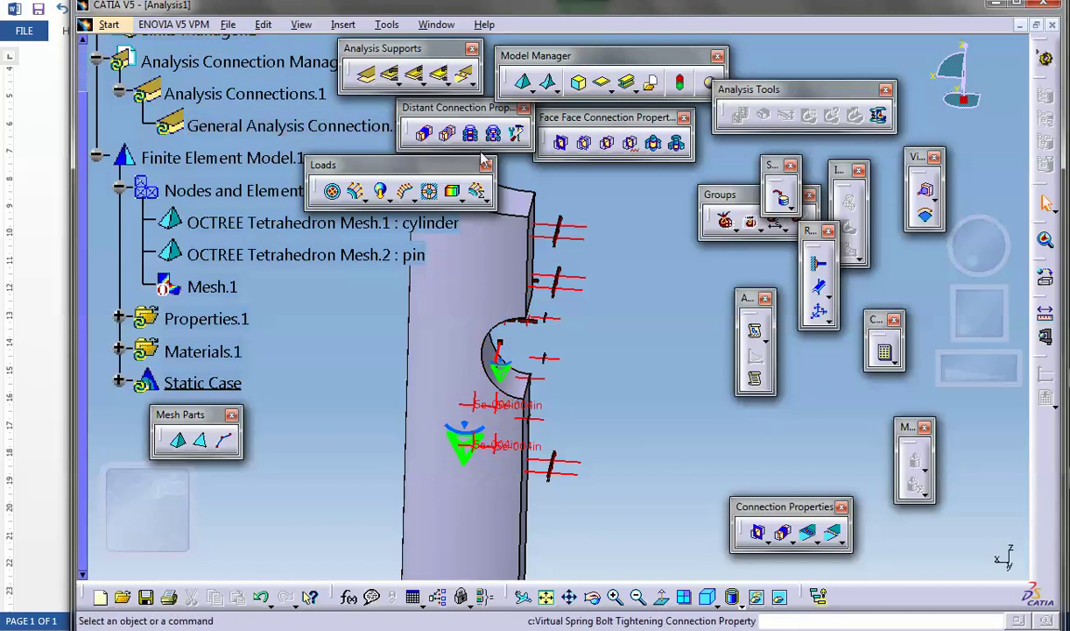
click(584, 142)
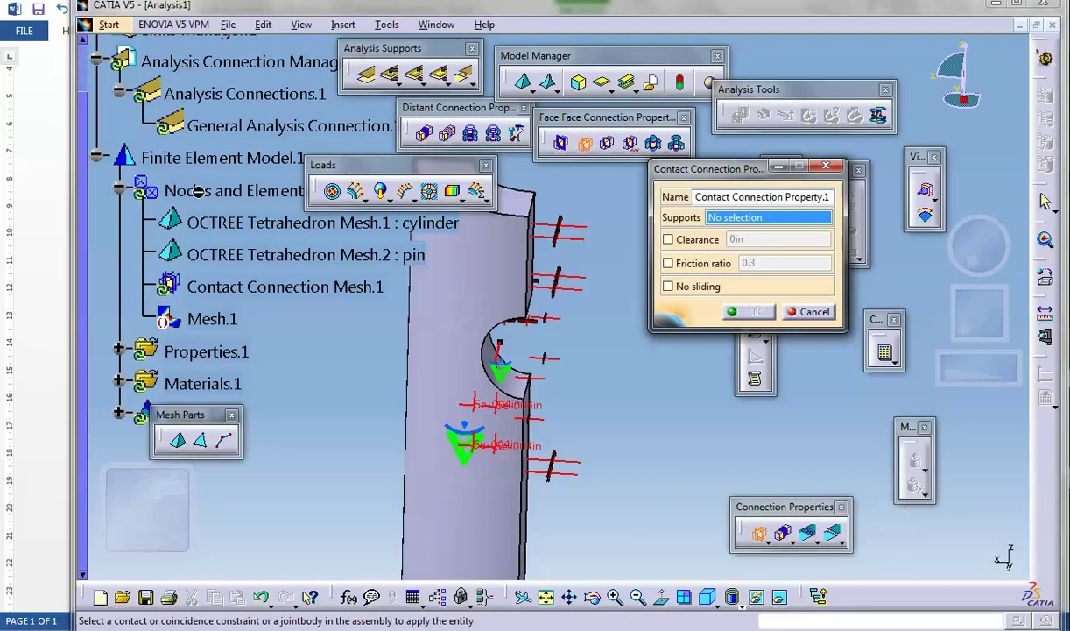
click(214, 125)
Confirm the contact connection property and unhide the pin from the swapped hidden space
click(752, 311)
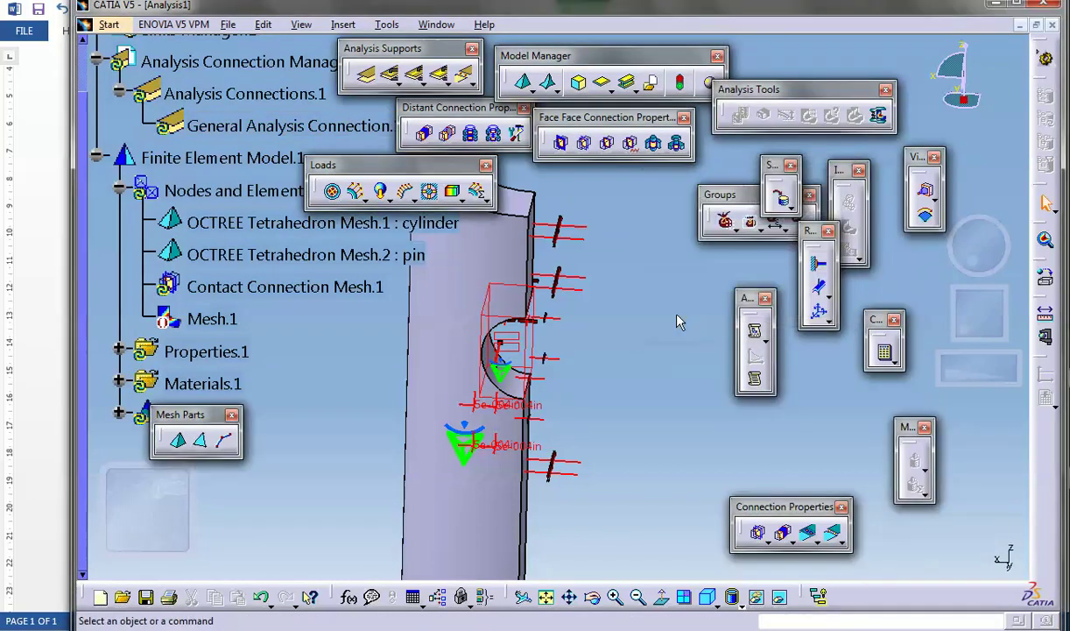
middle_drag(676, 320, 691, 557)
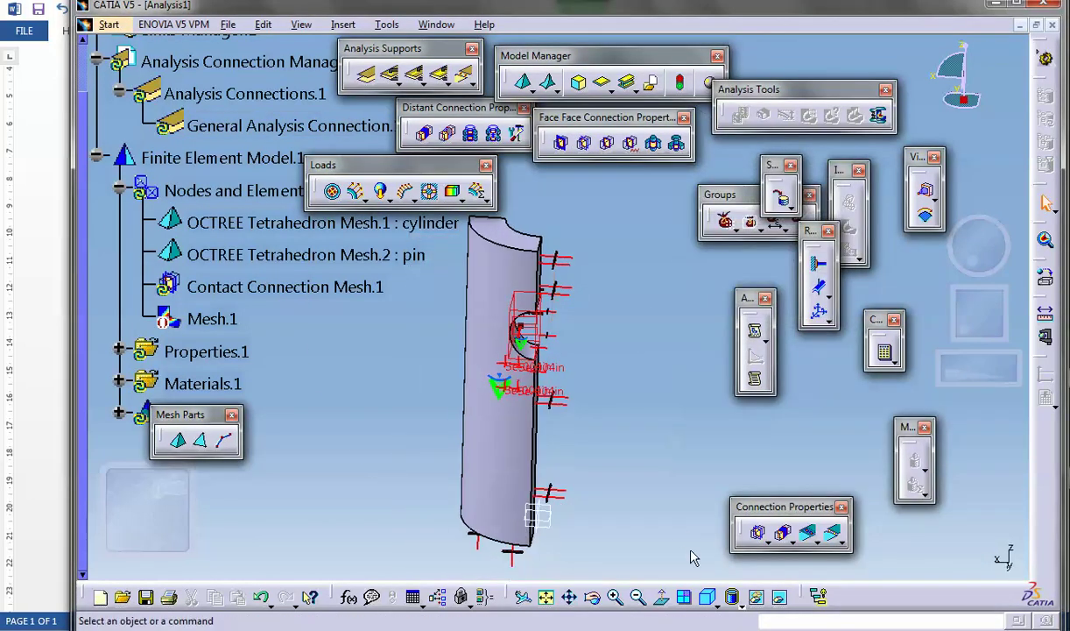
click(780, 596)
right_click(514, 377)
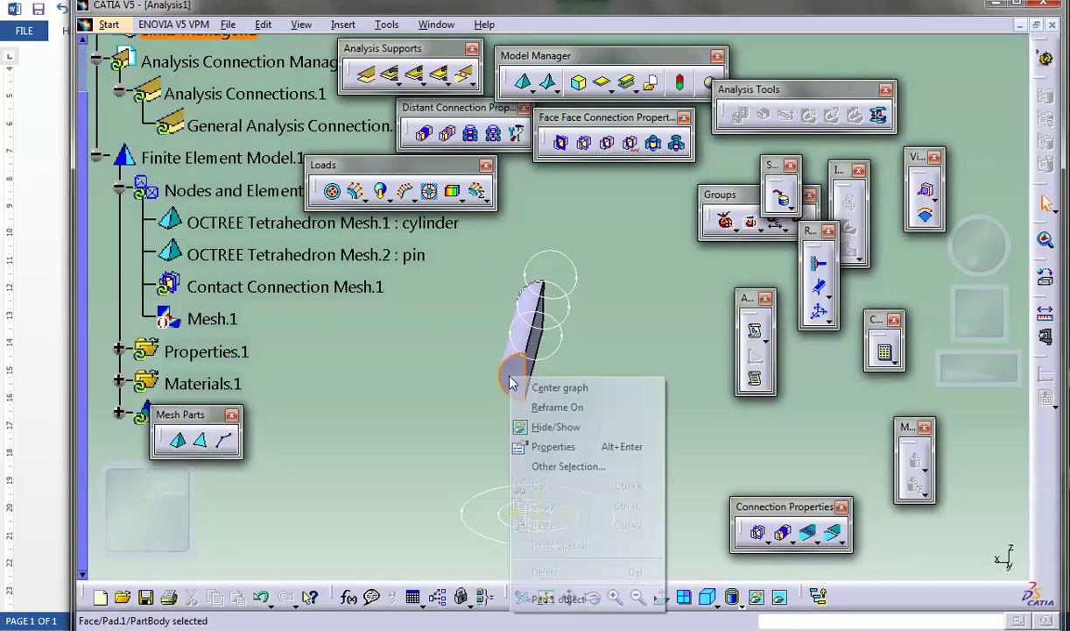
click(574, 426)
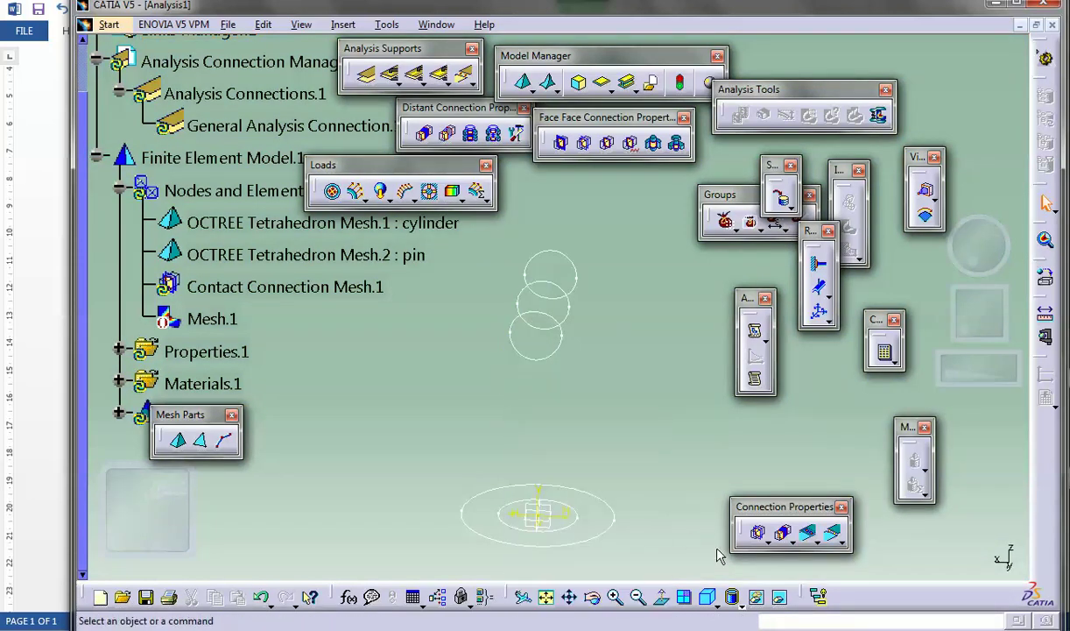
Return to the visible space with the pin shown and open Compute set to All
click(780, 597)
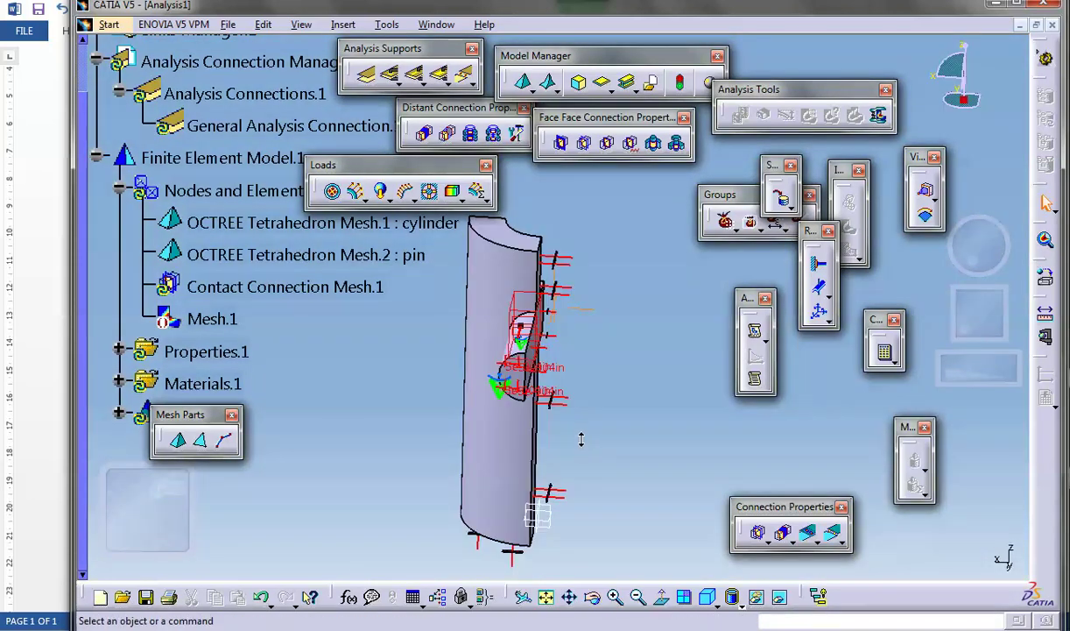
middle_drag(580, 440, 700, 410)
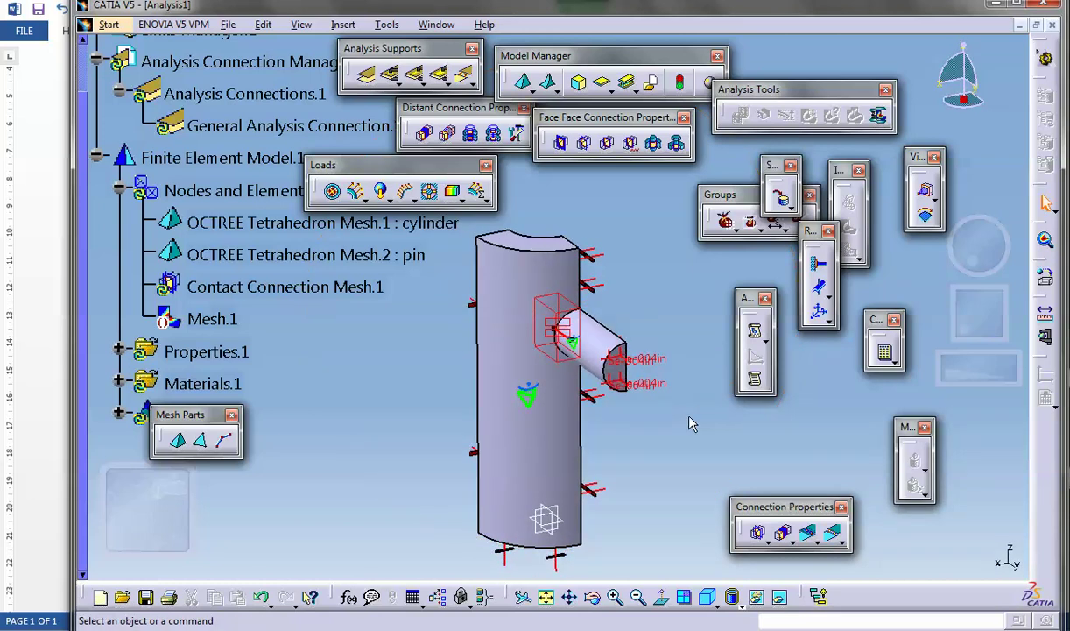
click(884, 353)
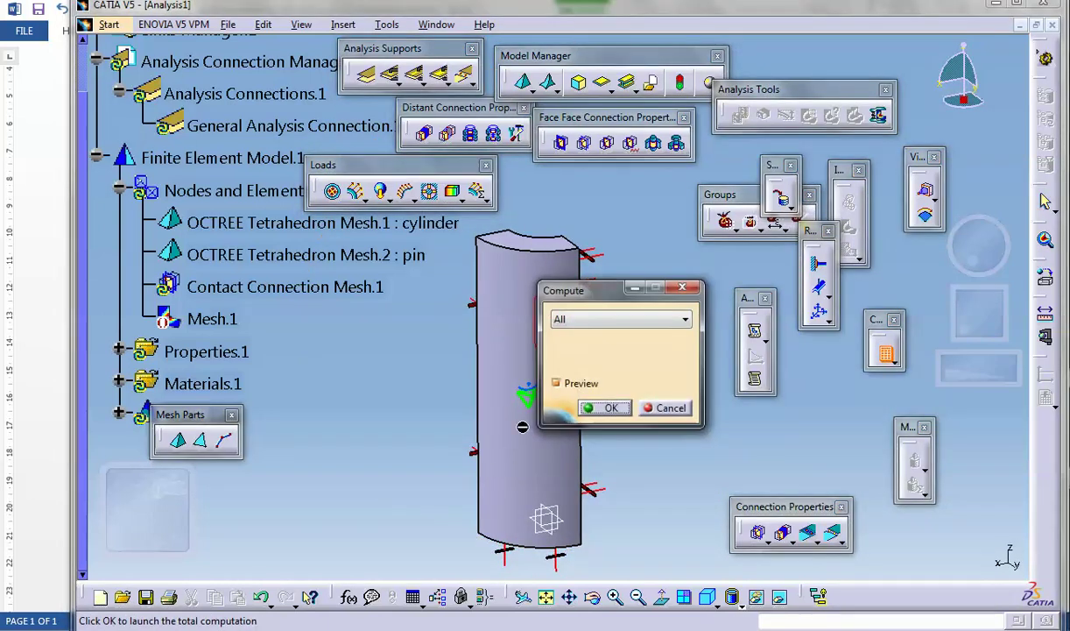
Compute all cases, accepting the rotation warning and resource estimate, and show the deformed mesh
click(627, 407)
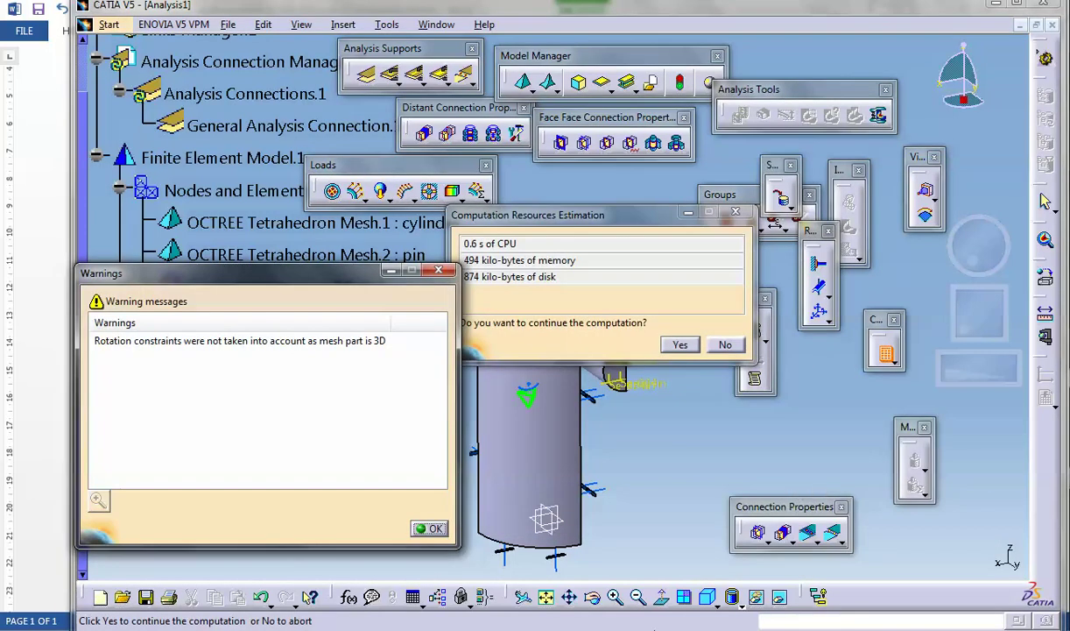
click(430, 528)
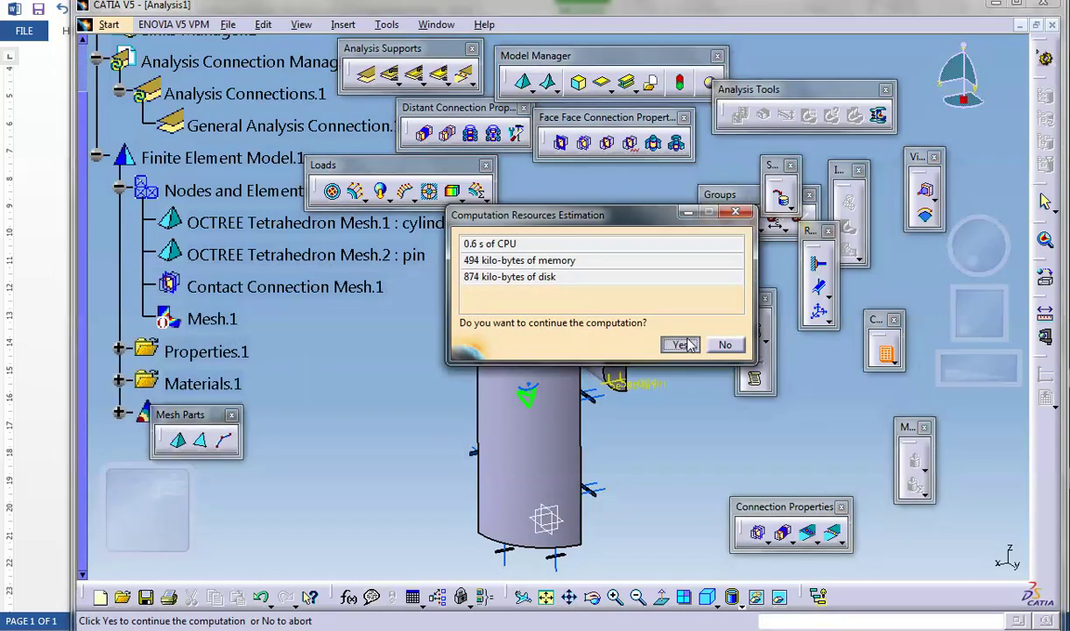
click(687, 344)
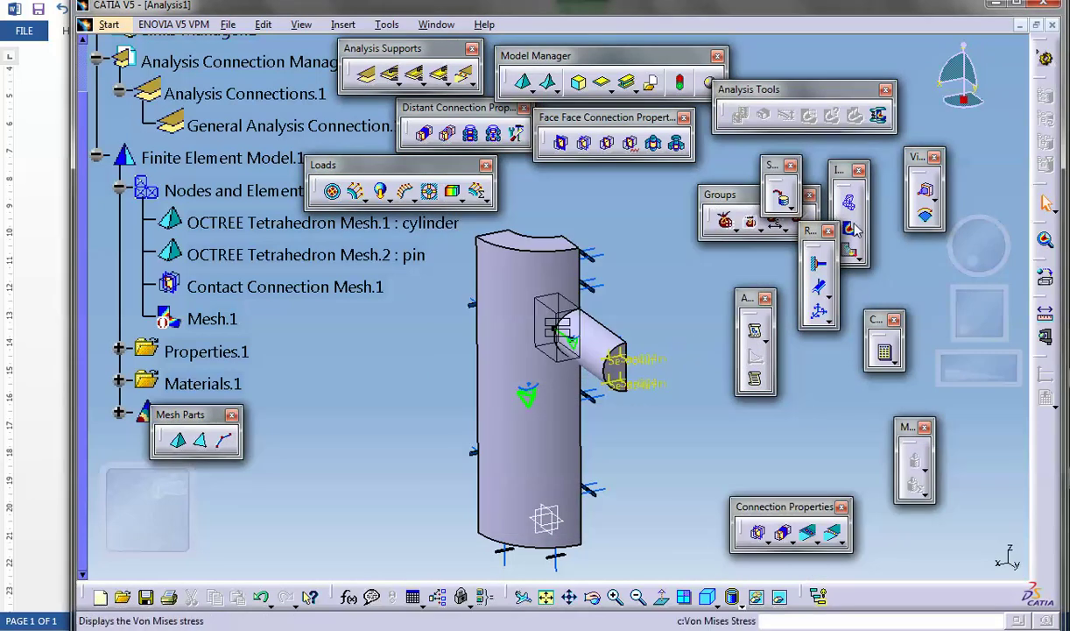
click(816, 261)
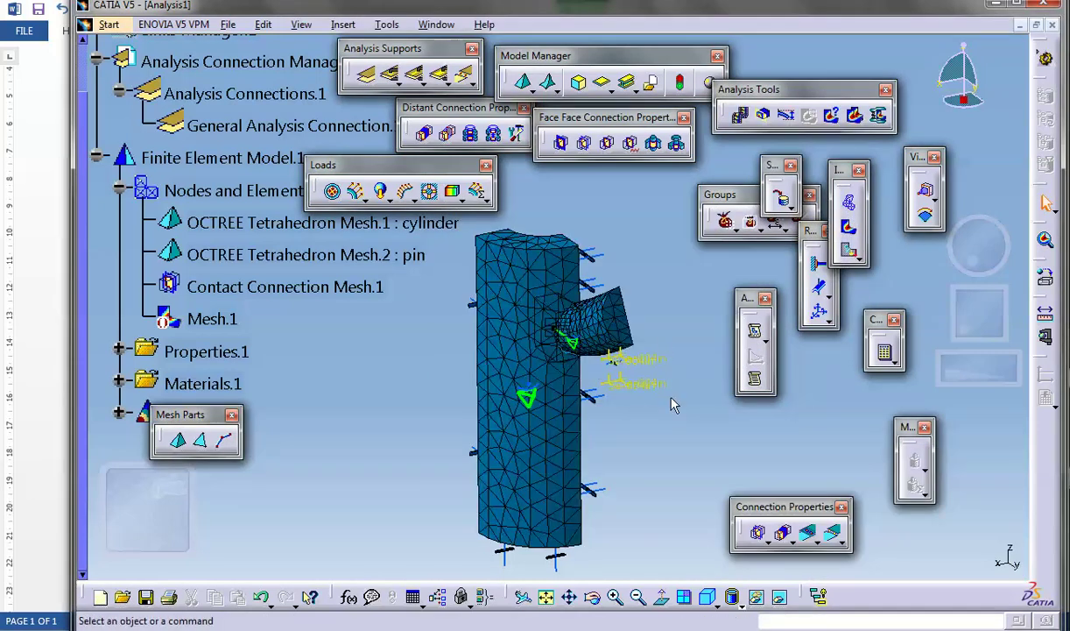
Animate the mesh deformation, then display translational displacement vectors with their colour legend
click(742, 114)
middle_drag(635, 338, 566, 338)
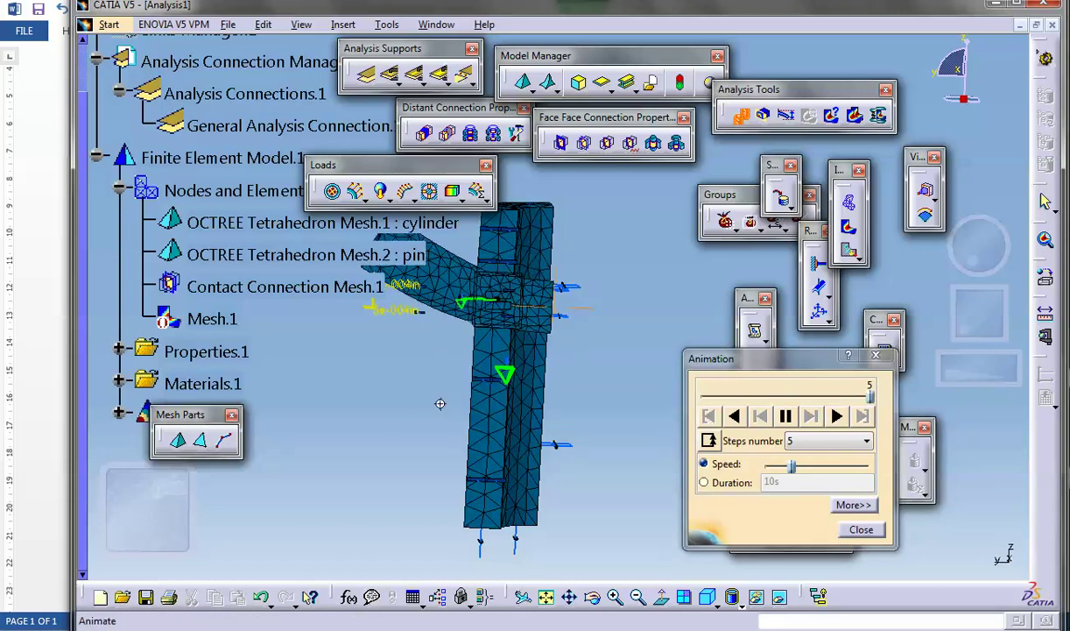
scroll(483, 430, down, 3)
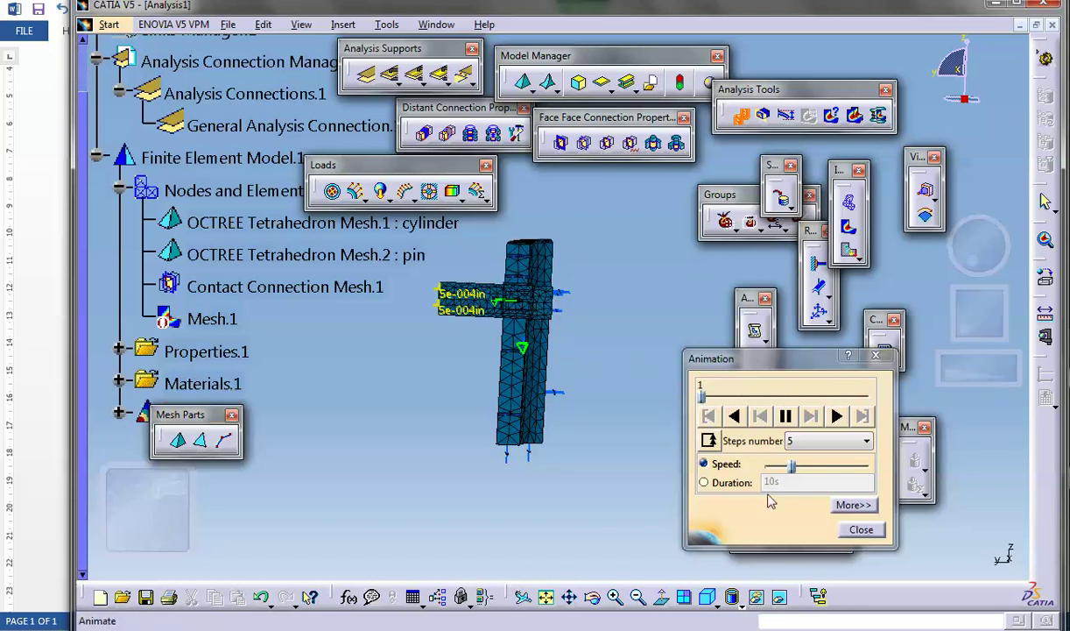
click(861, 529)
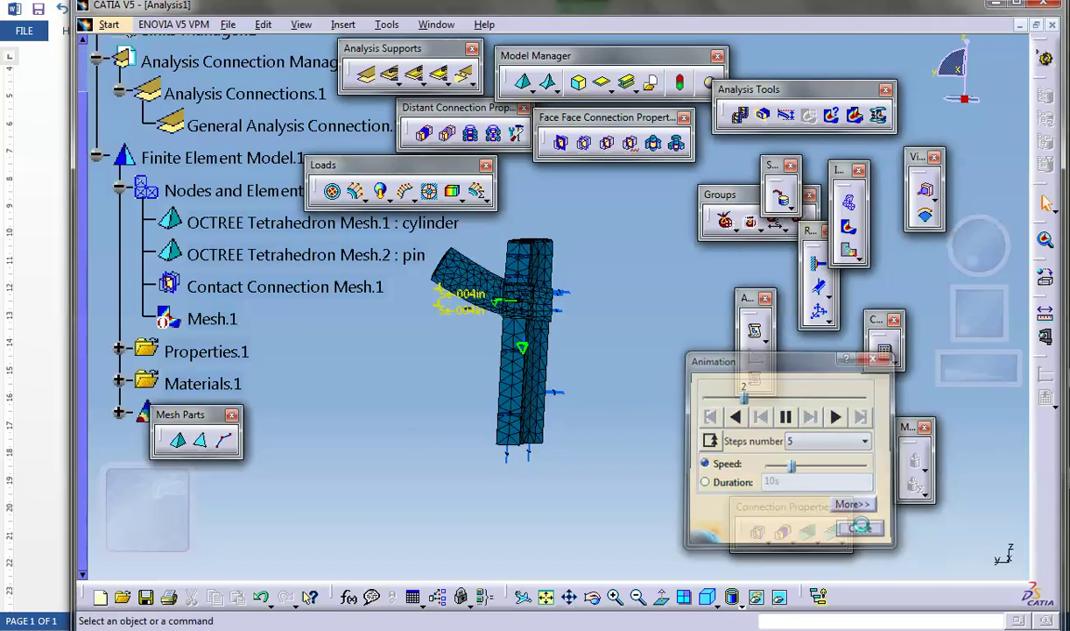
click(850, 254)
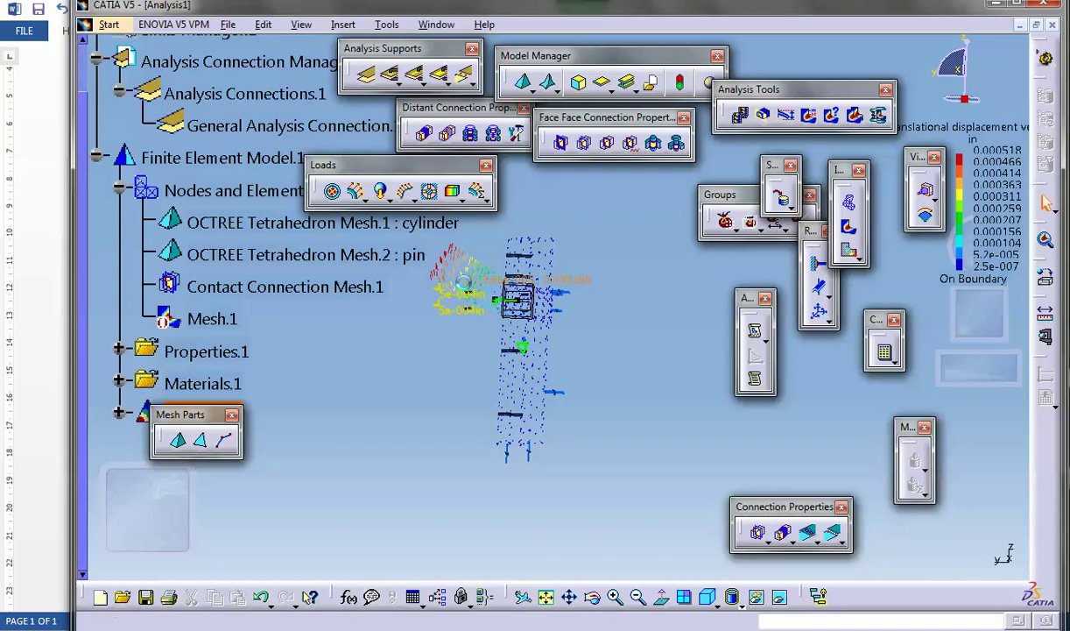
Change the displacement image's visualization type to Average iso contour
double_click(517, 300)
click(166, 237)
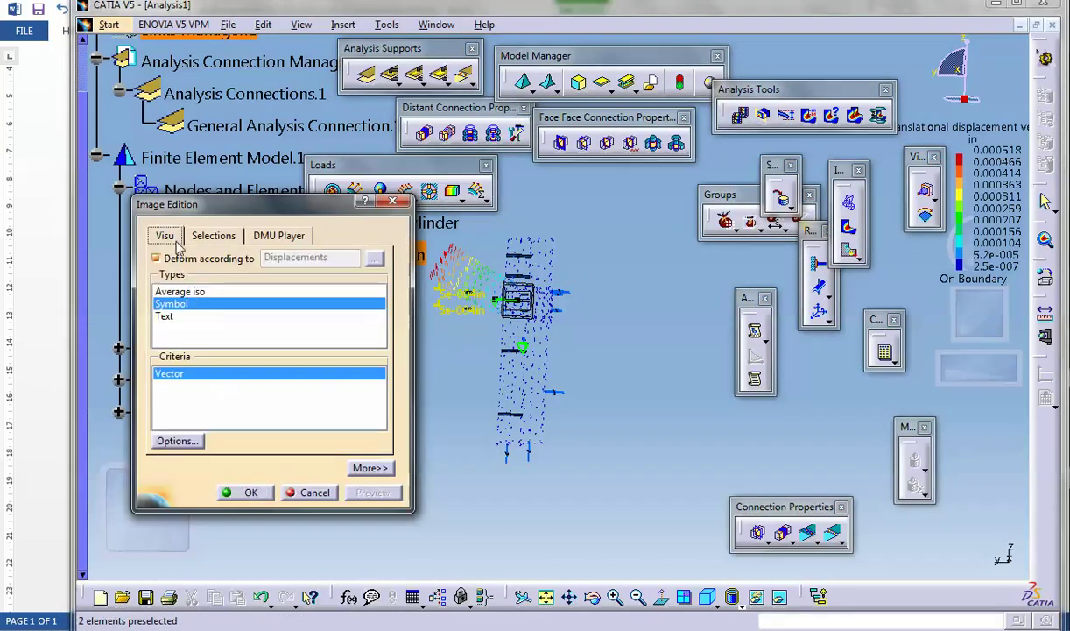
click(184, 293)
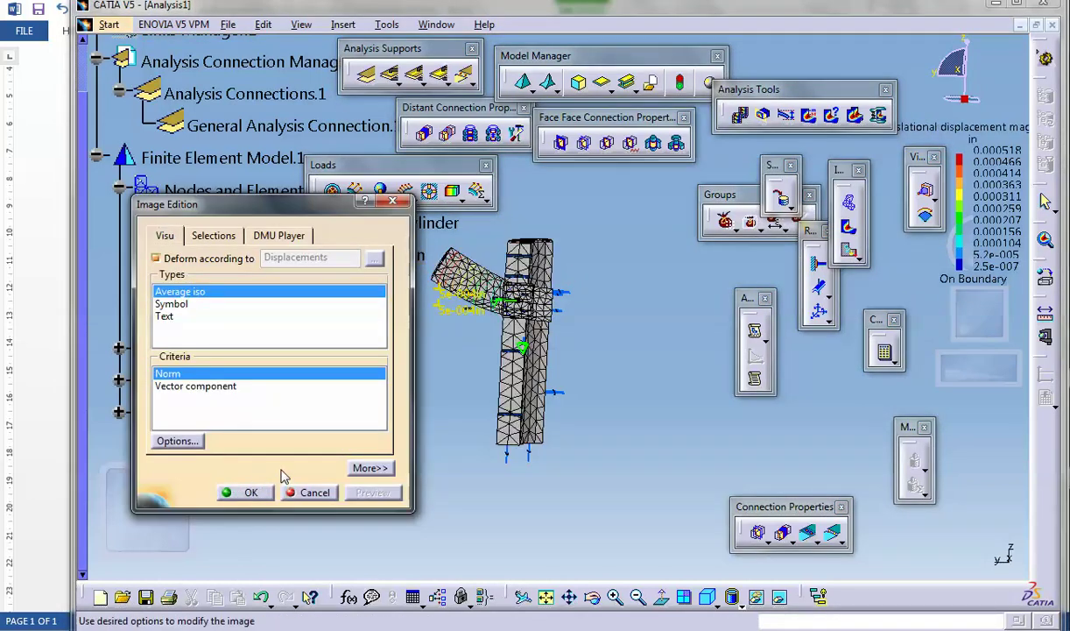
click(244, 493)
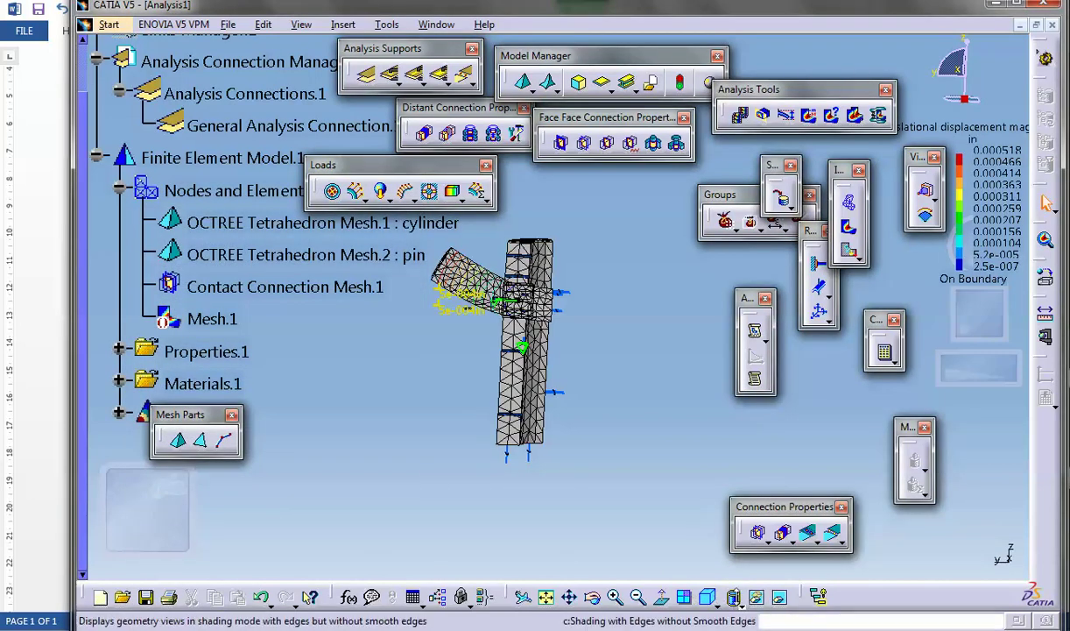
Render the model in shaded mode and orbit to another angle
click(740, 601)
click(751, 571)
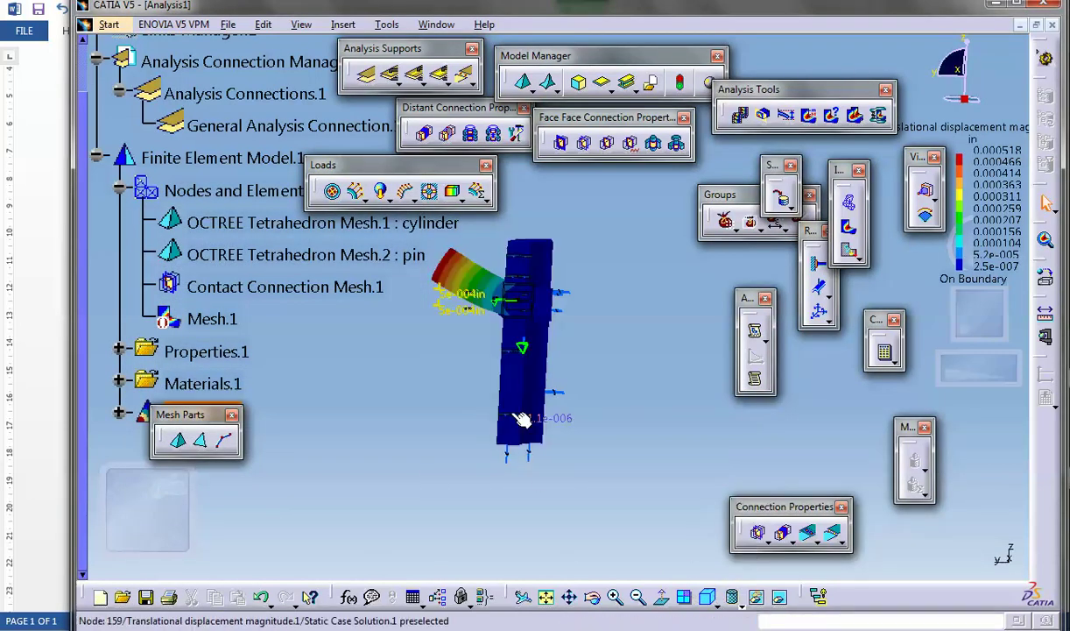
mouse_move(514, 418)
middle_down()
mouse_move(597, 439)
mouse_move(636, 421)
mouse_move(521, 311)
mouse_move(584, 275)
mouse_move(470, 387)
mouse_move(455, 344)
middle_up()
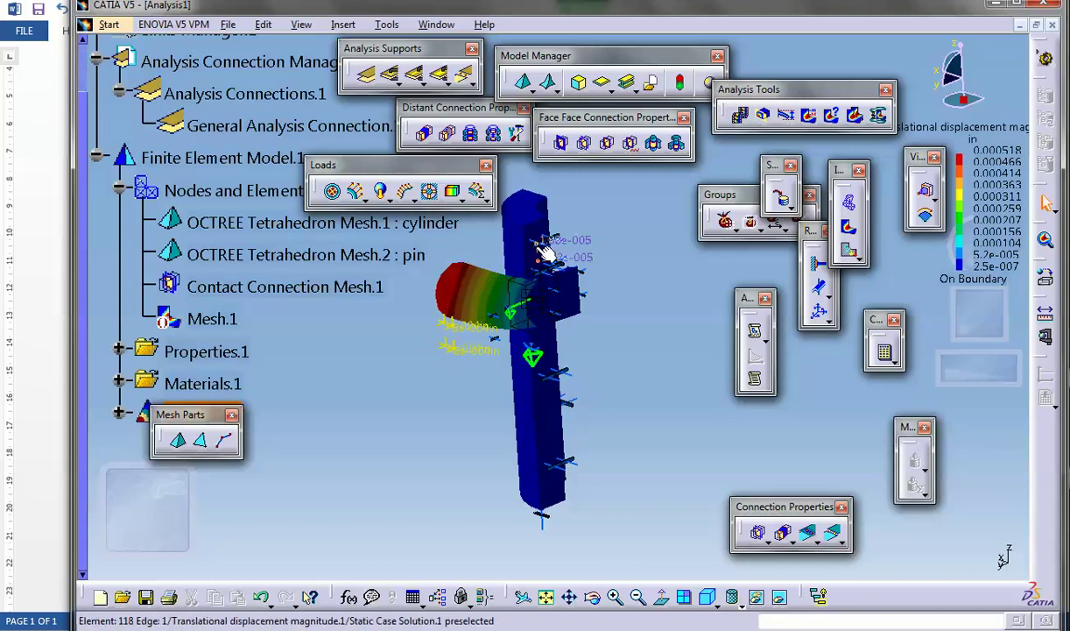
Limit the displacement contour to OCTREE Tetrahedron Mesh.1 : cylinder and zoom onto the upright tube
double_click(538, 409)
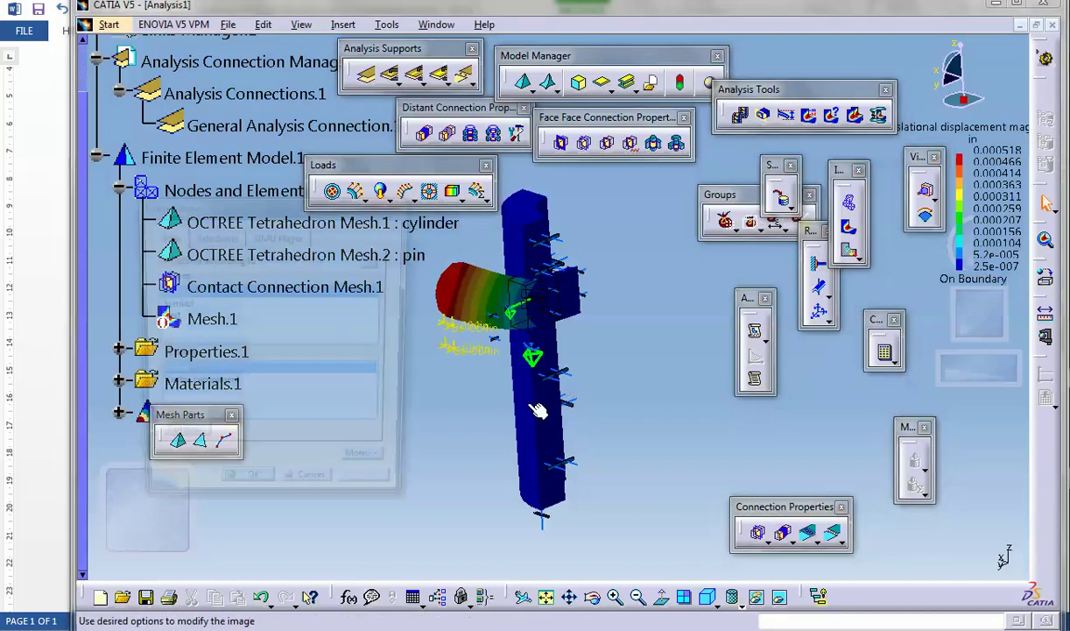
click(215, 237)
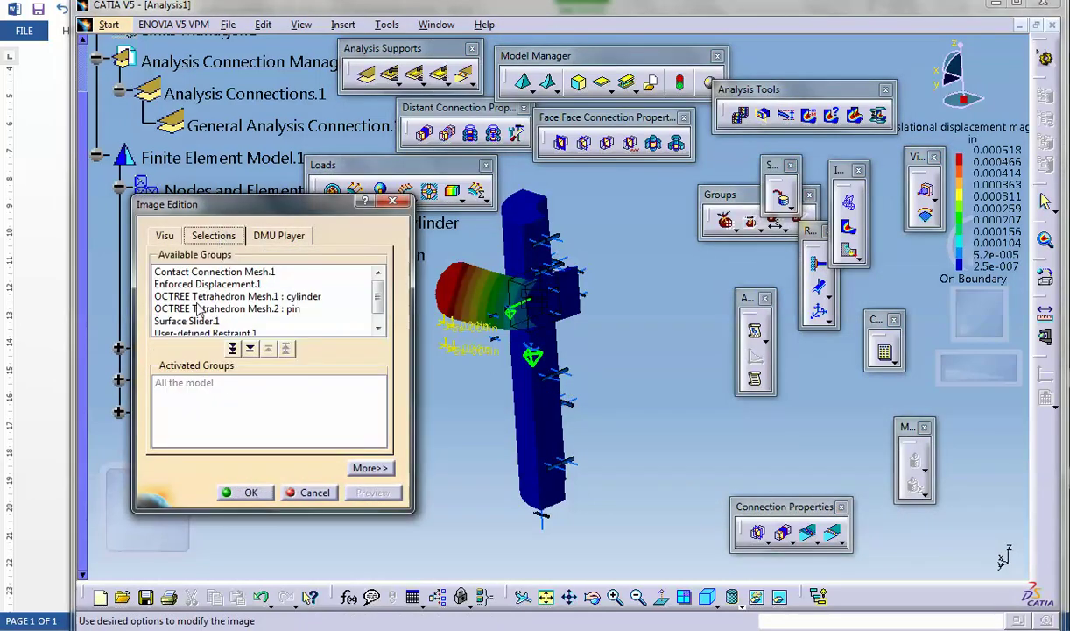
double_click(281, 298)
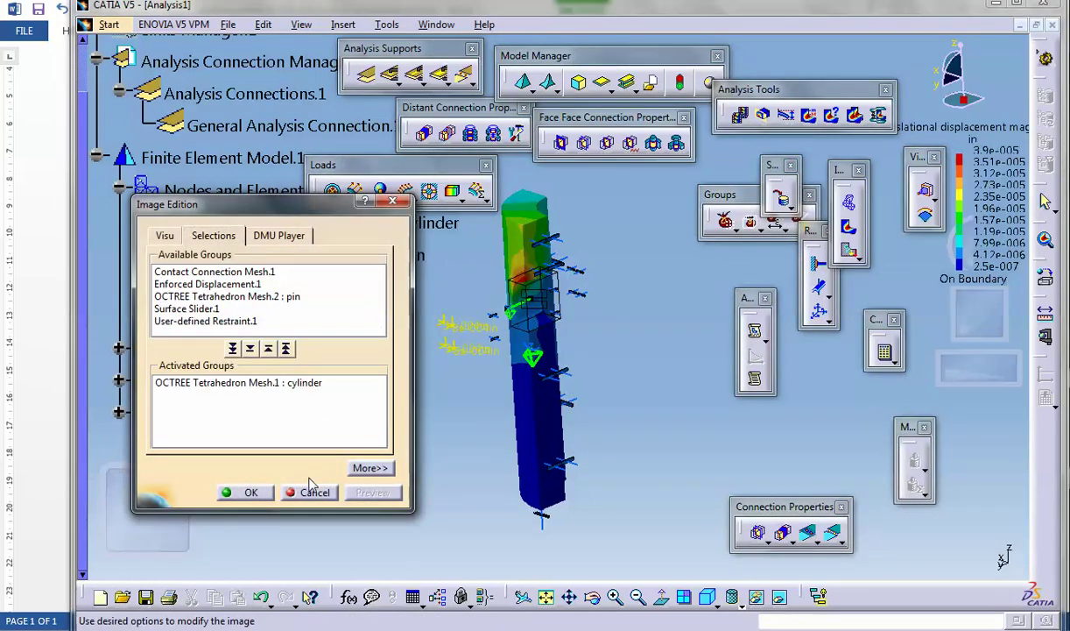
click(252, 493)
middle_drag(681, 365, 350, 413)
middle_drag(585, 370, 421, 201)
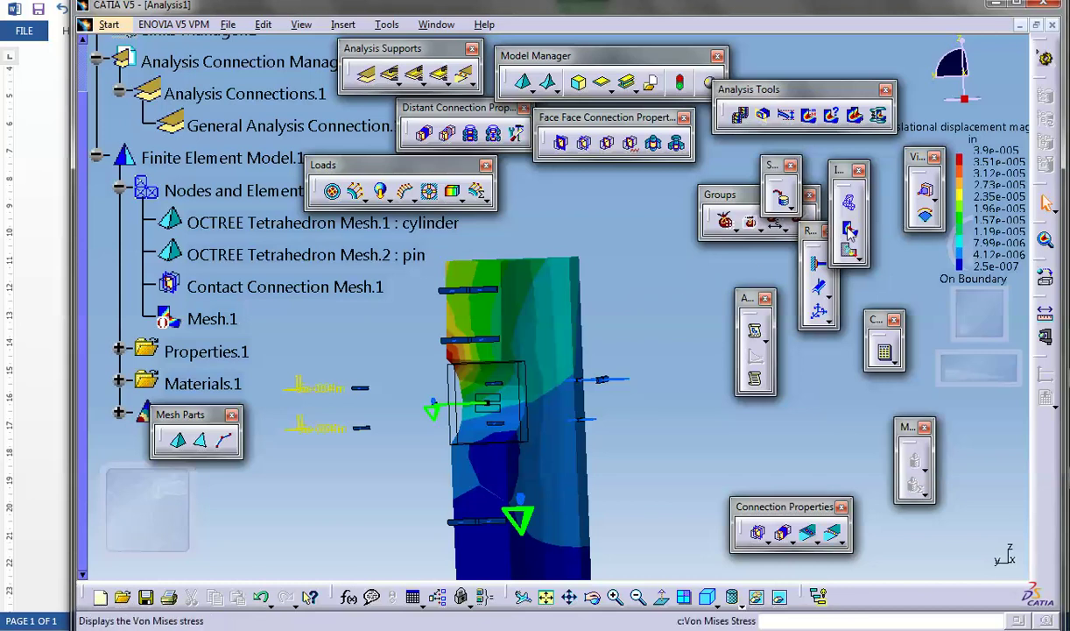
Show the von Mises stress contour (21 to 1.49e+003 psi) and orbit the whole model
click(925, 215)
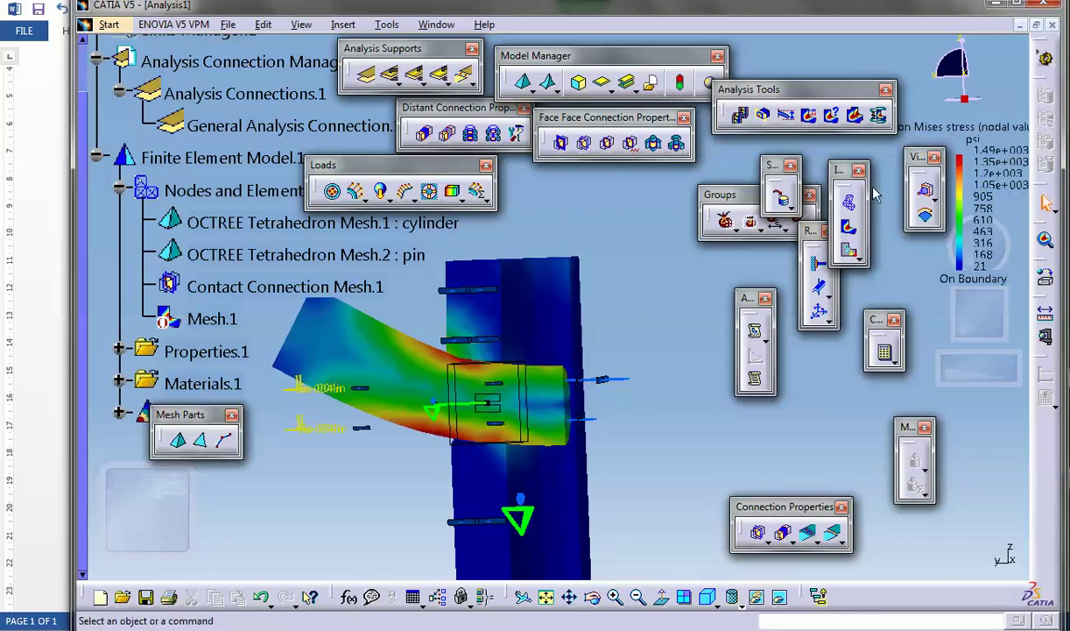
middle_drag(657, 346, 539, 278)
middle_drag(577, 351, 706, 339)
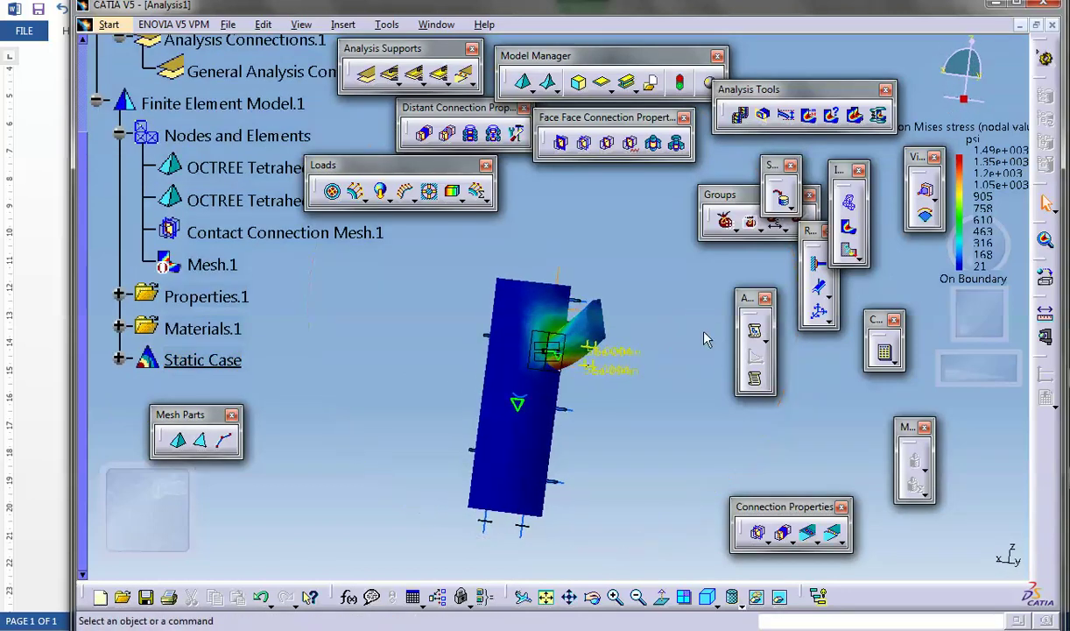